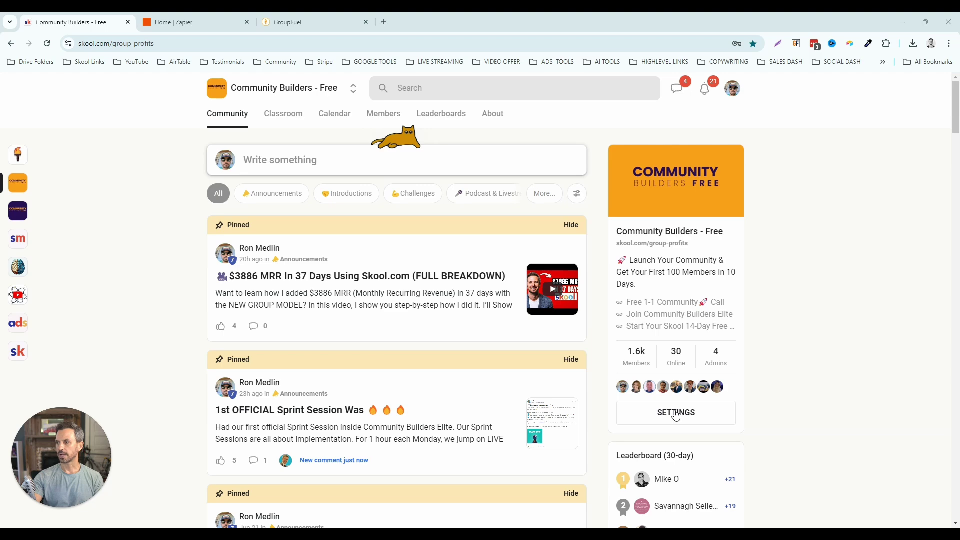
# - Open Skool's Zapier integration plugin under group Settings > Plugins, then switch to the Zapier dashboard
pyautogui.click(677, 415)
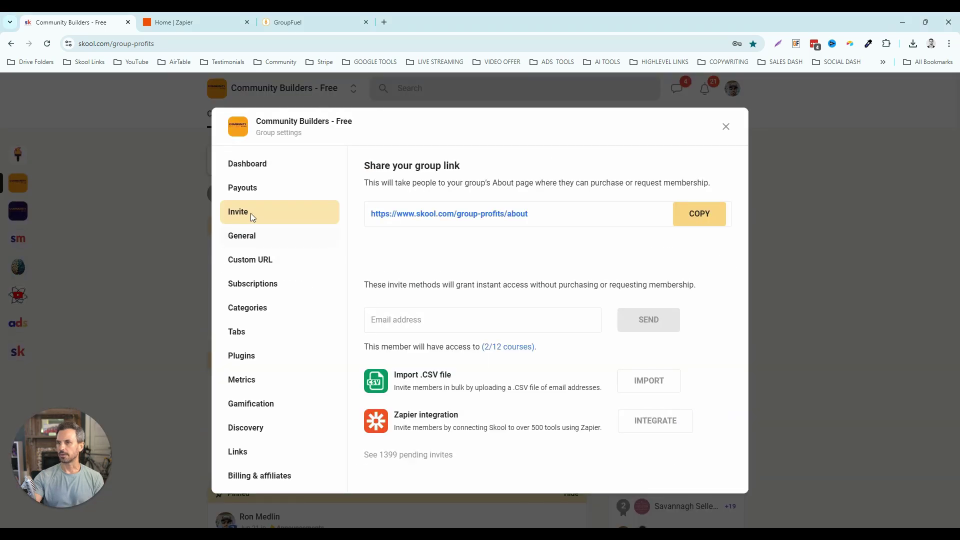
pyautogui.click(248, 358)
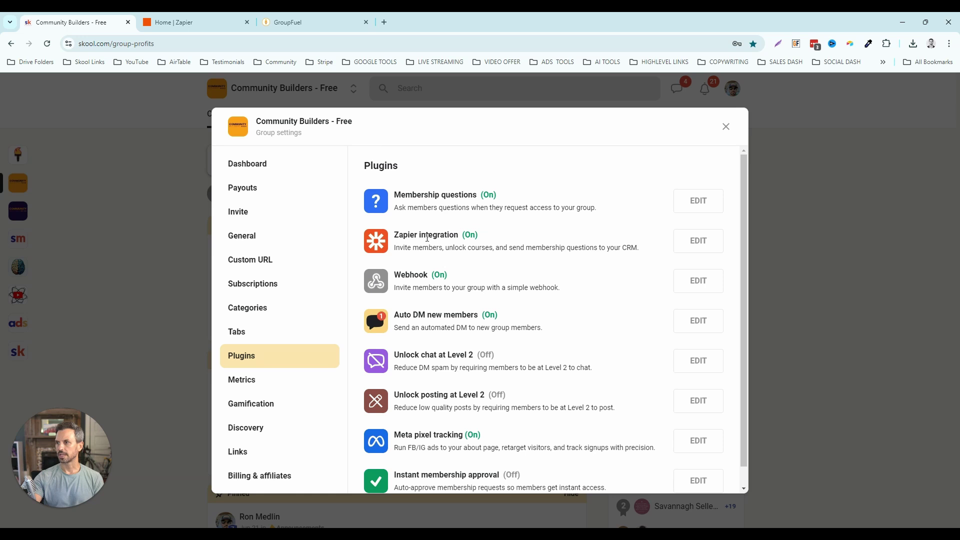
pyautogui.click(706, 251)
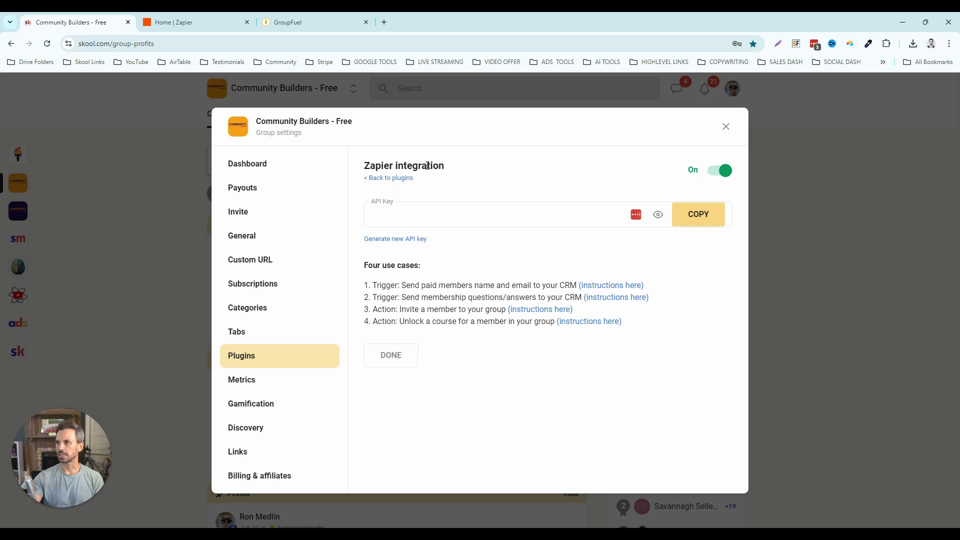
pyautogui.click(188, 29)
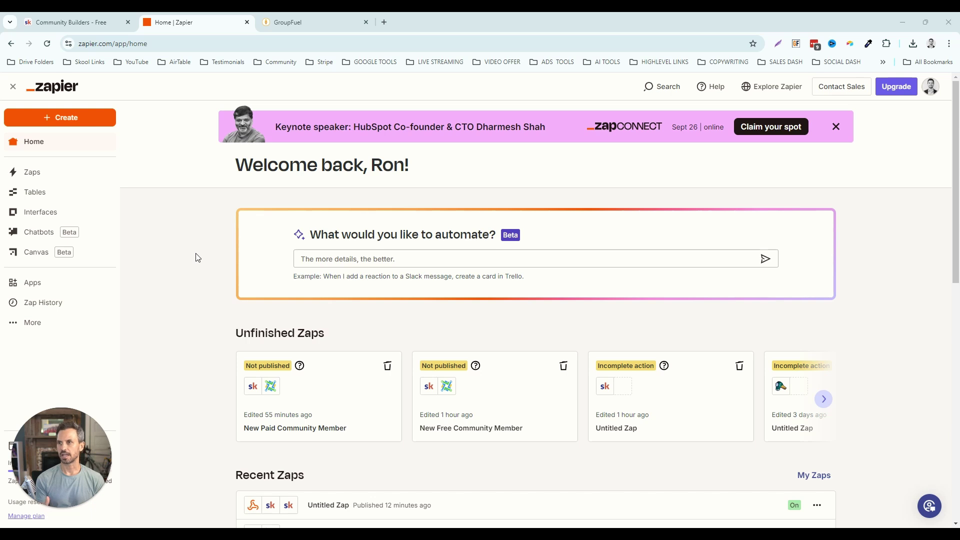
# - Create a new Zap and rename it 'New Free Community Member'
pyautogui.click(78, 123)
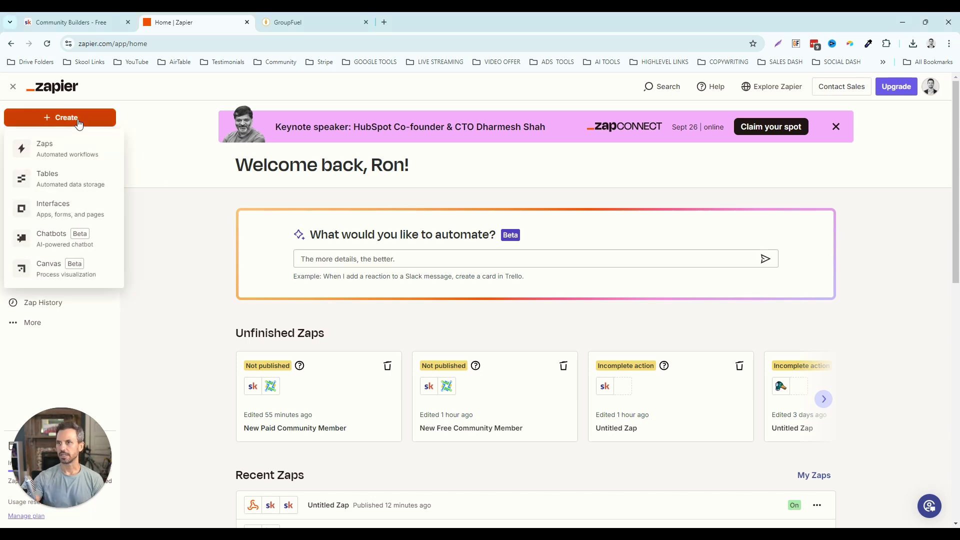
pyautogui.click(64, 149)
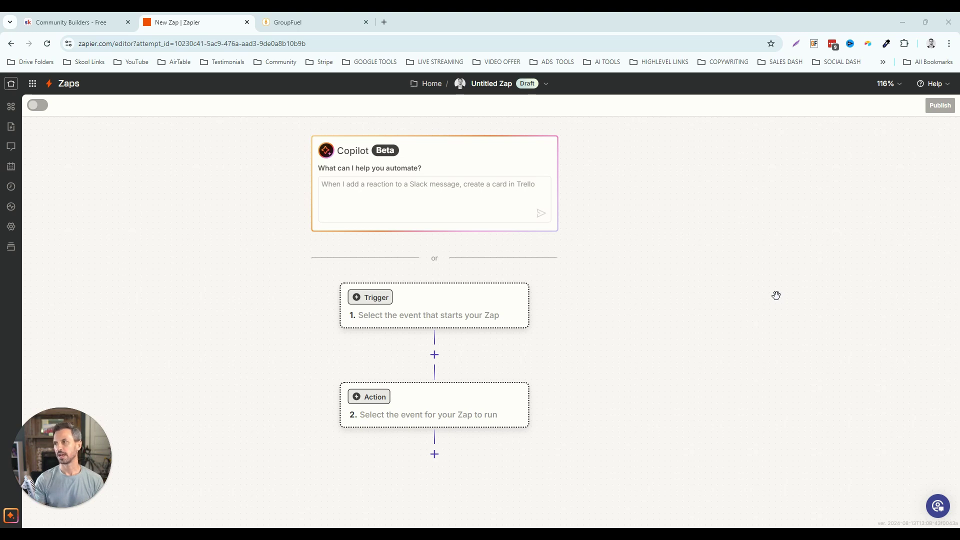
pyautogui.click(545, 84)
pyautogui.click(486, 112)
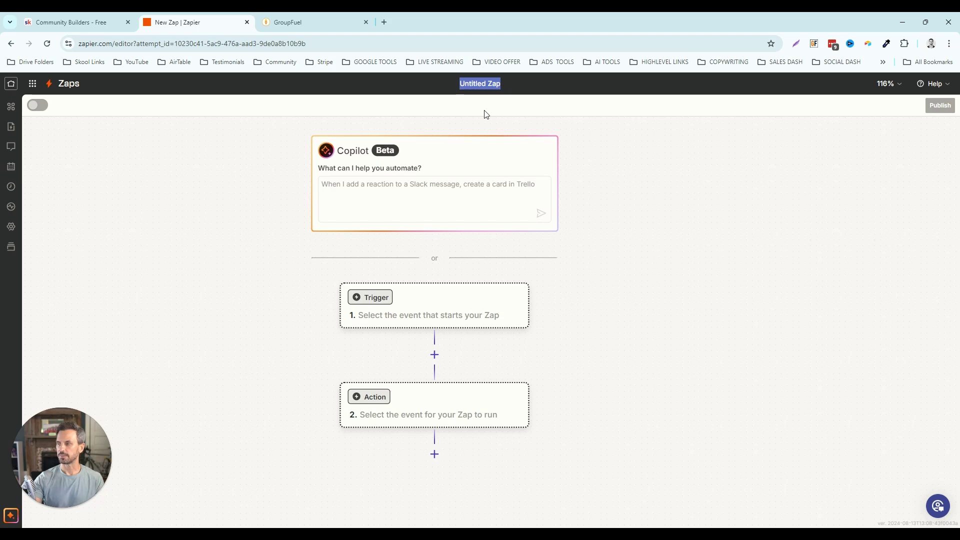
pyautogui.write('New F')
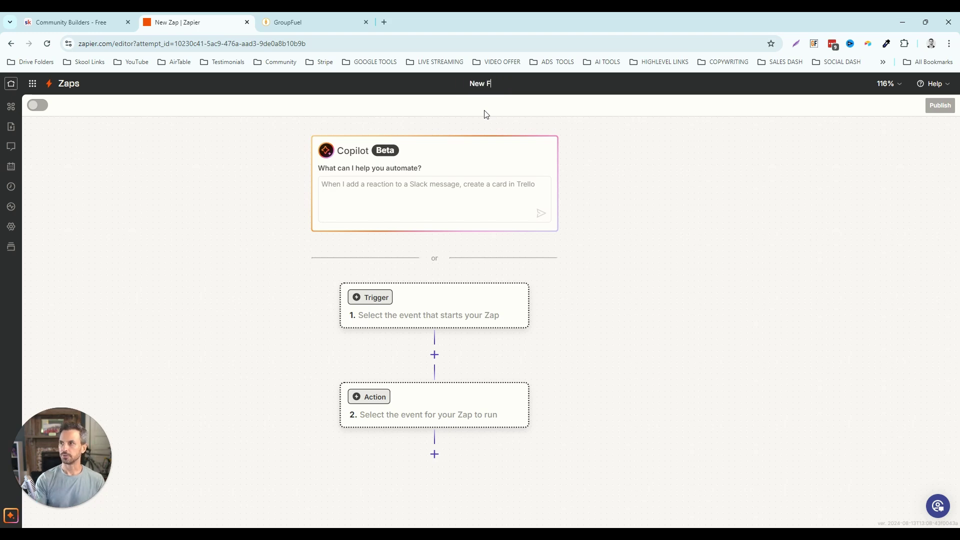
pyautogui.write('ree Communi')
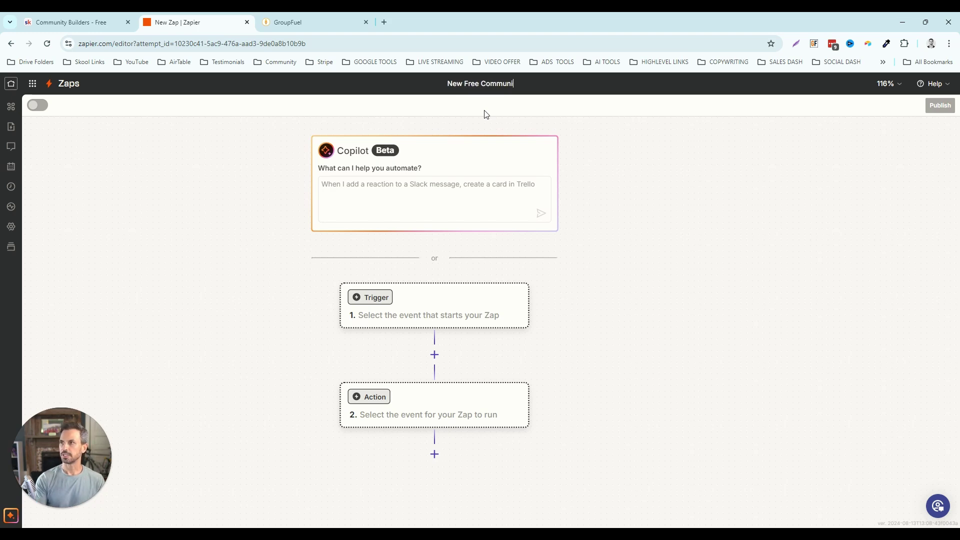
pyautogui.write('ty Member')
pyautogui.press('Return')
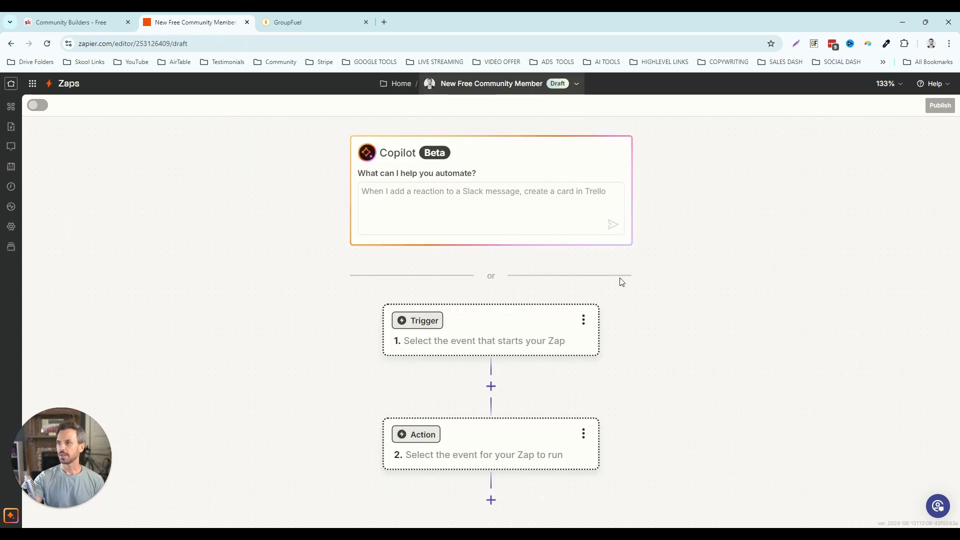
# - Set the trigger to Skool with the Answered Membership Questions event and continue
pyautogui.click(496, 335)
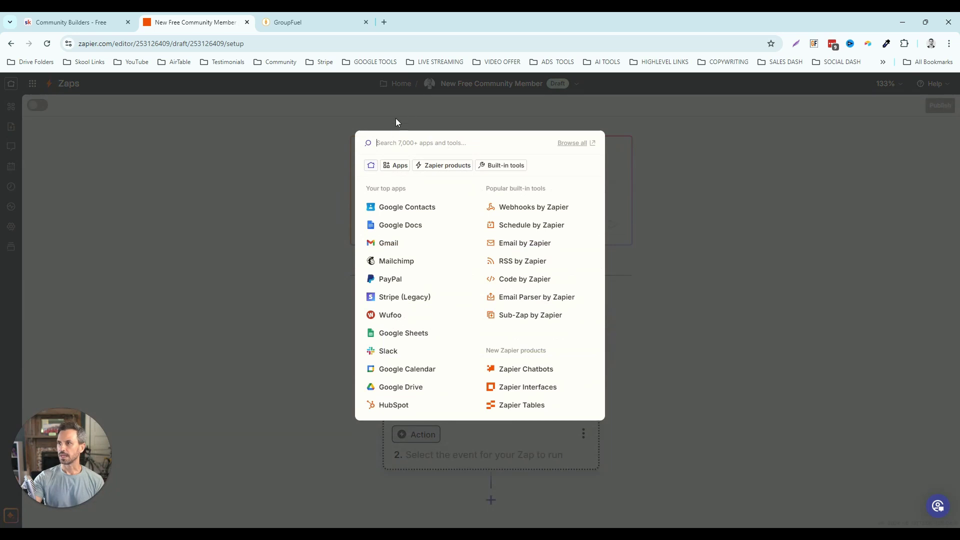
pyautogui.write('sk')
pyautogui.press('Return')
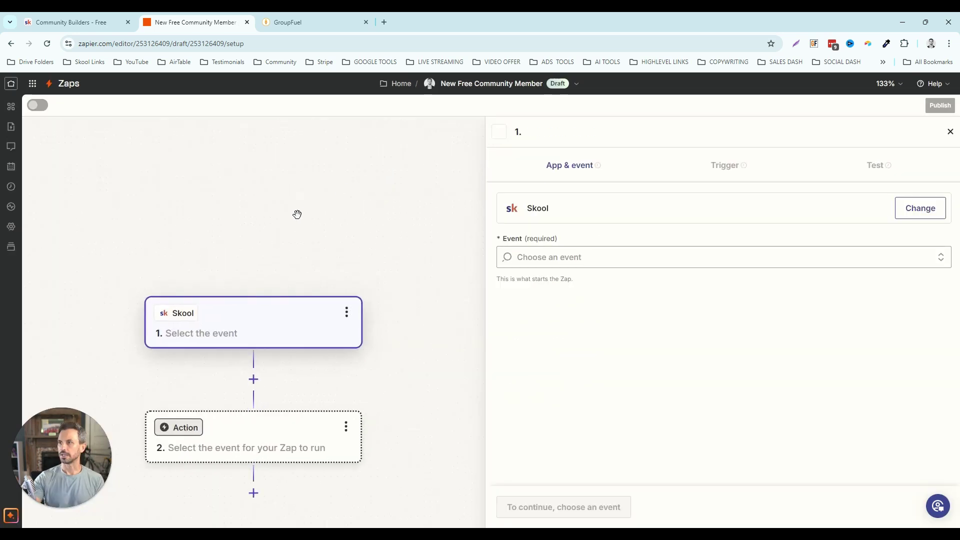
pyautogui.moveTo(275, 260); pyautogui.dragTo(330, 189)
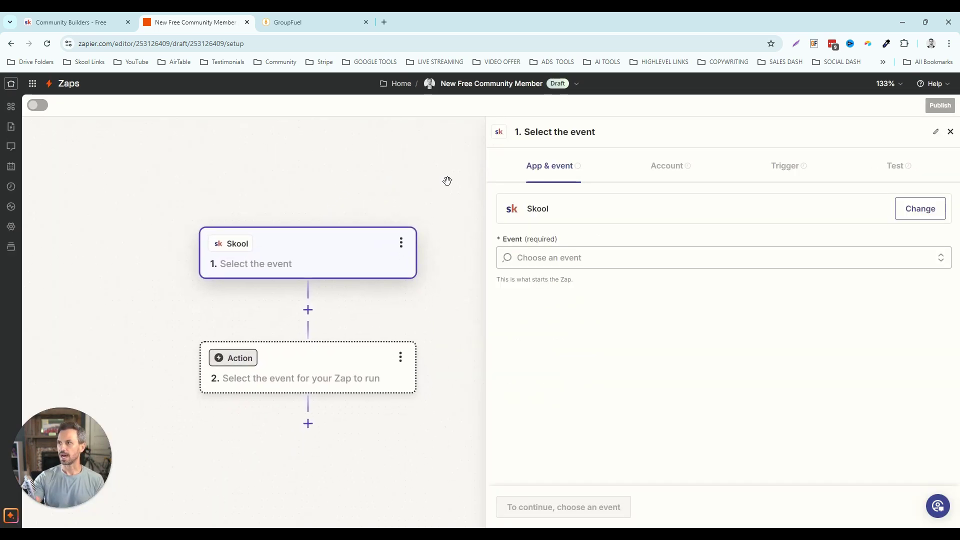
pyautogui.click(578, 258)
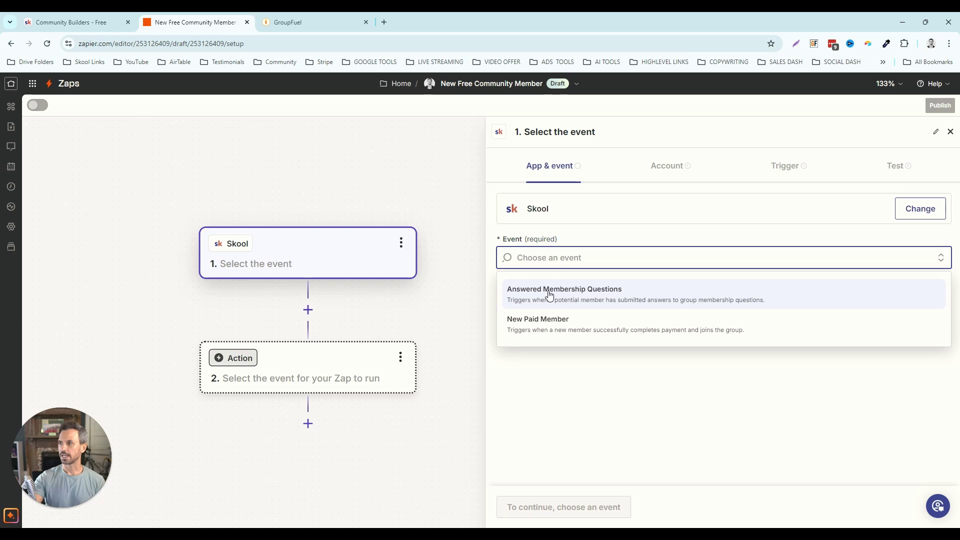
pyautogui.click(550, 295)
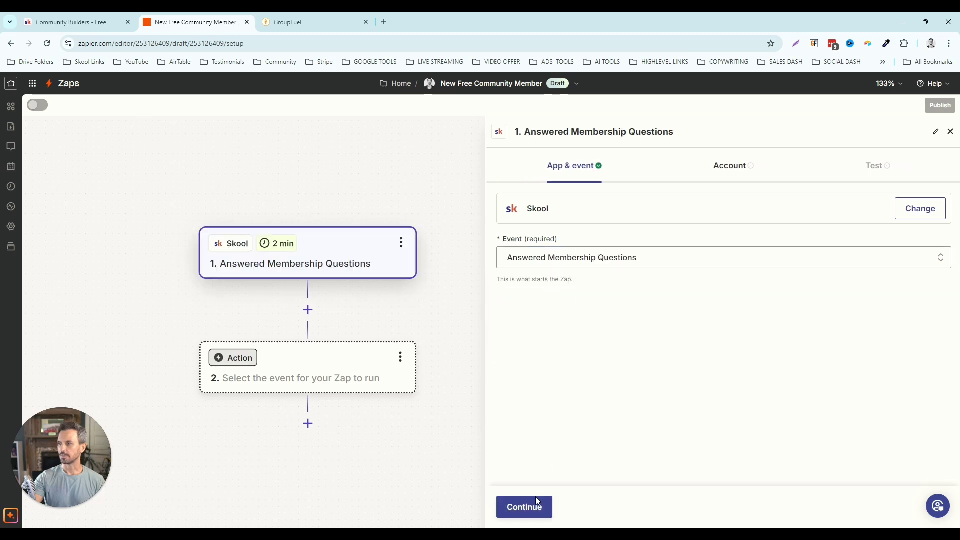
pyautogui.click(535, 500)
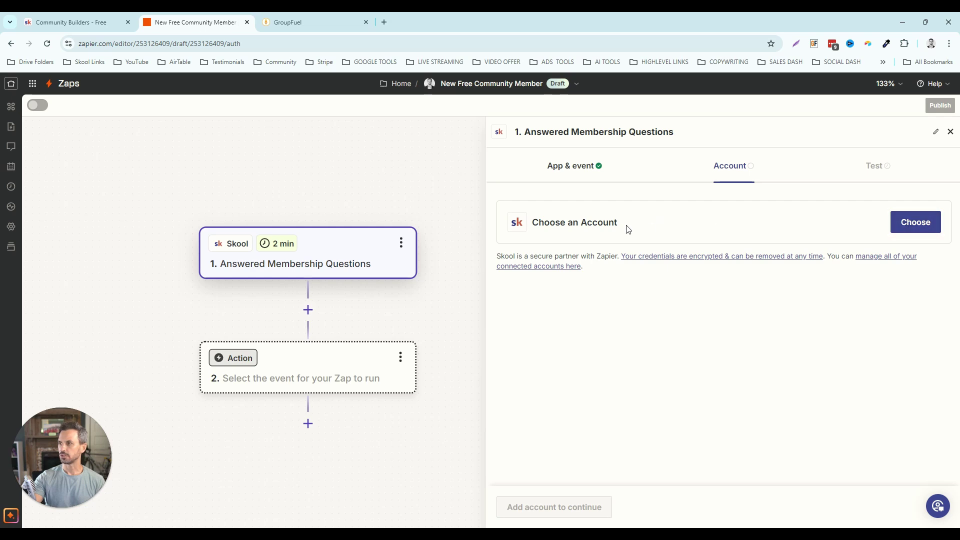
# - Begin connecting a new Skool account, then return to the Skool group settings tab
pyautogui.click(907, 223)
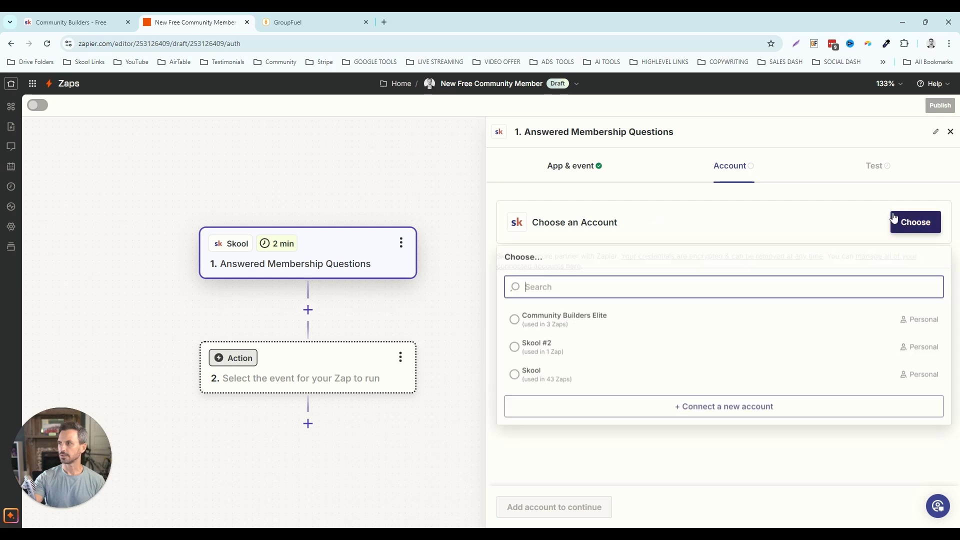
pyautogui.click(722, 406)
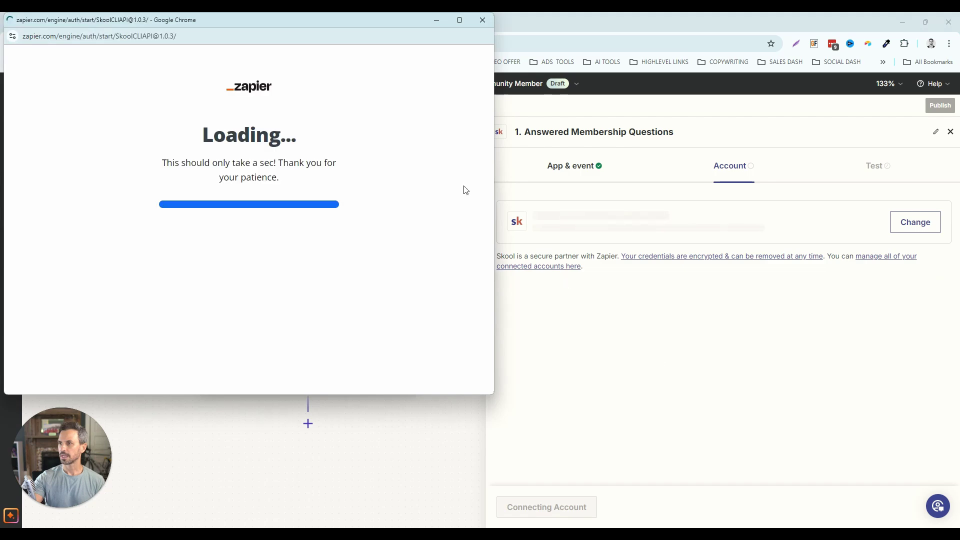
pyautogui.moveTo(365, 20); pyautogui.dragTo(688, 56)
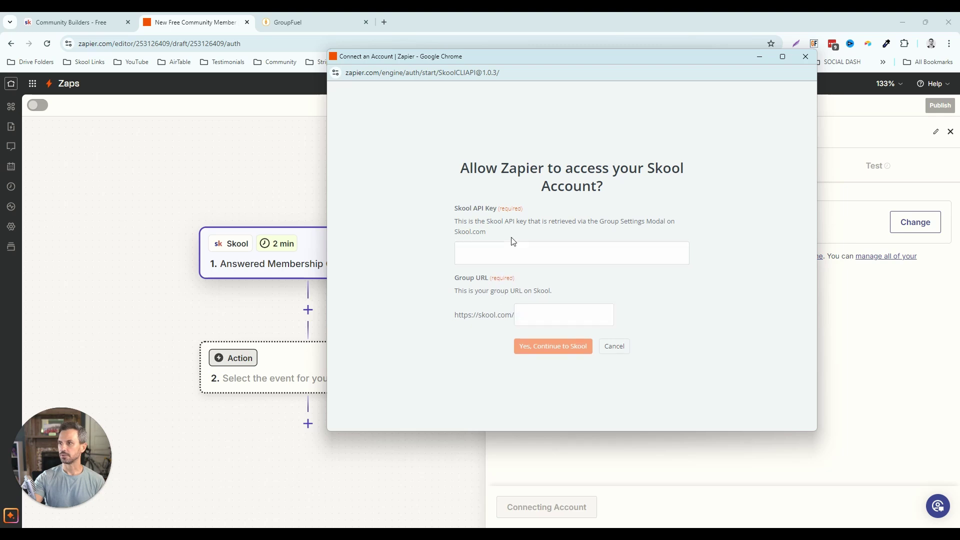
pyautogui.click(98, 23)
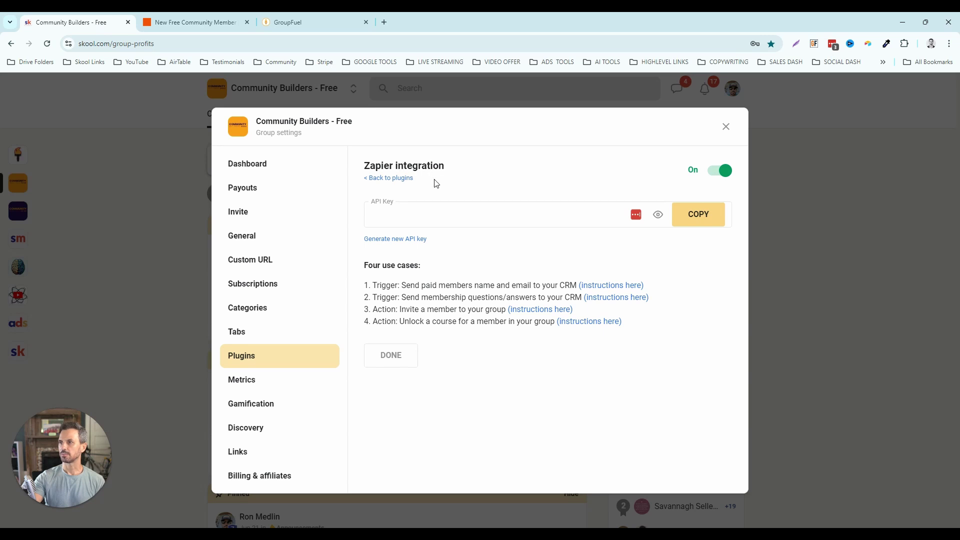
# - Copy the Skool API key and bring the Zapier connection window forward
pyautogui.click(699, 218)
pyautogui.moveTo(522, 525)
pyautogui.click(740, 491)
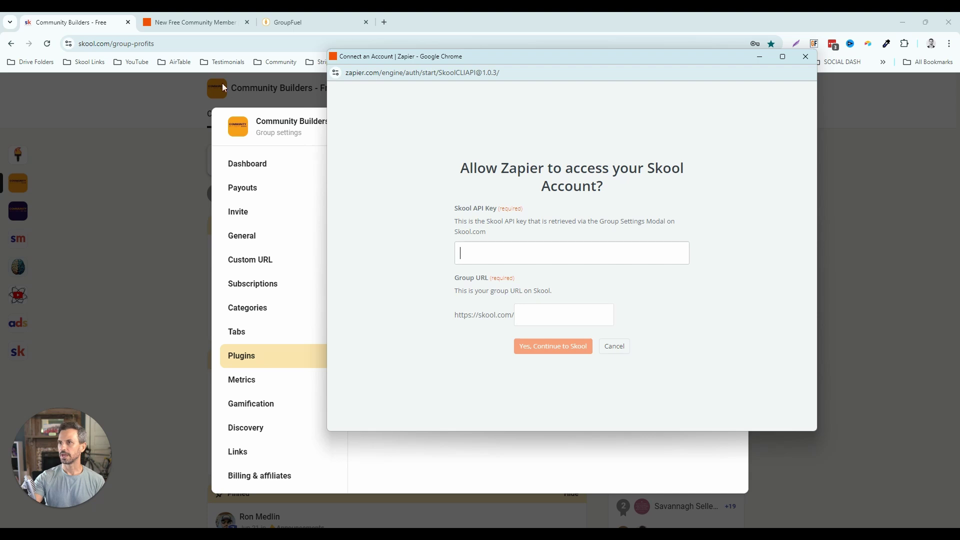
# - Fill Group URL with the group-profits slug, close the form, and return to the Zap editor
pyautogui.moveTo(154, 44); pyautogui.dragTo(113, 44)
pyautogui.rightClick(168, 44)
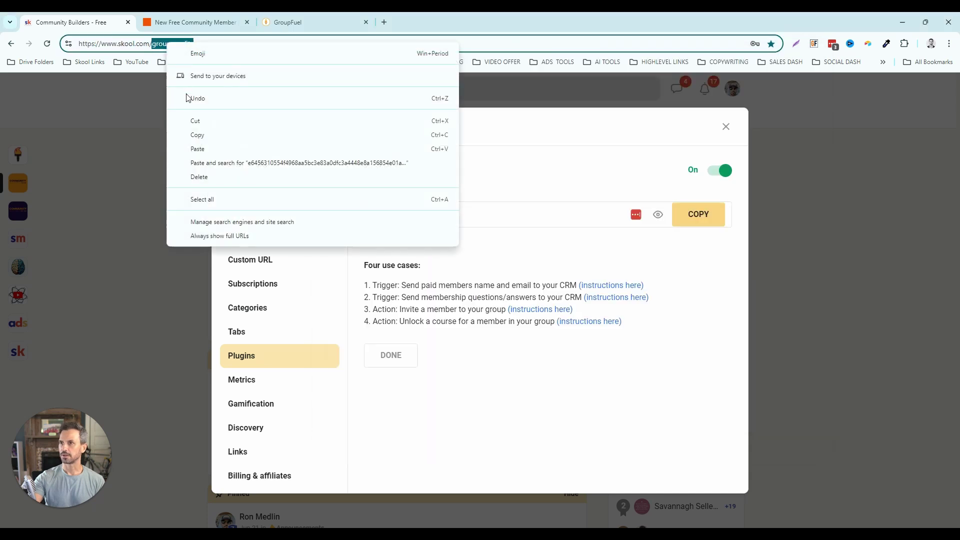
pyautogui.click(196, 135)
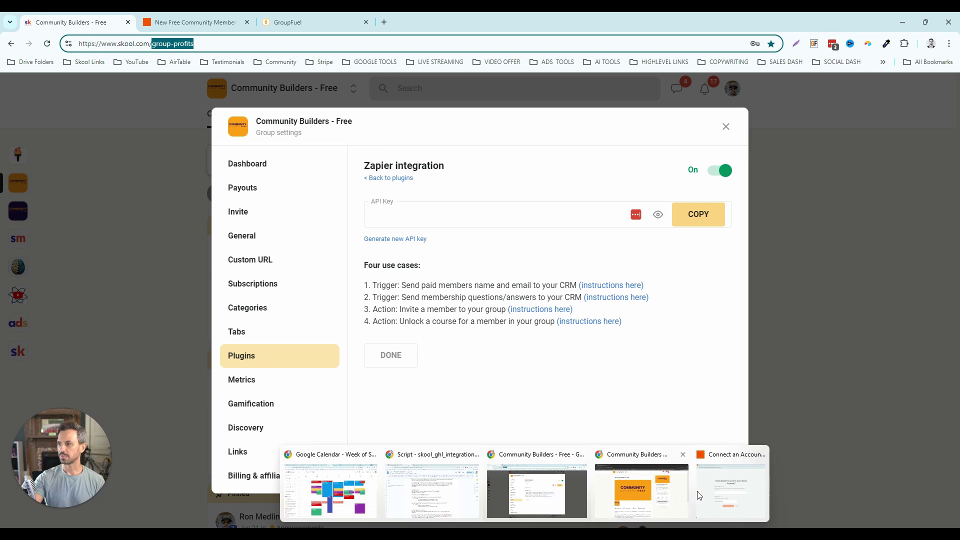
pyautogui.click(745, 483)
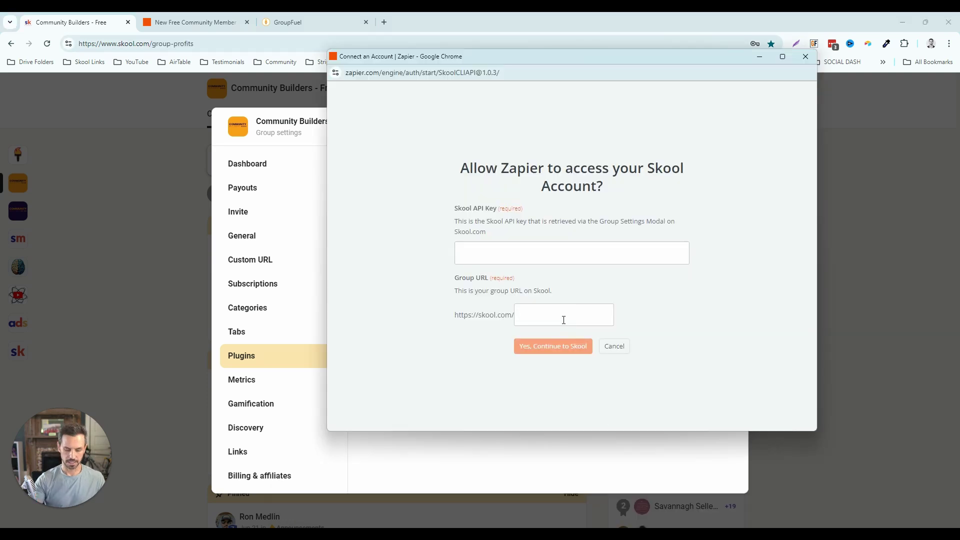
pyautogui.hotkey('ctrl', 'v')
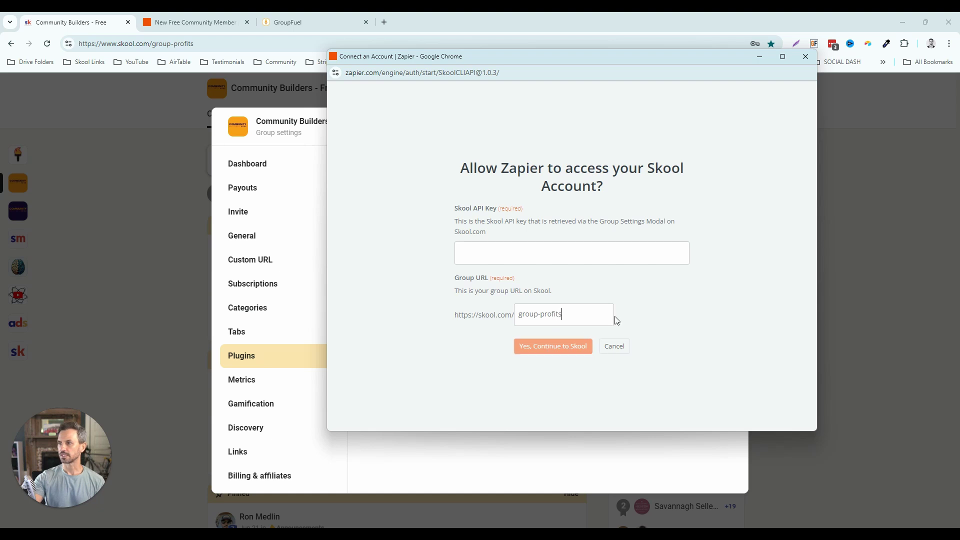
pyautogui.click(806, 57)
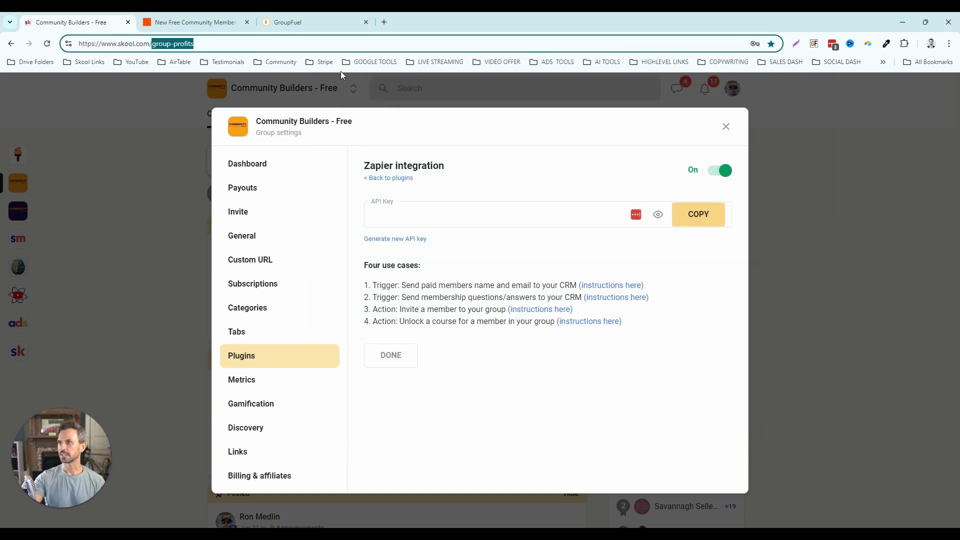
pyautogui.click(195, 22)
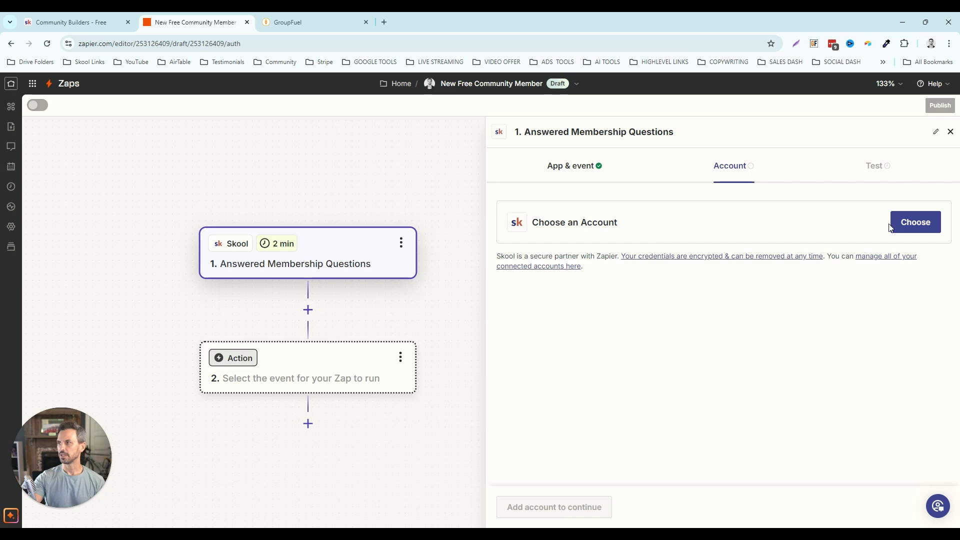
# - Use the existing Skool account, test the trigger, and continue with the Answers C record
pyautogui.click(905, 231)
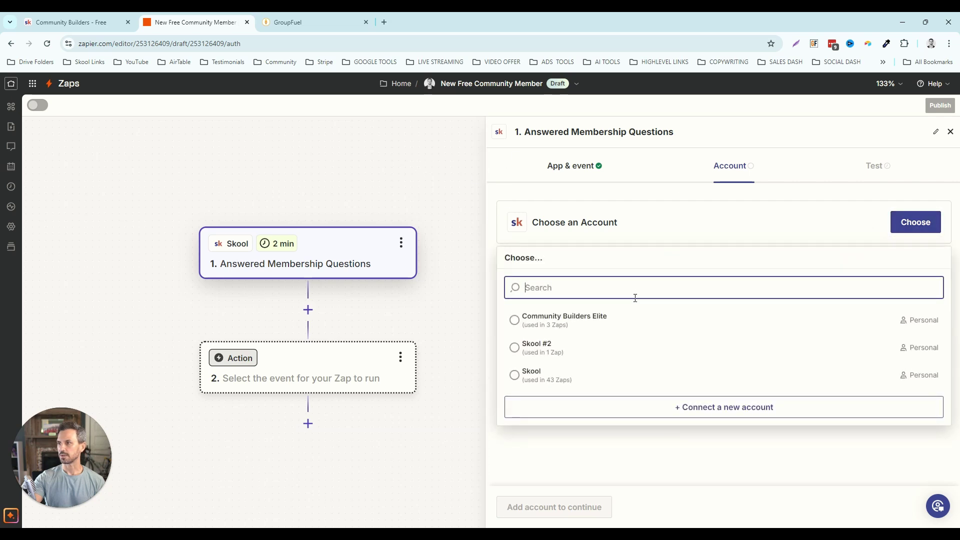
pyautogui.click(525, 378)
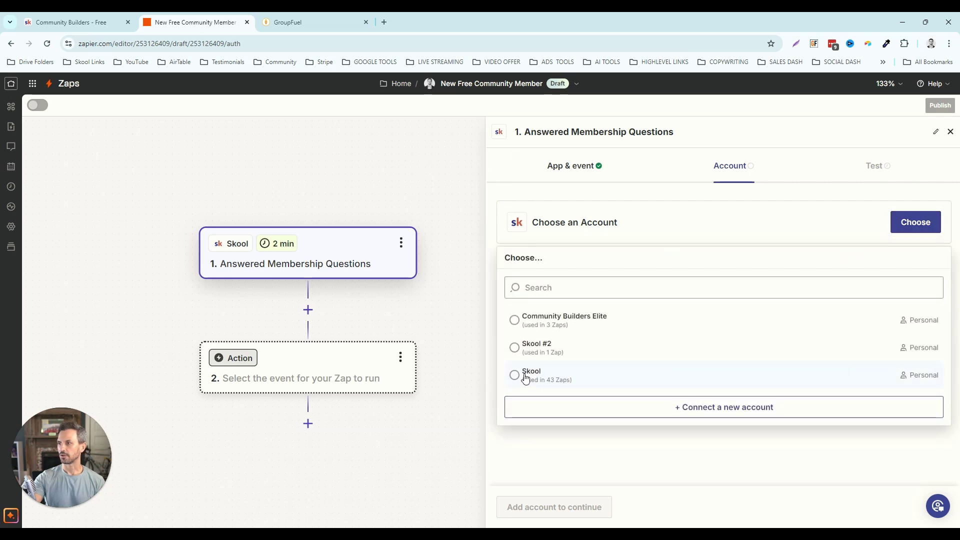
pyautogui.click(542, 504)
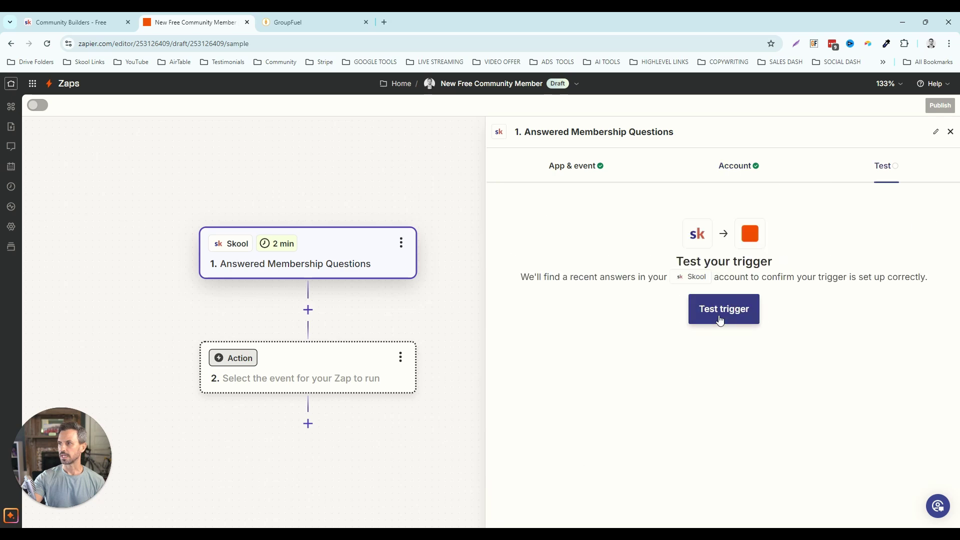
pyautogui.click(718, 314)
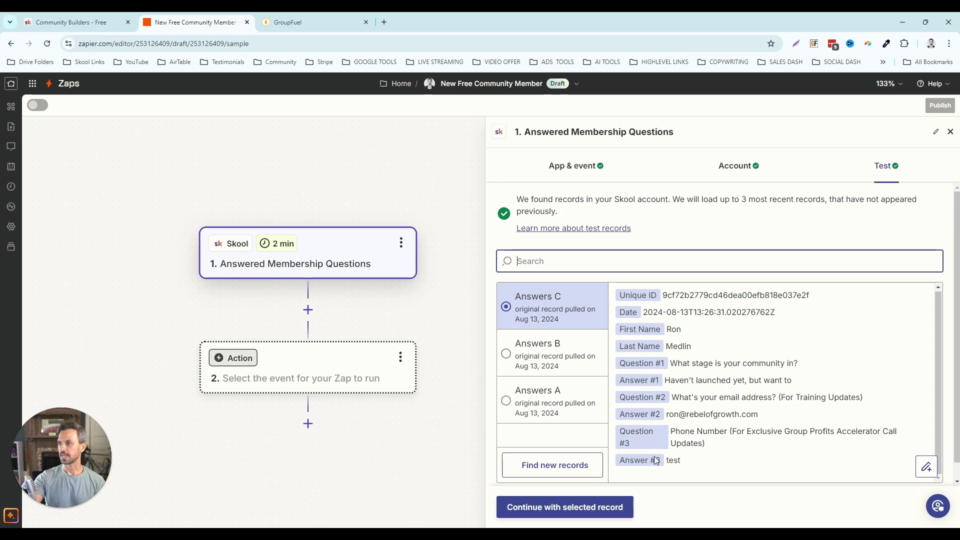
pyautogui.click(564, 515)
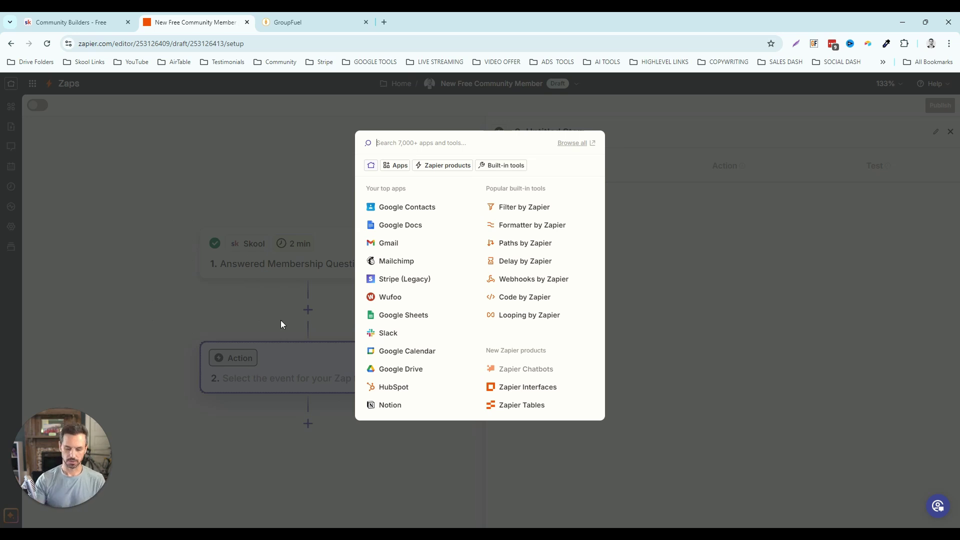
# - Set step 2 to LeadConnector's Add/Update Contact event and continue
pyautogui.write('lead')
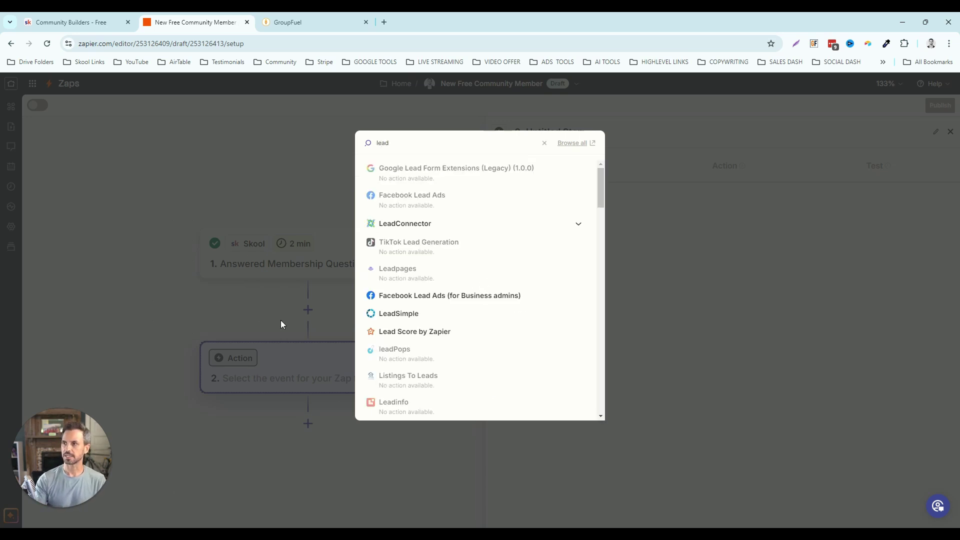
pyautogui.click(413, 229)
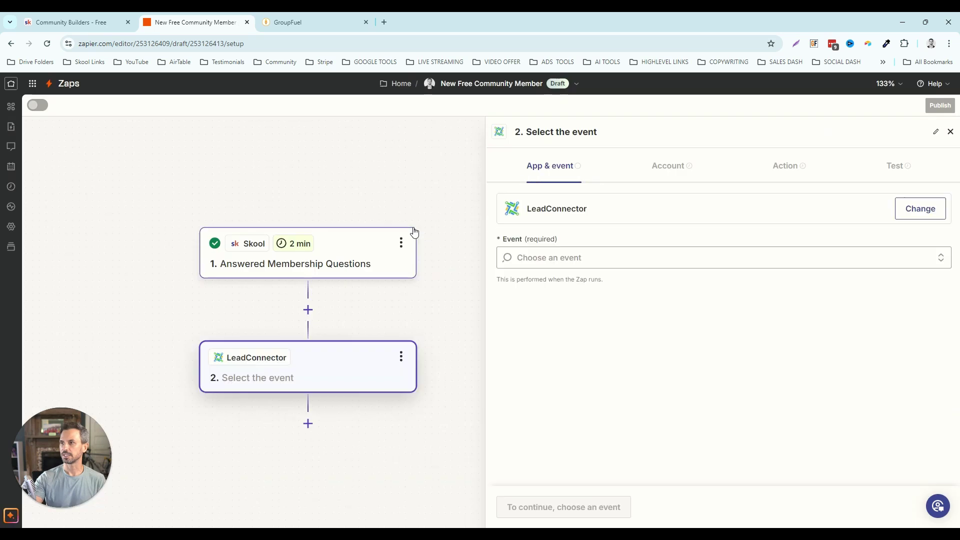
pyautogui.click(549, 257)
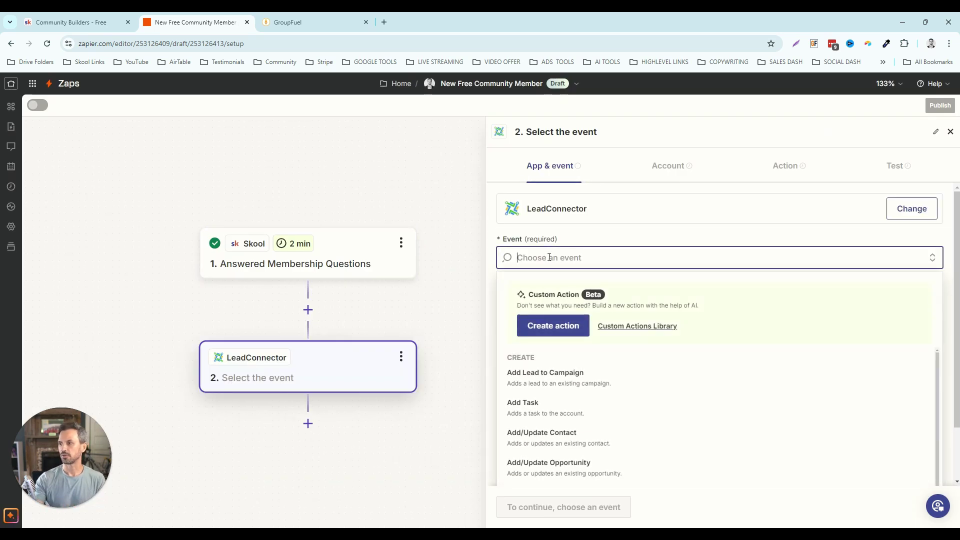
pyautogui.click(584, 439)
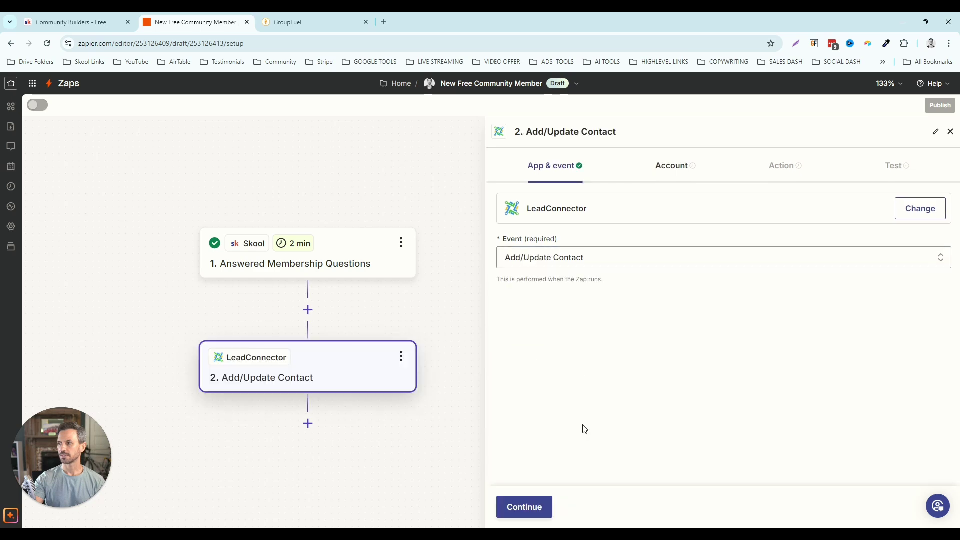
pyautogui.click(532, 509)
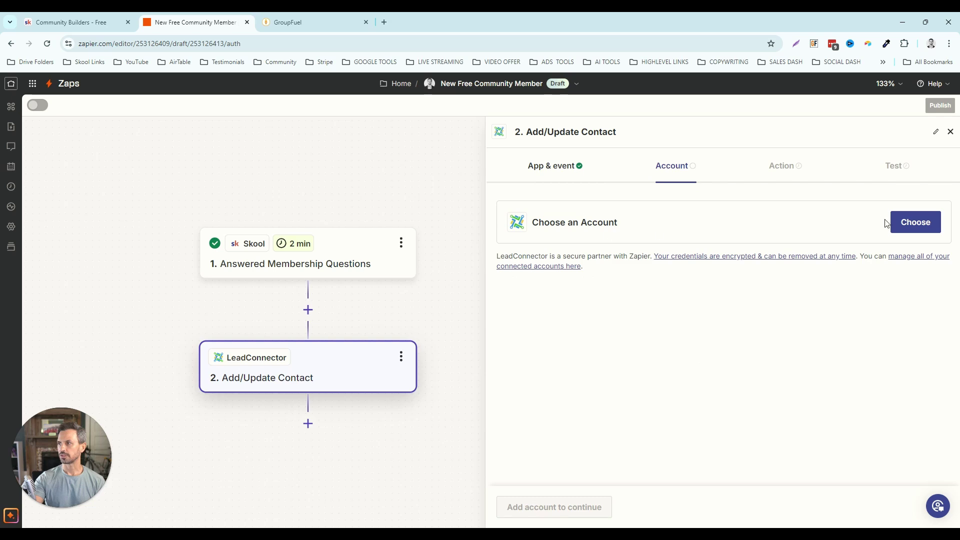
# - Begin connecting a new LeadConnector account, then switch to the GroupFuel tab
pyautogui.click(913, 226)
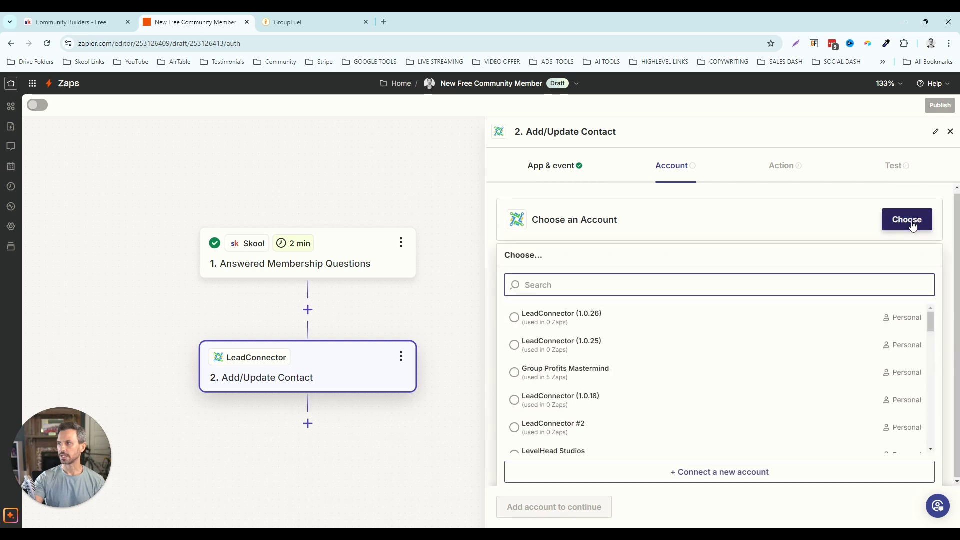
pyautogui.click(706, 478)
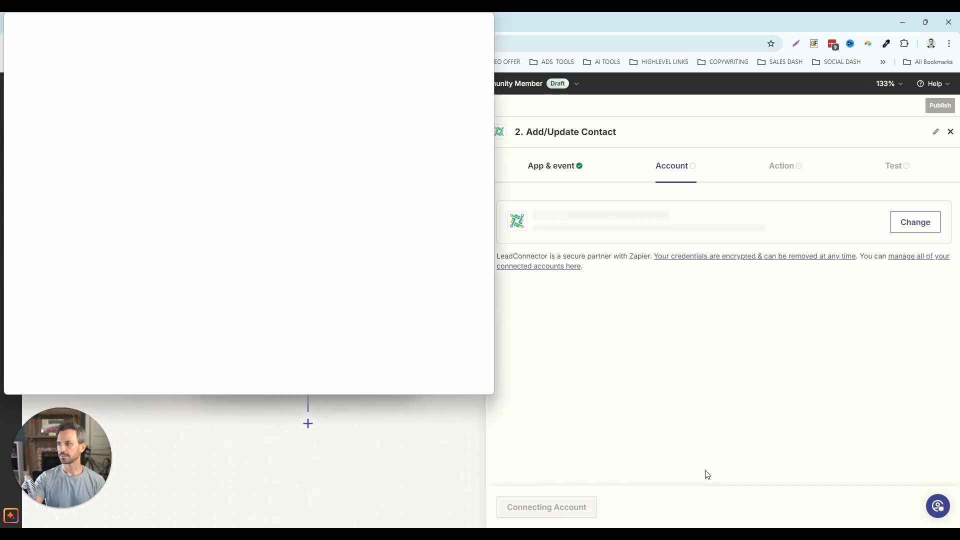
pyautogui.moveTo(325, 22); pyautogui.dragTo(702, 63)
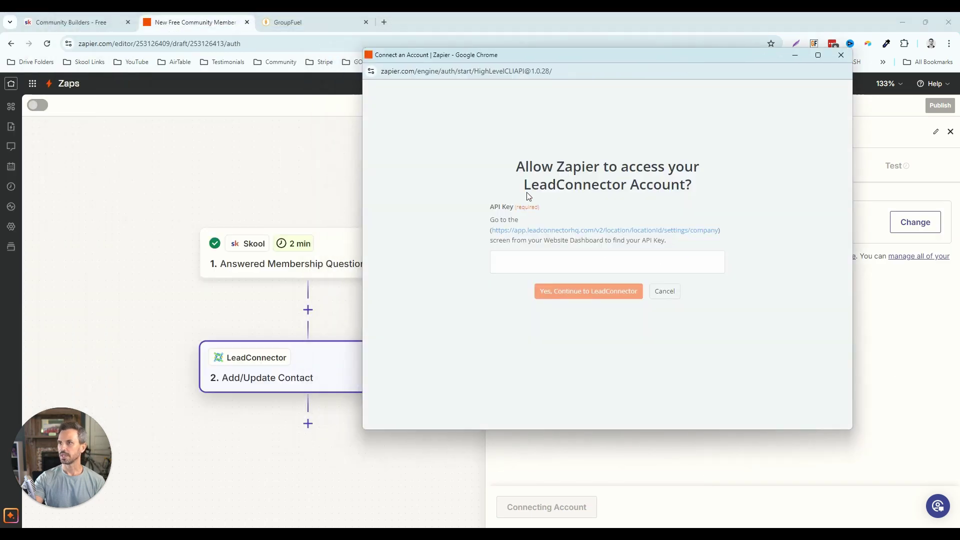
pyautogui.click(296, 19)
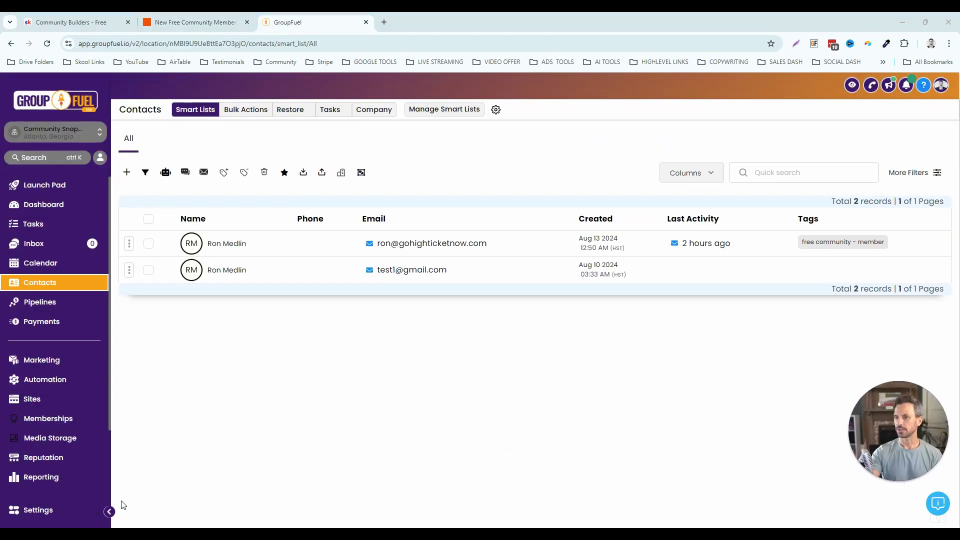
# - Find the API key in GroupFuel's business profile settings, then return to Zapier's connection window
pyautogui.click(52, 510)
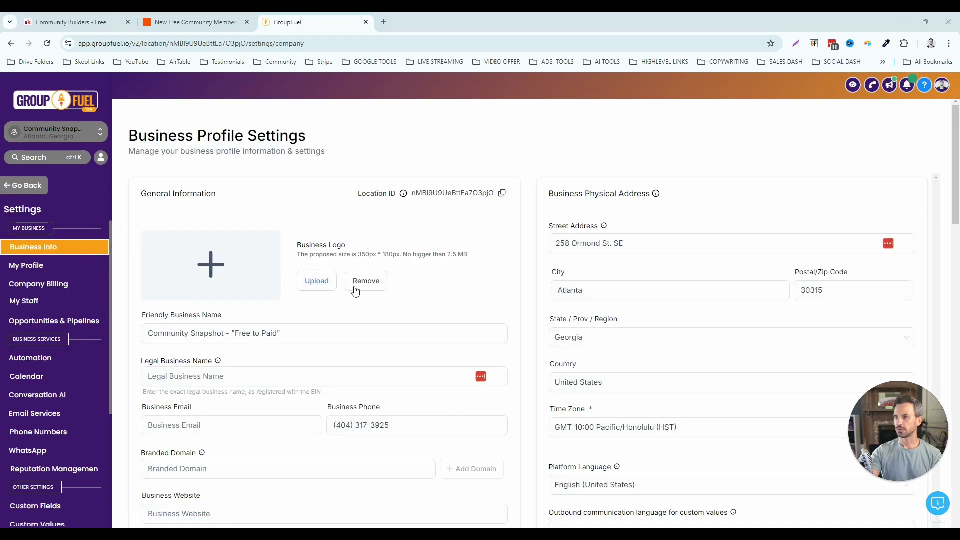
pyautogui.scroll(-4, 356, 292)
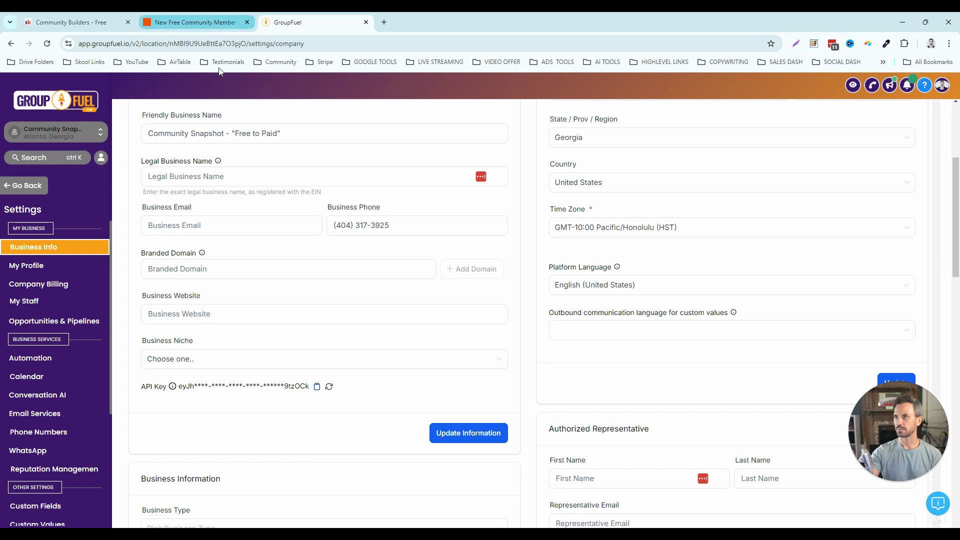
pyautogui.moveTo(383, 525)
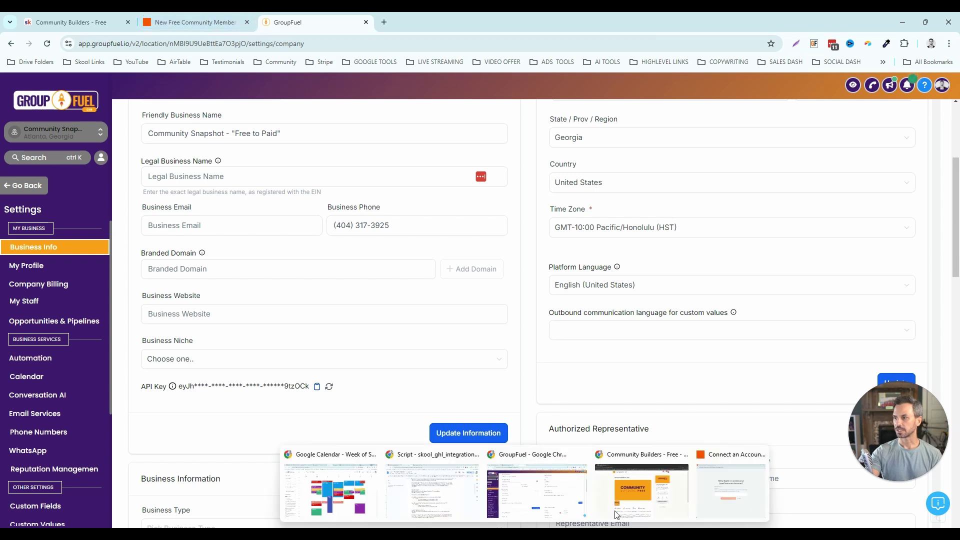
pyautogui.click(726, 503)
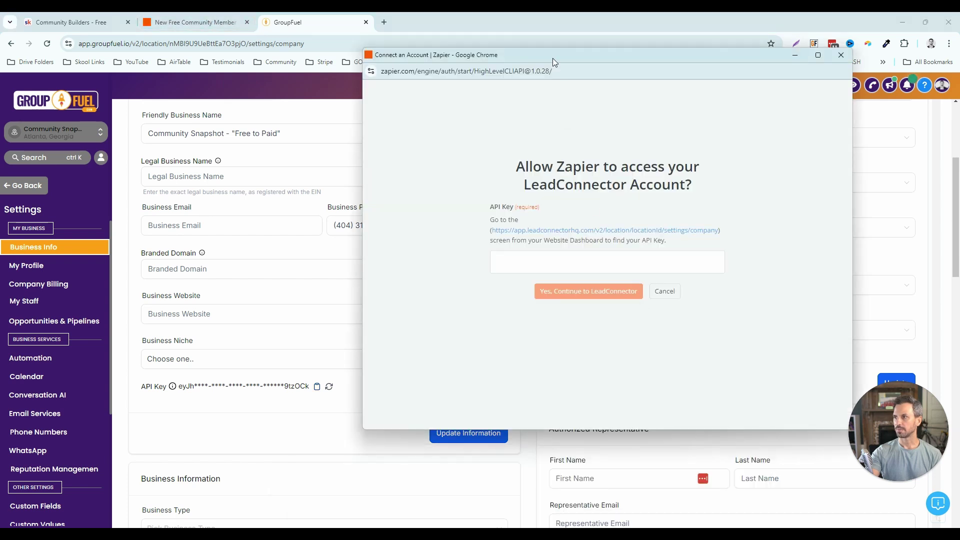
# - Rename the newly connected LeadConnector account to 'Community Snaphot'
pyautogui.moveTo(553, 58); pyautogui.dragTo(503, 53)
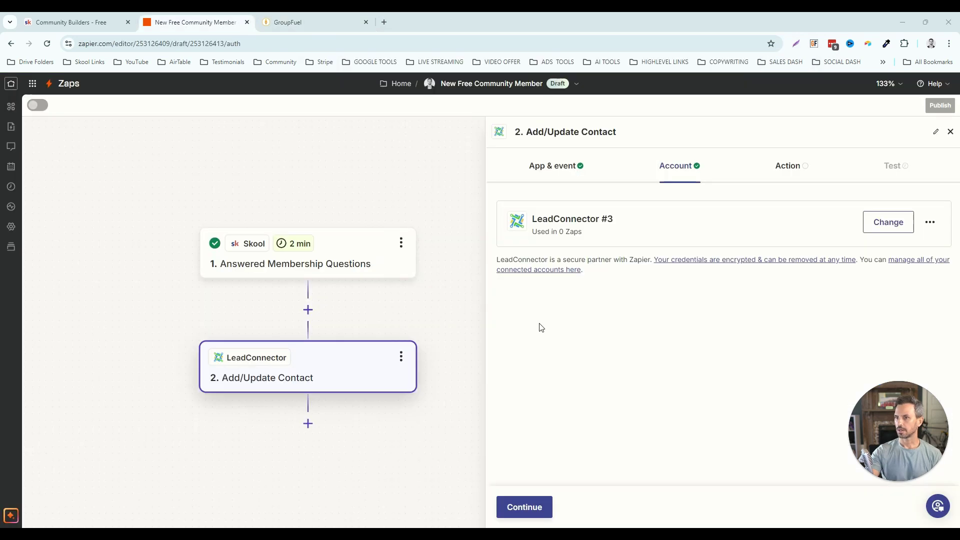
pyautogui.click(926, 223)
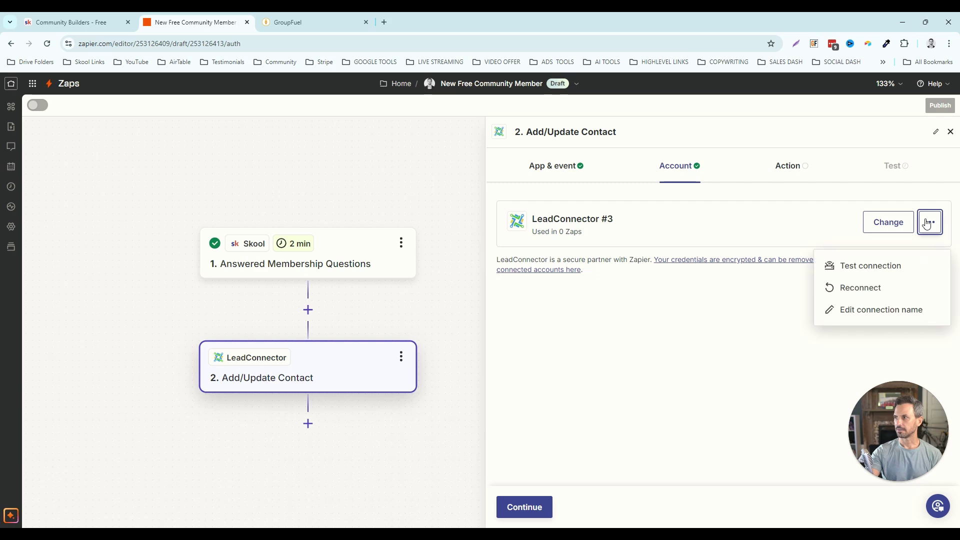
pyautogui.click(859, 316)
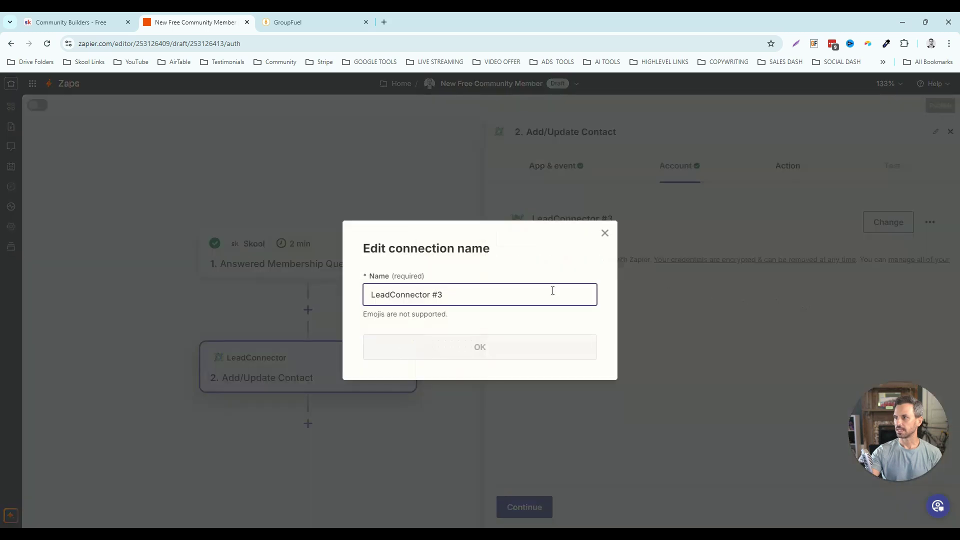
pyautogui.moveTo(404, 292); pyautogui.dragTo(369, 295)
pyautogui.write('C')
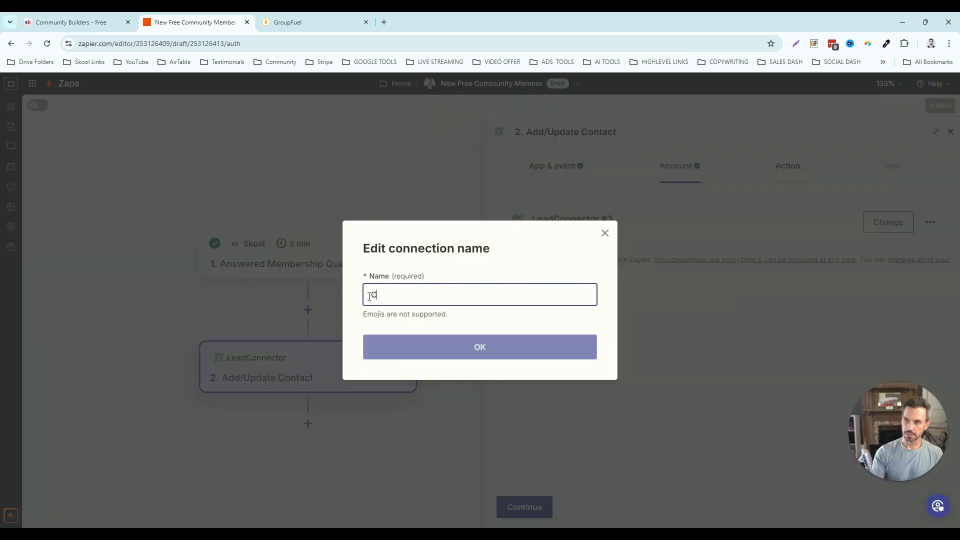
pyautogui.write('ommunity Sna')
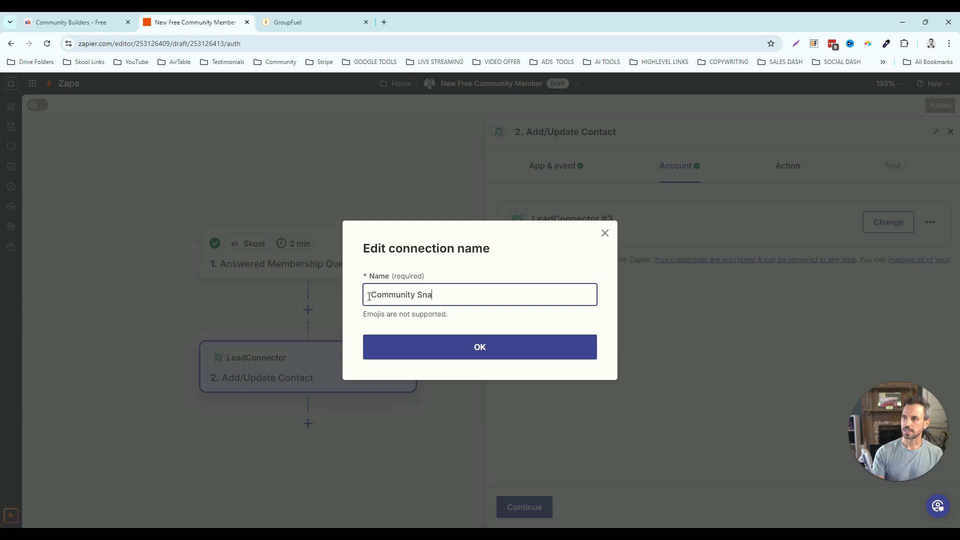
pyautogui.write('phot')
pyautogui.click(461, 347)
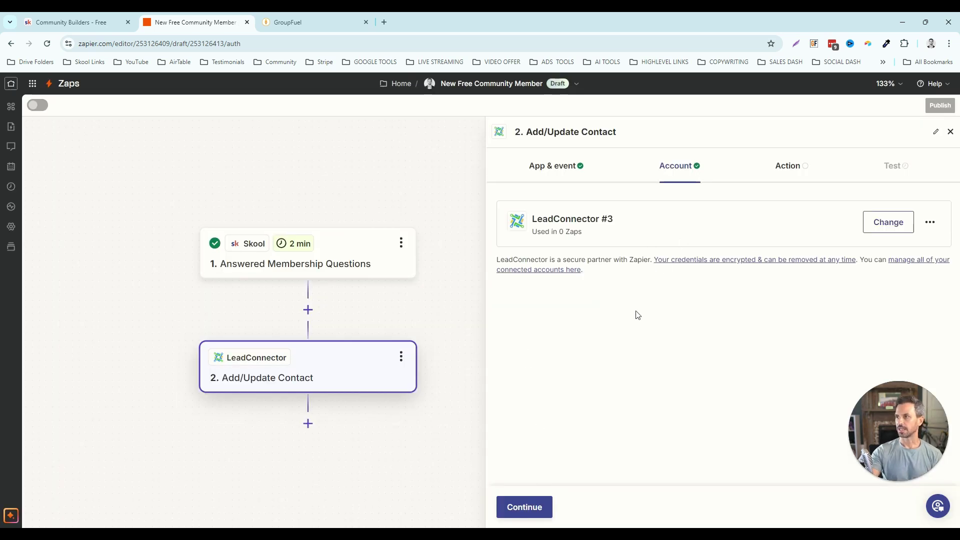
# - Map the Skool First Name and Last Name into the contact's First Name and Last Name fields
pyautogui.click(529, 509)
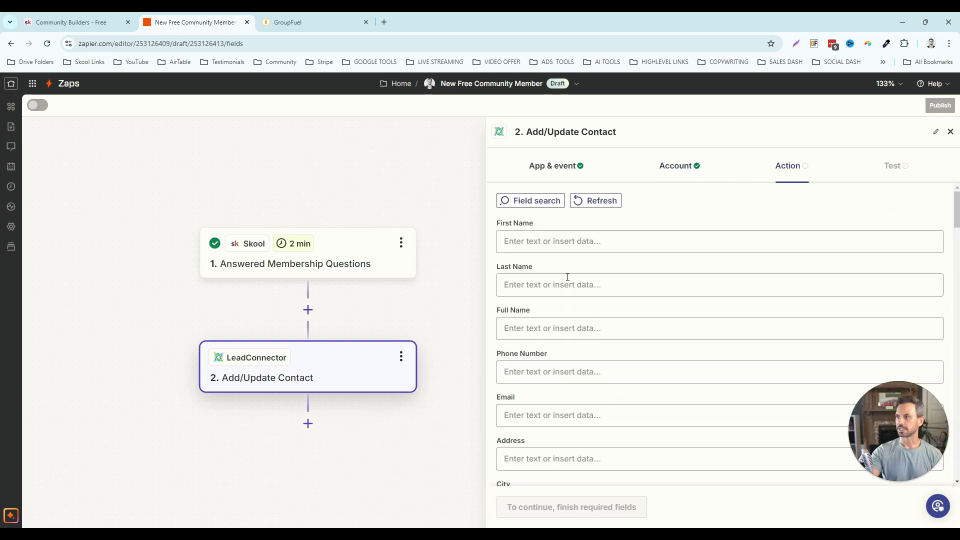
pyautogui.click(548, 240)
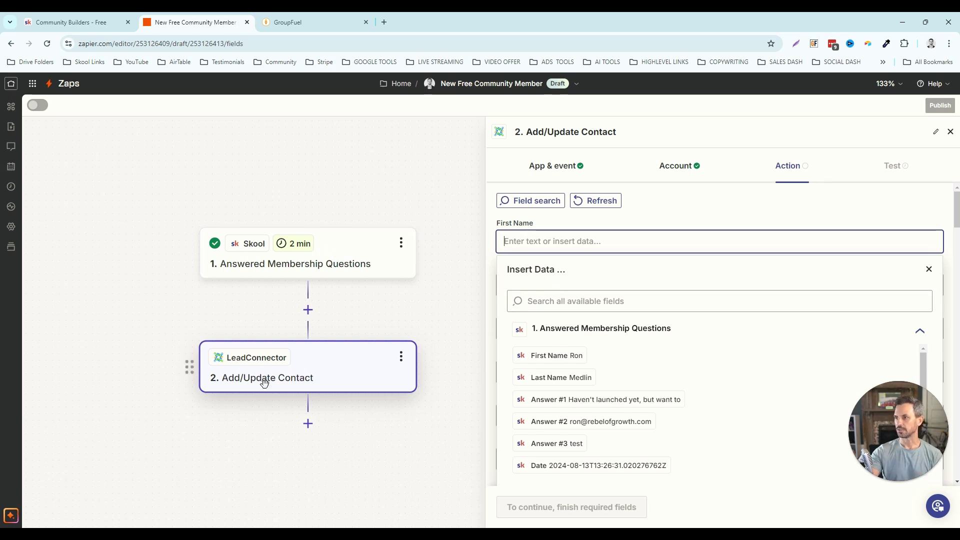
pyautogui.click(561, 355)
pyautogui.click(521, 285)
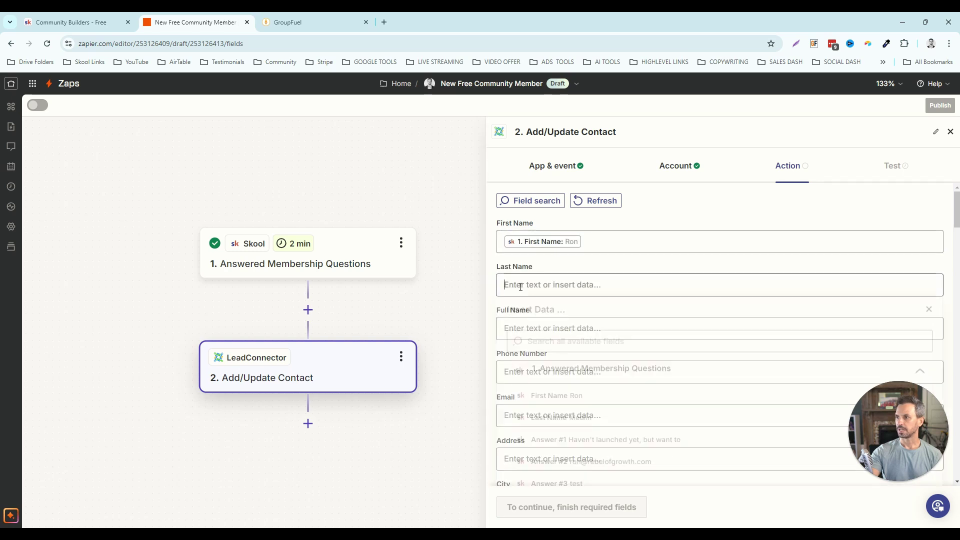
pyautogui.click(556, 422)
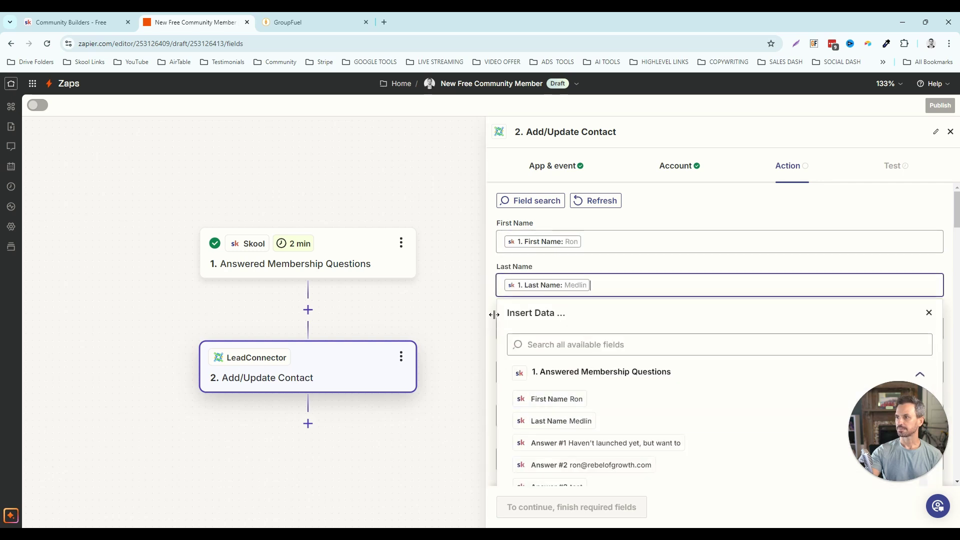
pyautogui.click(494, 315)
# - Map Skool Answer #2 to the Email field and Answer #3 to Phone Number
pyautogui.scroll(-2, 521, 317)
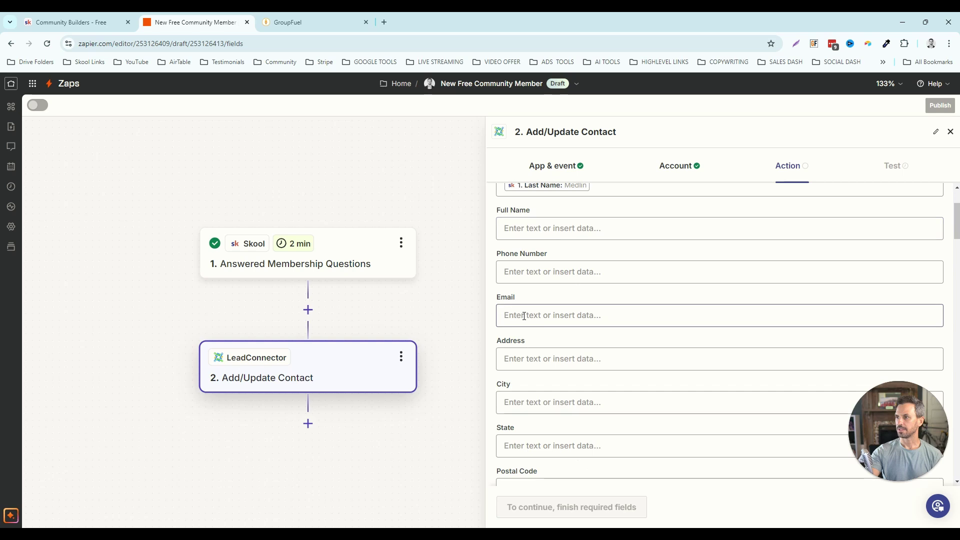
pyautogui.click(524, 316)
pyautogui.scroll(-2, 610, 401)
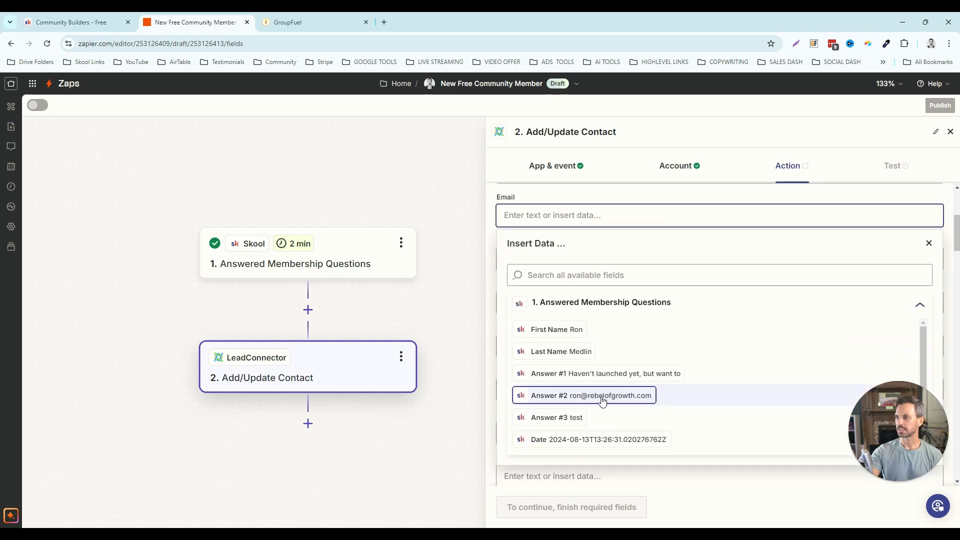
pyautogui.click(602, 395)
pyautogui.click(490, 235)
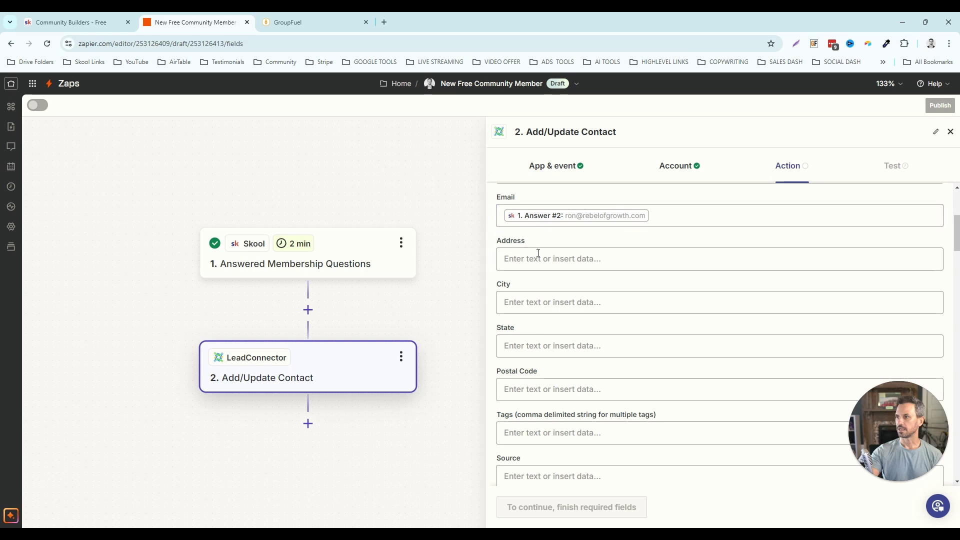
pyautogui.scroll(1, 538, 253)
pyautogui.click(525, 222)
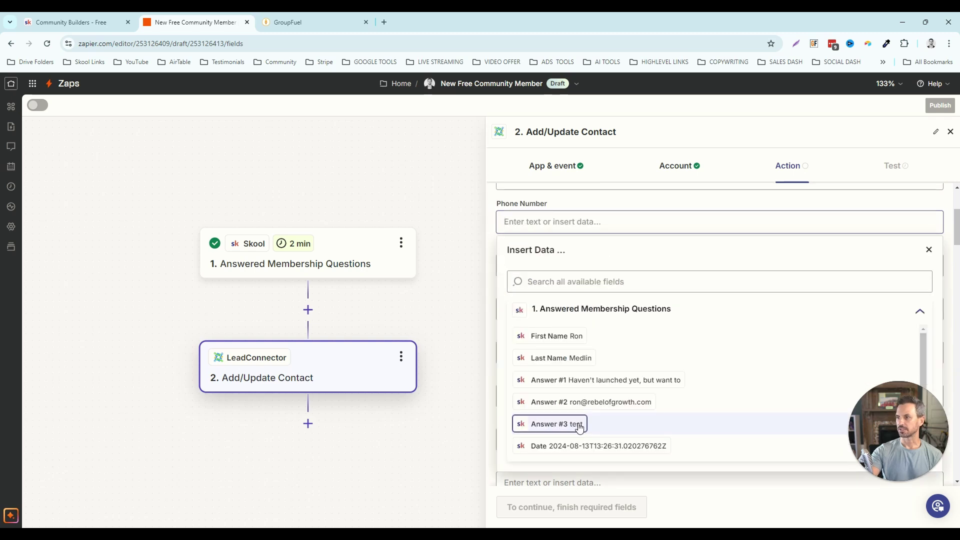
pyautogui.click(580, 425)
pyautogui.click(495, 255)
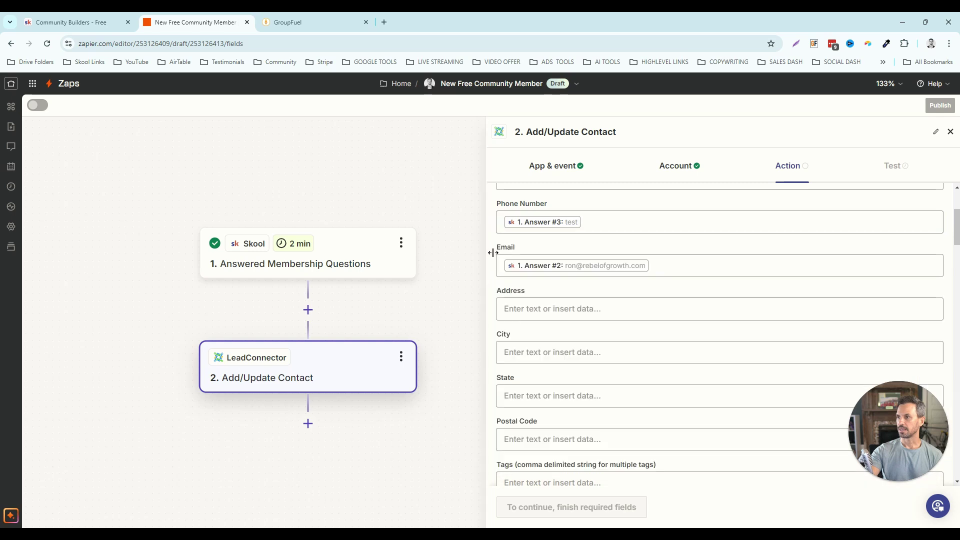
pyautogui.scroll(3, 542, 289)
pyautogui.scroll(-5, 542, 289)
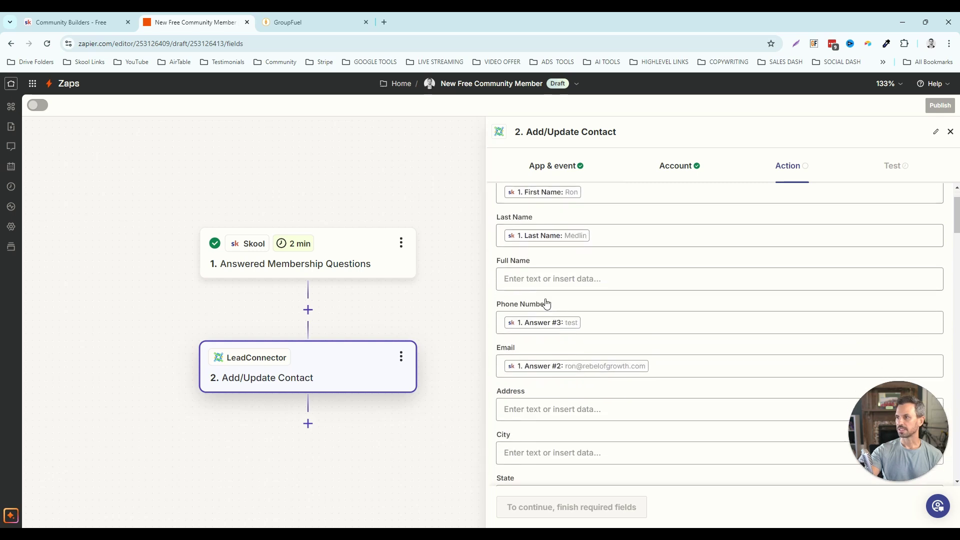
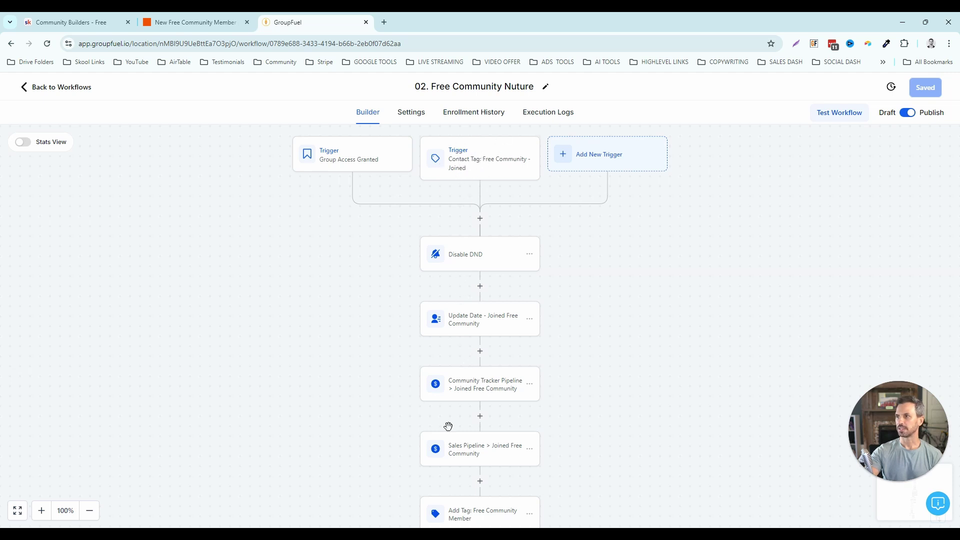
# - Check that the Contact Tag trigger listens for the tag 'free community - joined'
pyautogui.click(479, 158)
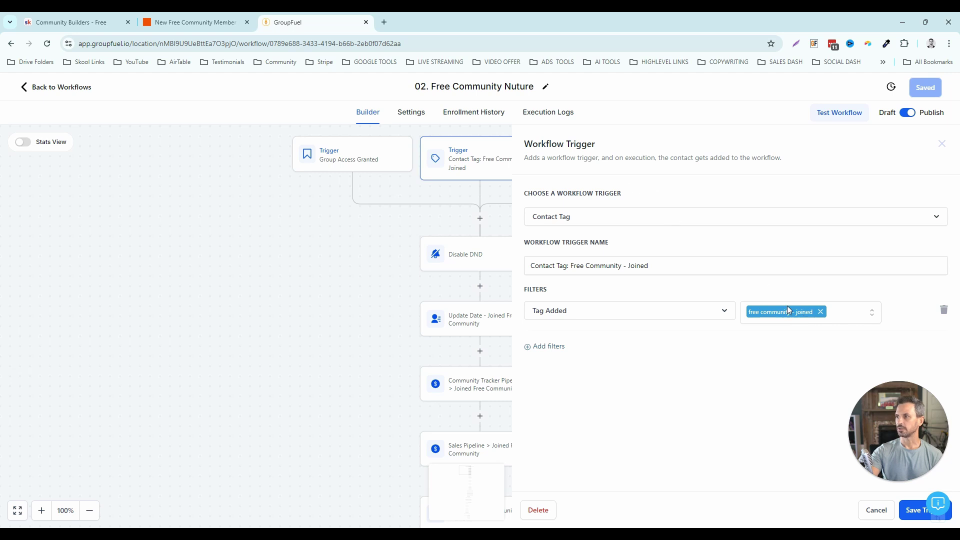
# - Tag the contact 'free community - joined', checking the exact tag name in GroupFuel
pyautogui.click(187, 26)
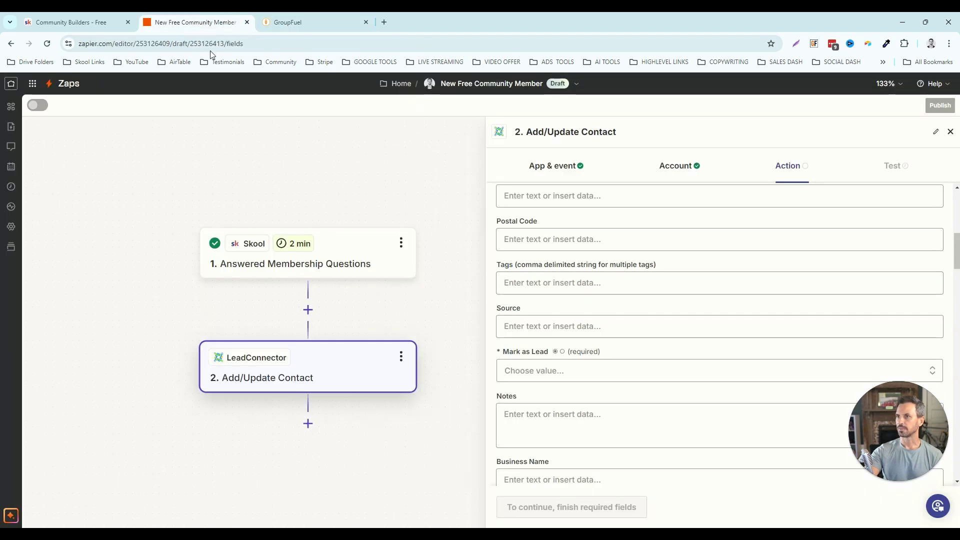
pyautogui.click(533, 283)
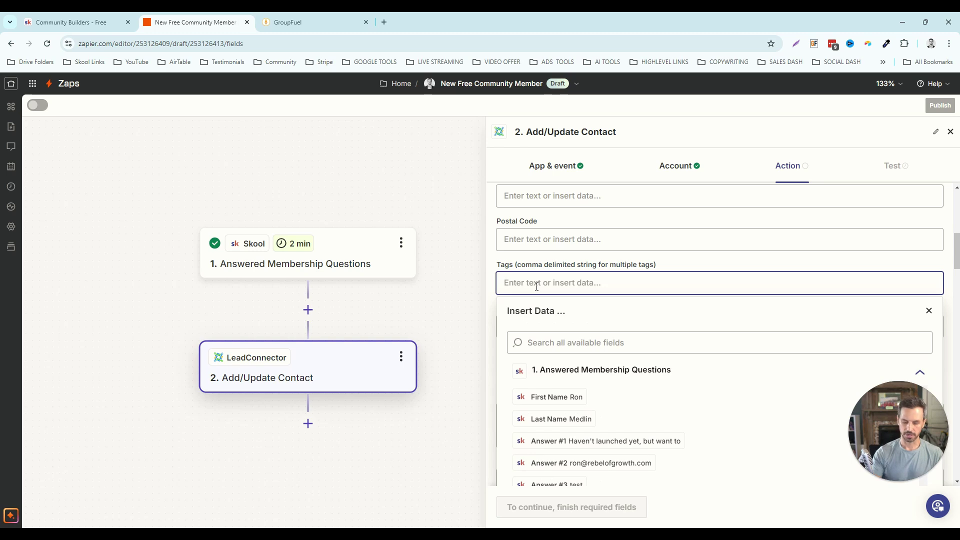
pyautogui.write('free')
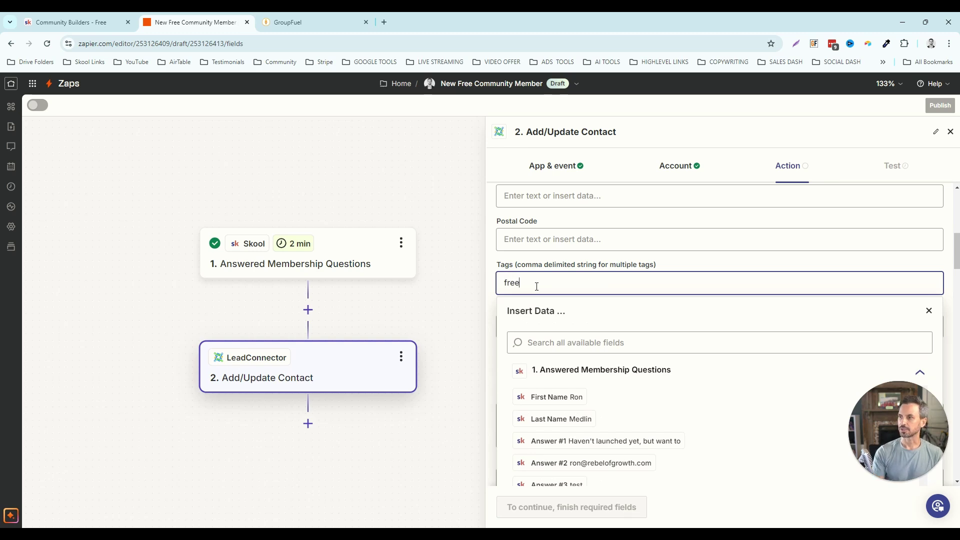
pyautogui.write(' community - joined')
pyautogui.click(681, 258)
pyautogui.scroll(10, 650, 280)
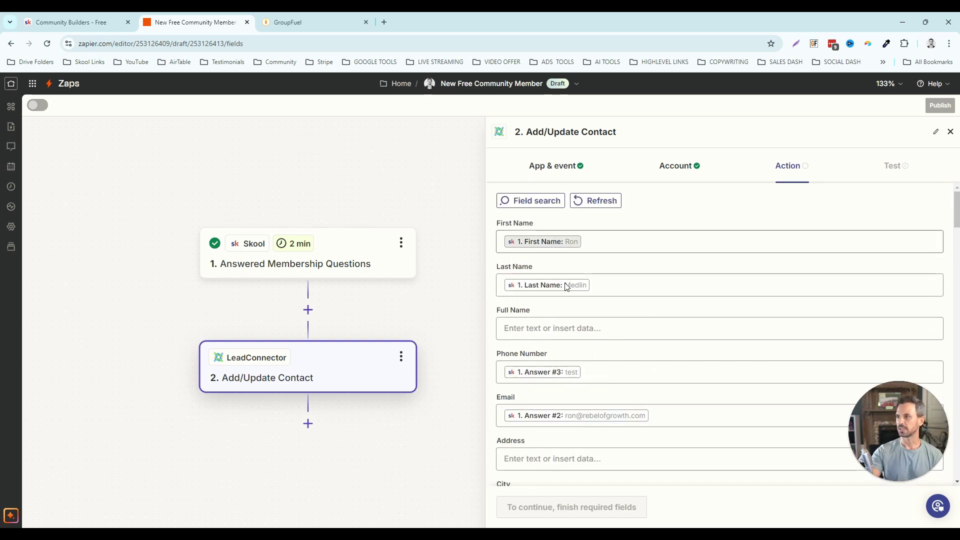
pyautogui.scroll(-1, 577, 292)
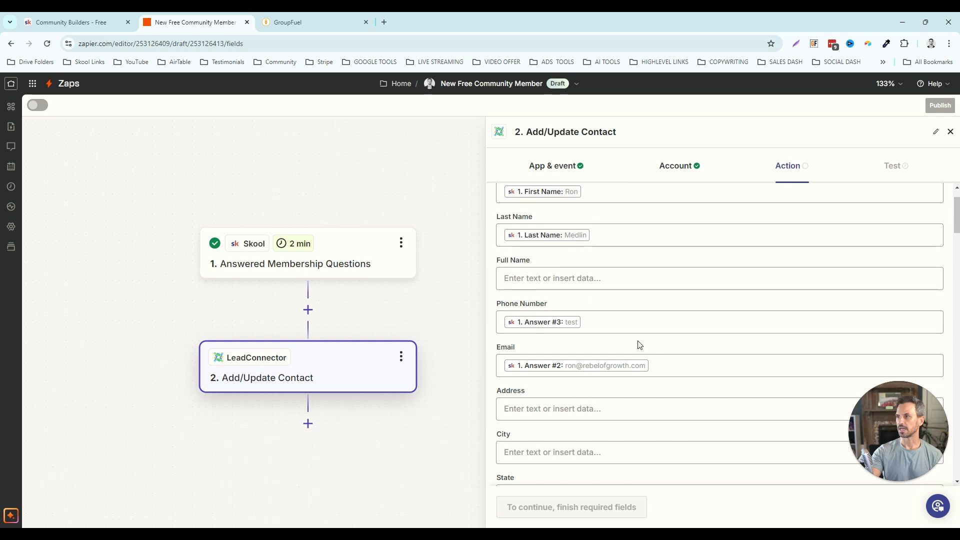
pyautogui.scroll(-1, 655, 345)
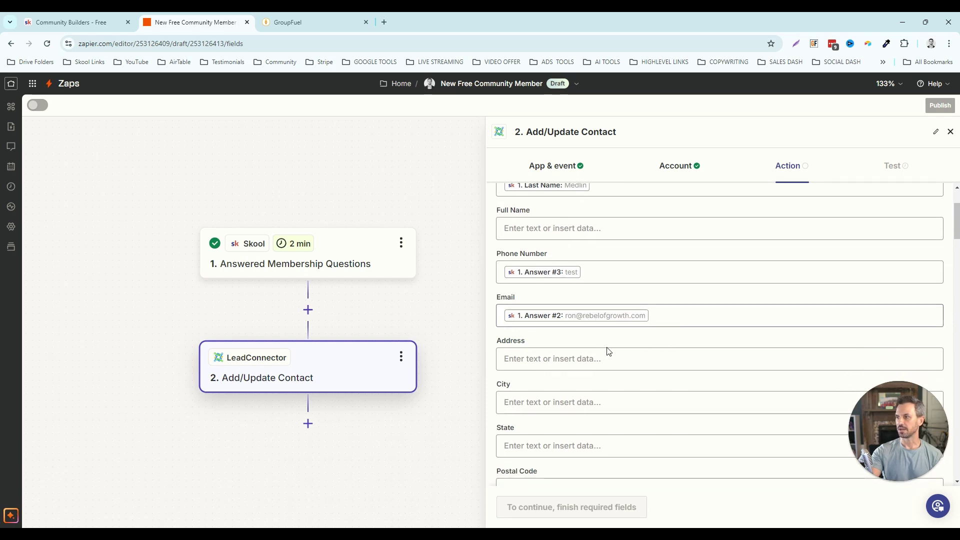
pyautogui.scroll(-4, 606, 350)
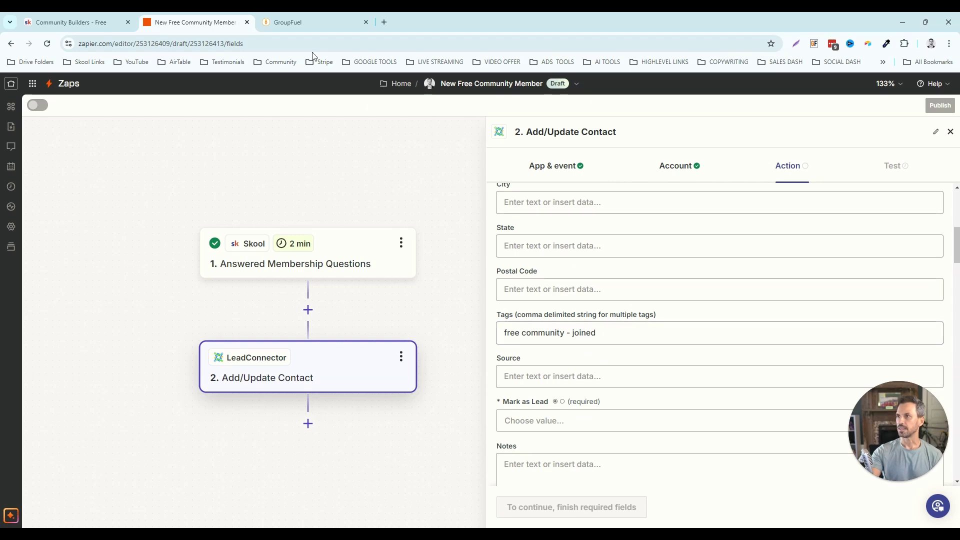
pyautogui.click(304, 26)
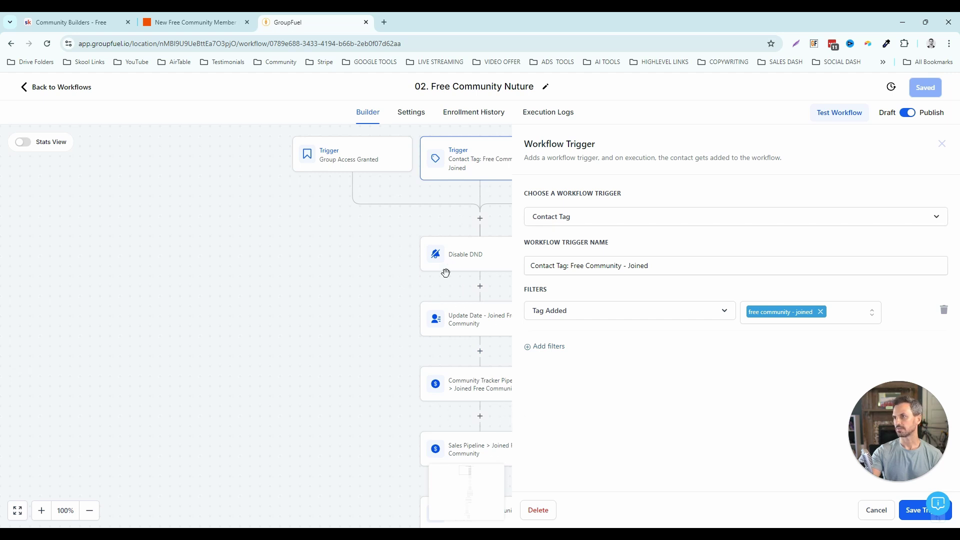
pyautogui.click(217, 22)
# - Set the contact source to 'free community' and Mark as Lead to True
pyautogui.scroll(-1, 549, 345)
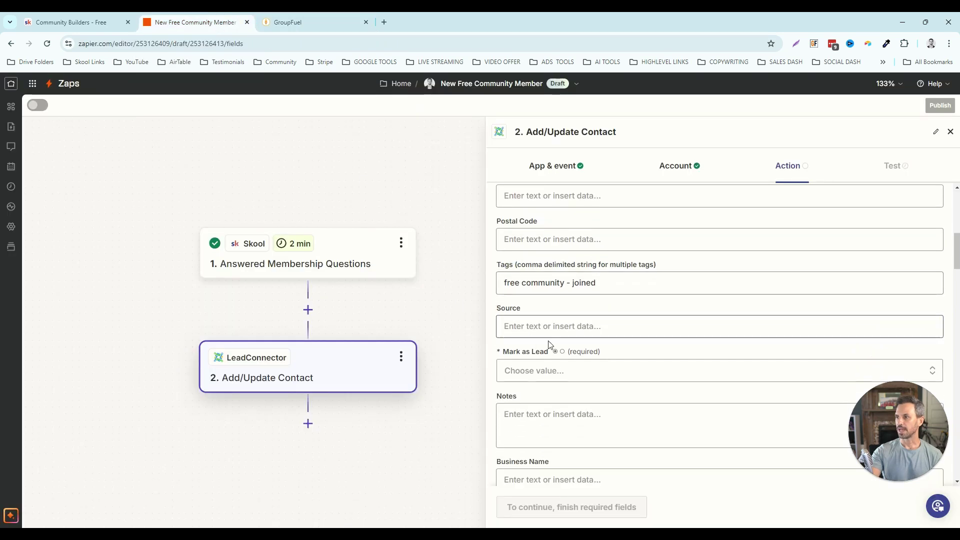
pyautogui.scroll(-1, 550, 308)
pyautogui.click(543, 277)
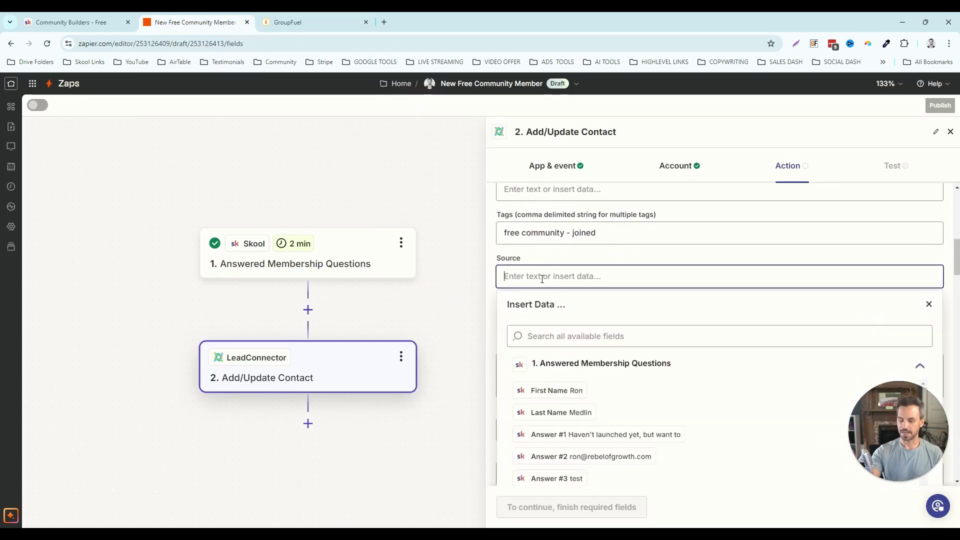
pyautogui.write('comm')
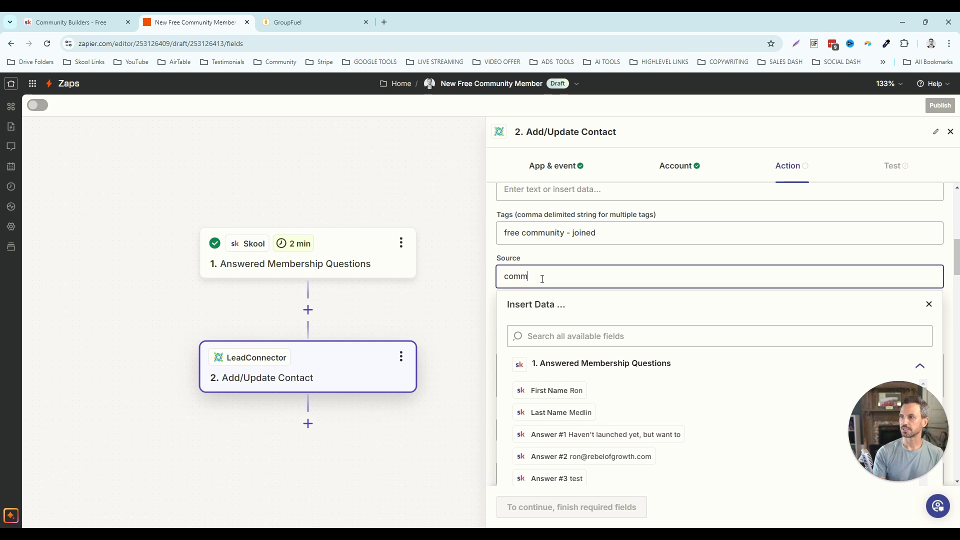
pyautogui.press('BackSpace')
pyautogui.press('BackSpace')
pyautogui.write('free')
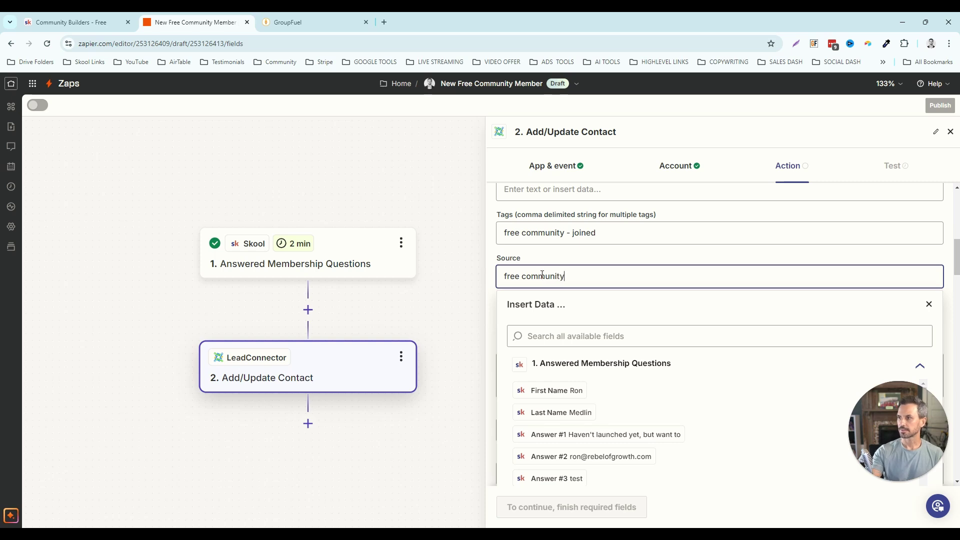
pyautogui.click(542, 256)
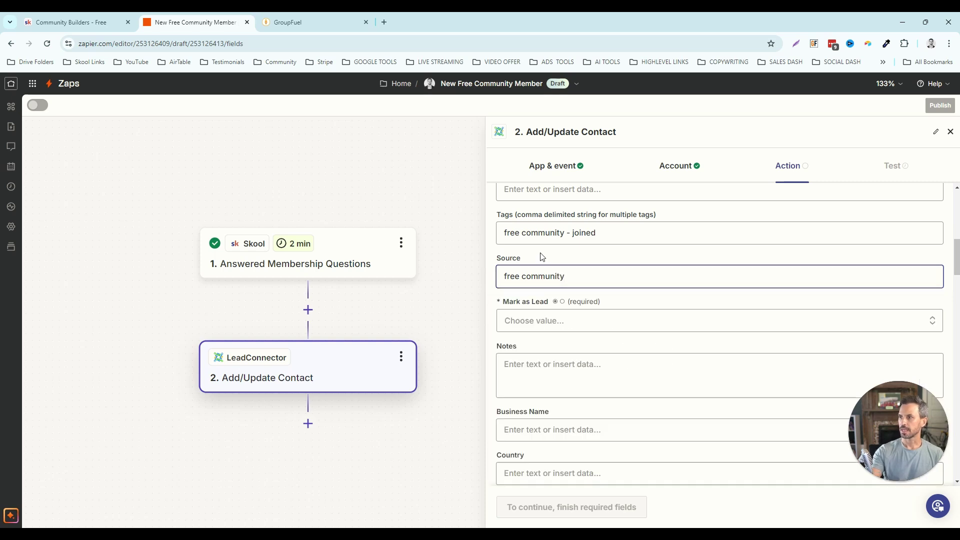
pyautogui.click(547, 321)
pyautogui.click(536, 482)
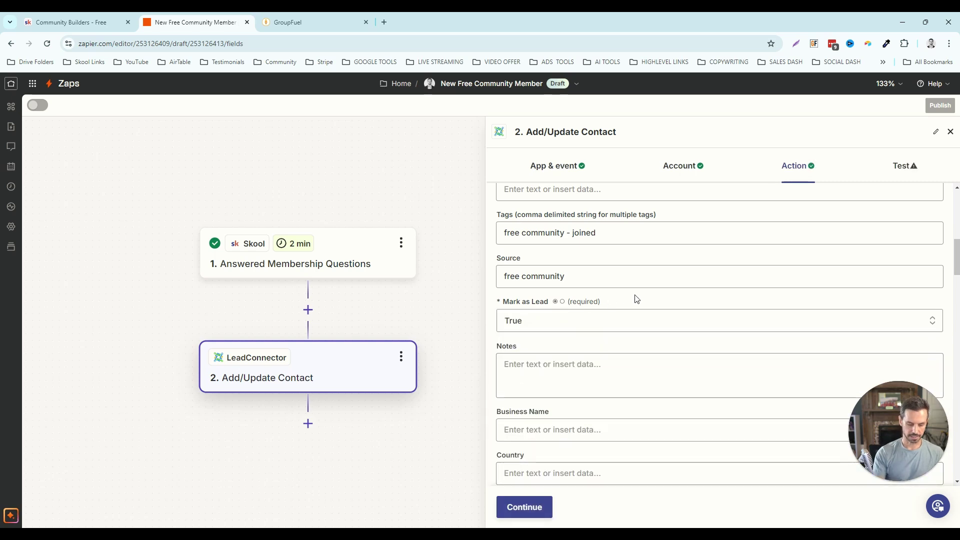
# - Map the step 1 Date into the Date - Joined Free Community field
pyautogui.hotkey('ctrl', 'f')
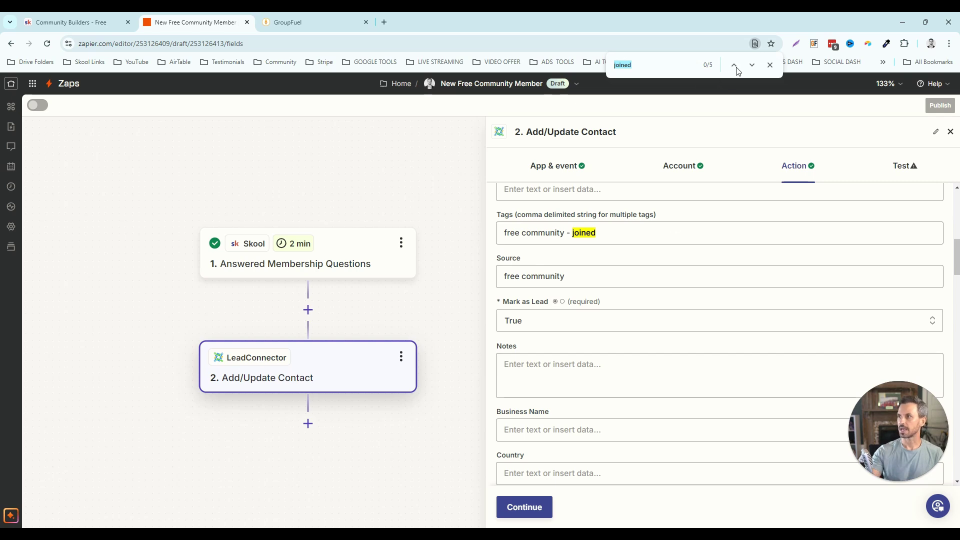
pyautogui.click(753, 65)
pyautogui.click(753, 65)
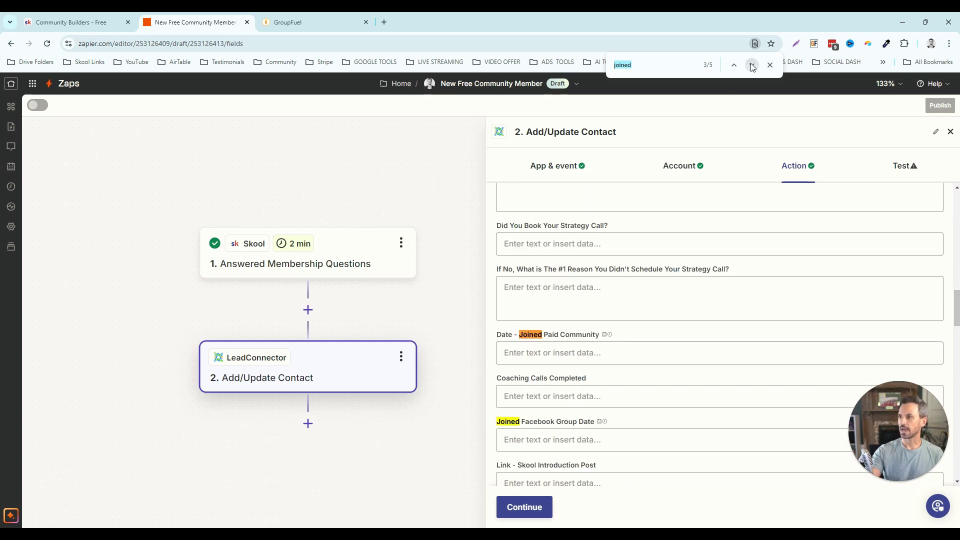
pyautogui.click(734, 65)
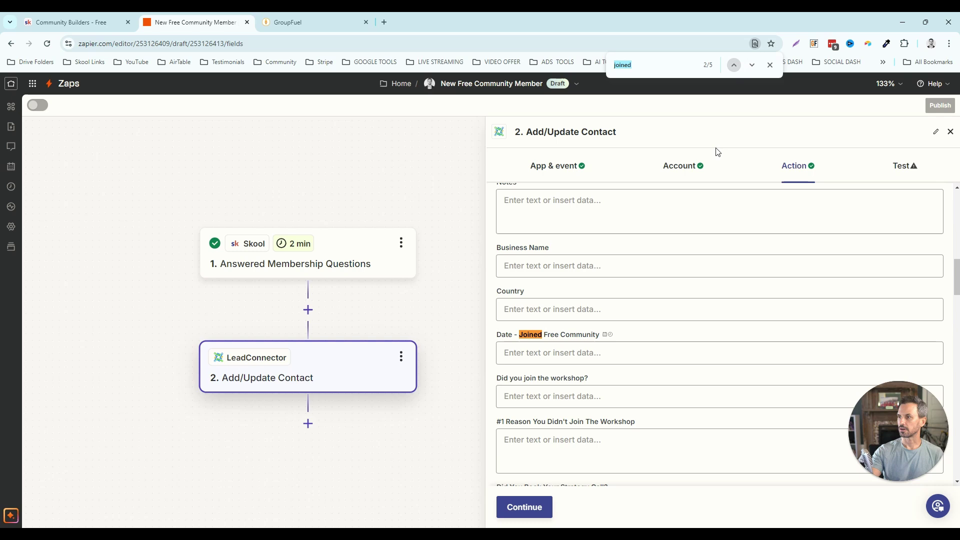
pyautogui.click(564, 352)
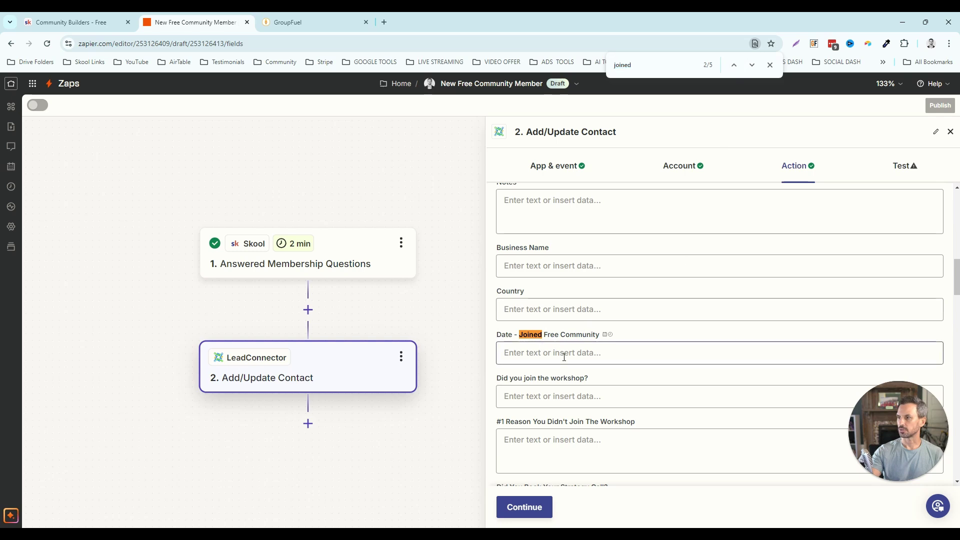
pyautogui.scroll(-3, 576, 348)
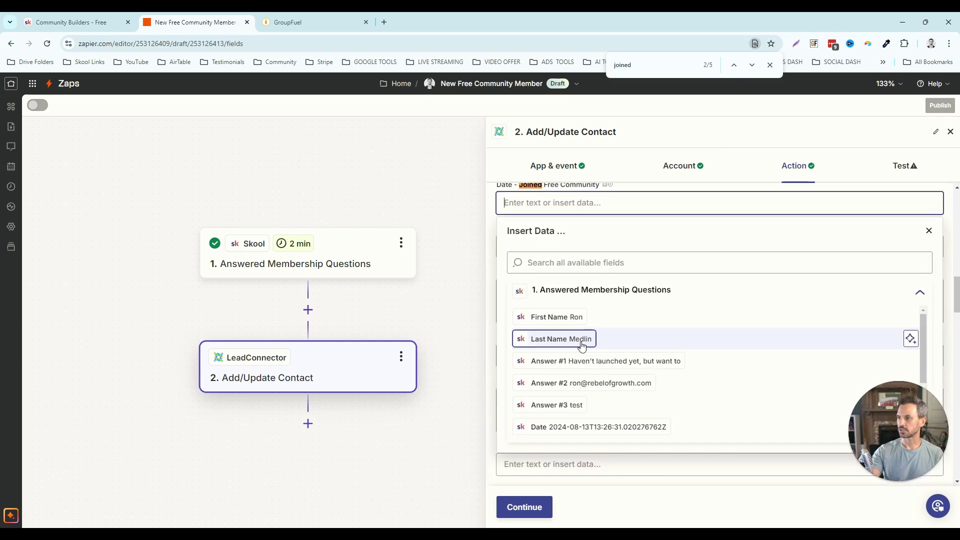
pyautogui.click(548, 431)
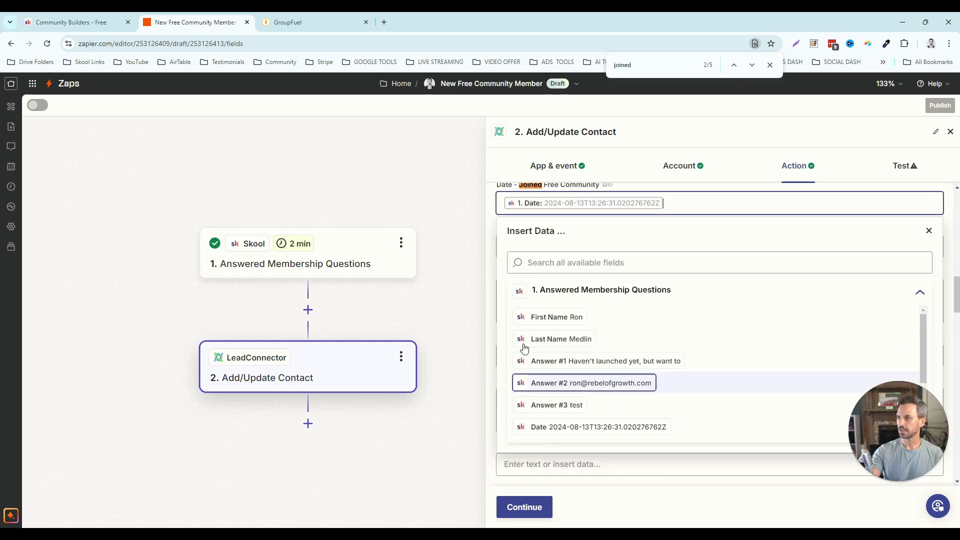
pyautogui.click(493, 226)
pyautogui.scroll(1, 592, 240)
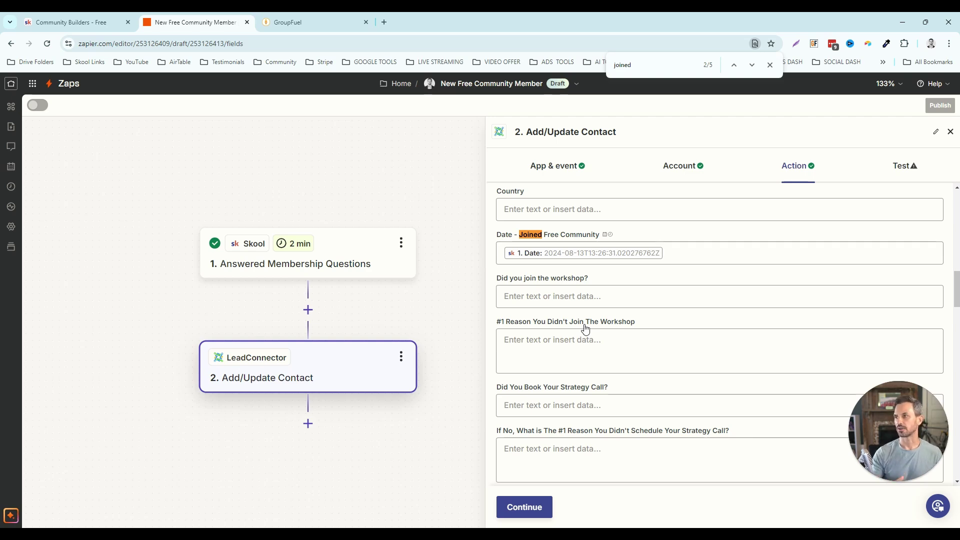
# - Test the LeadConnector step so it successfully creates a sample contact
pyautogui.click(534, 509)
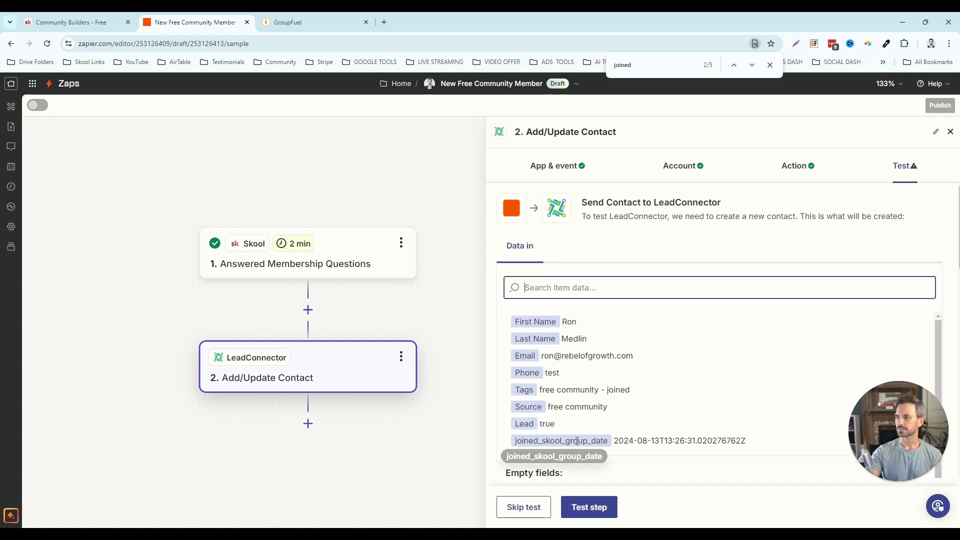
pyautogui.click(580, 509)
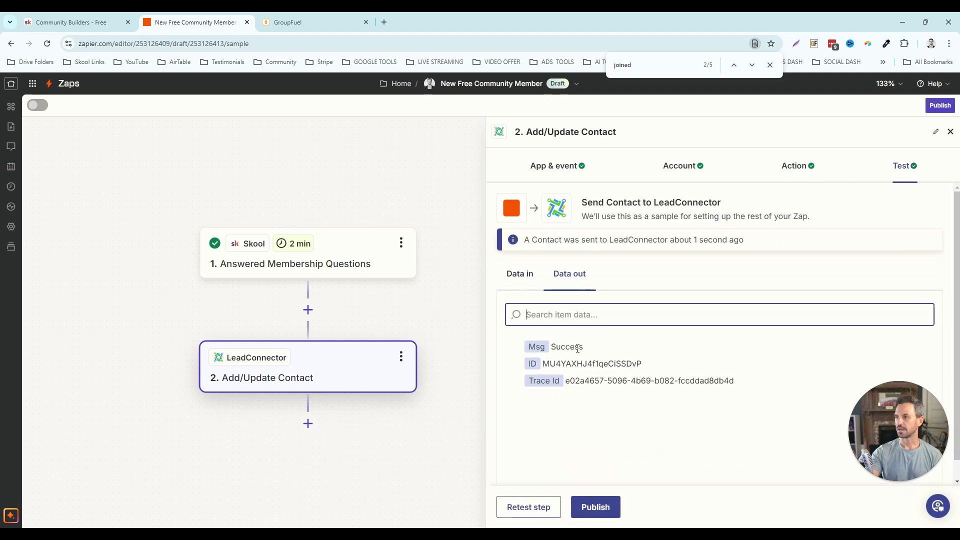
pyautogui.click(305, 24)
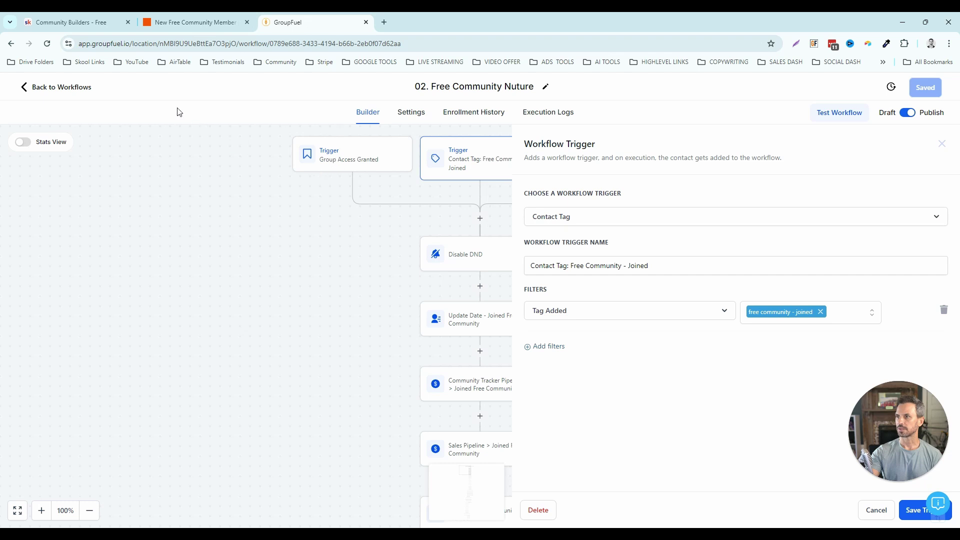
# - Reload the workflow, view its enrolled contacts, and scroll through its pipeline updates, waits and condition
pyautogui.click(47, 43)
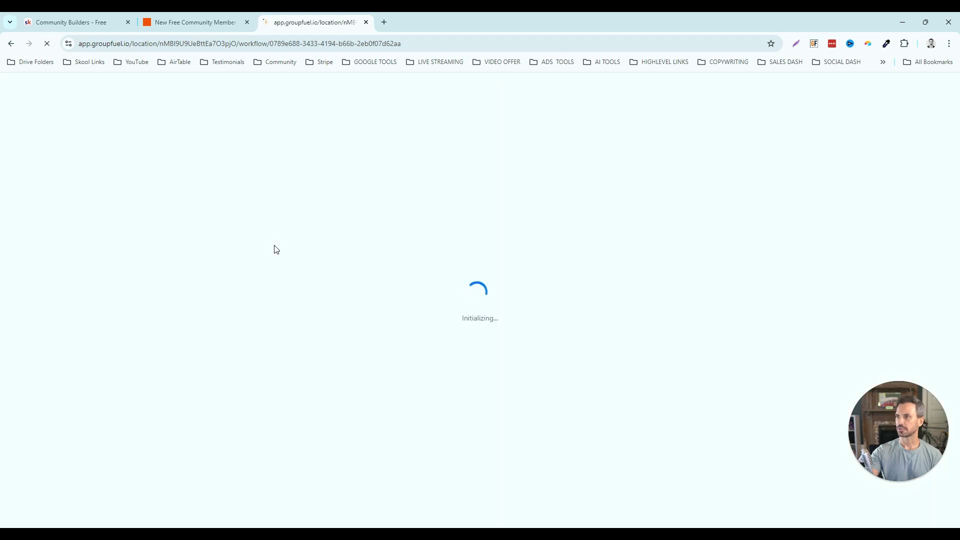
pyautogui.click(481, 114)
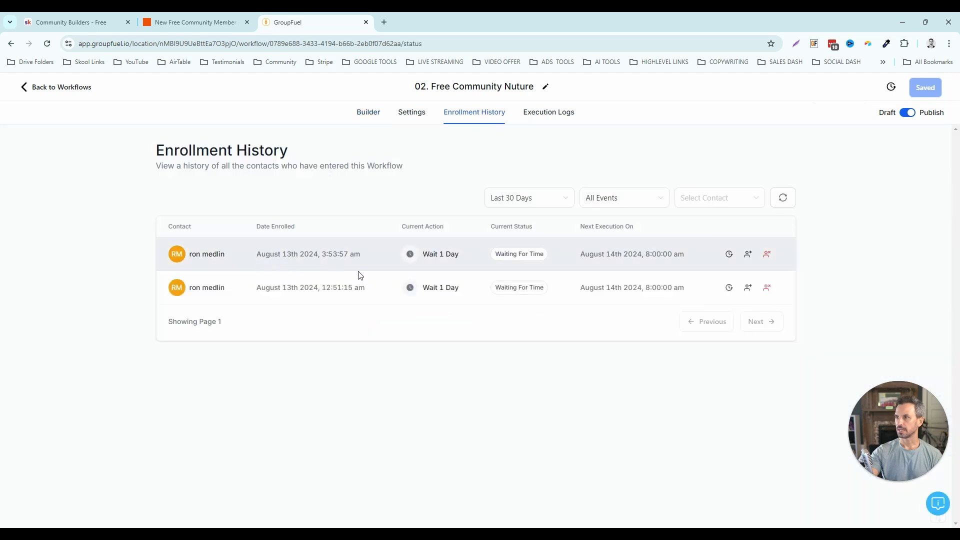
pyautogui.moveTo(206, 259)
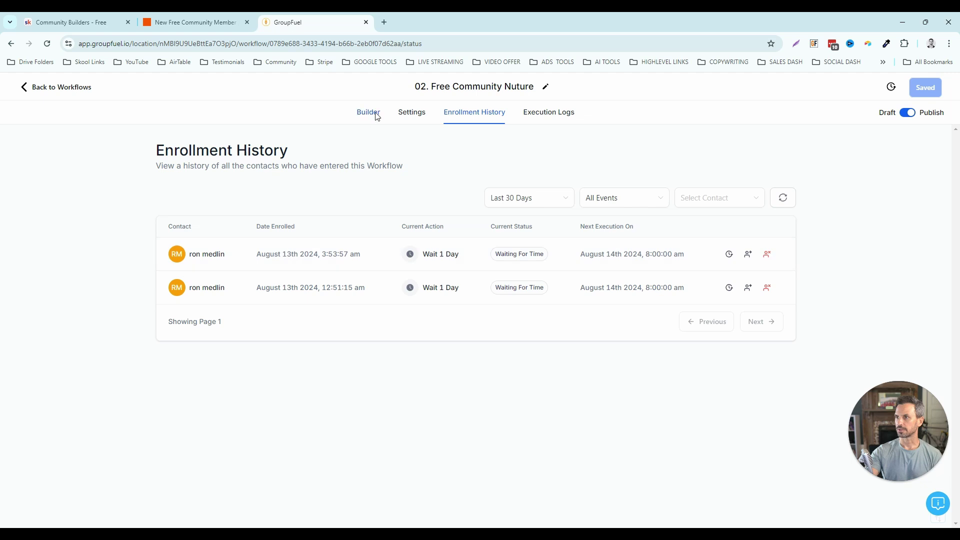
pyautogui.scroll(-4, 611, 400)
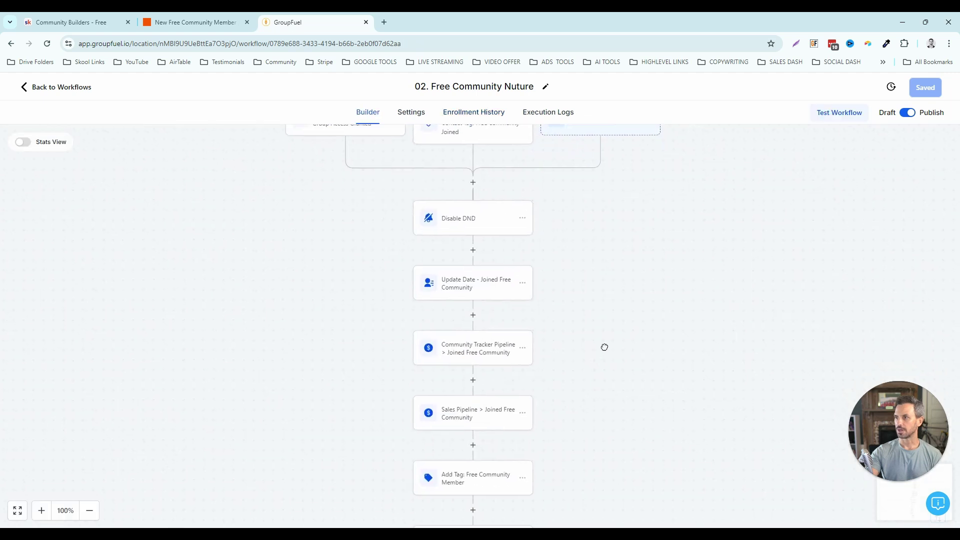
pyautogui.scroll(-10, 614, 322)
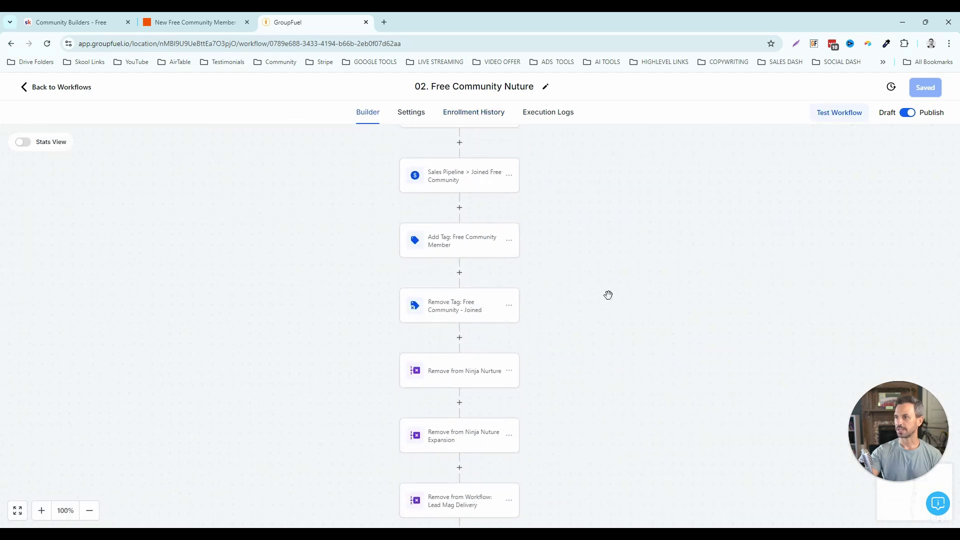
pyautogui.scroll(-2, 593, 325)
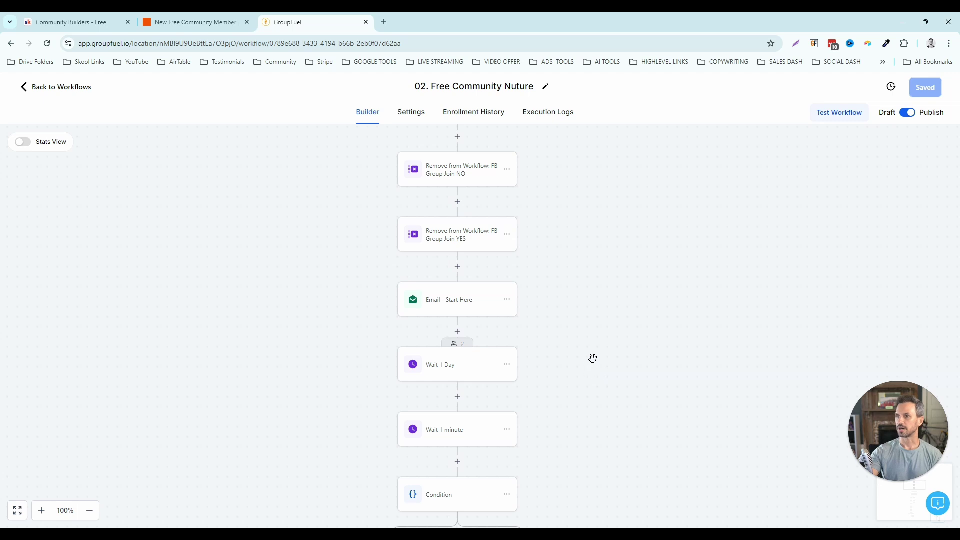
pyautogui.moveTo(593, 360); pyautogui.dragTo(609, 407)
pyautogui.moveTo(617, 346); pyautogui.dragTo(626, 379)
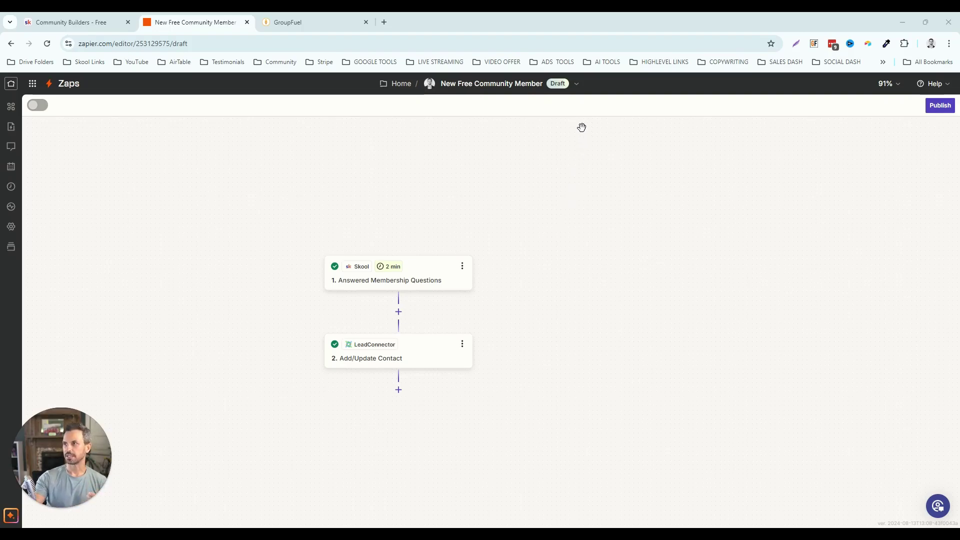
# - Duplicate the New Free Community Member zap
pyautogui.click(577, 83)
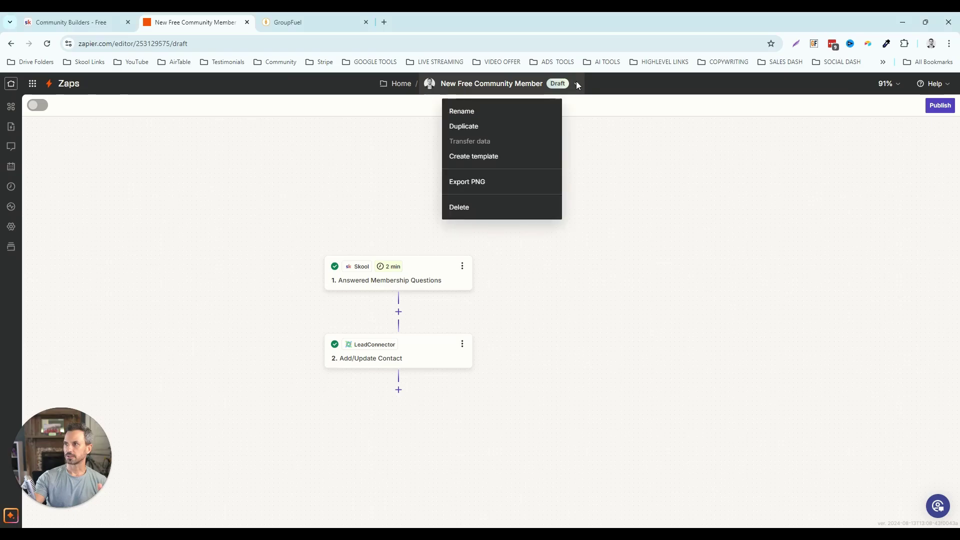
pyautogui.click(467, 127)
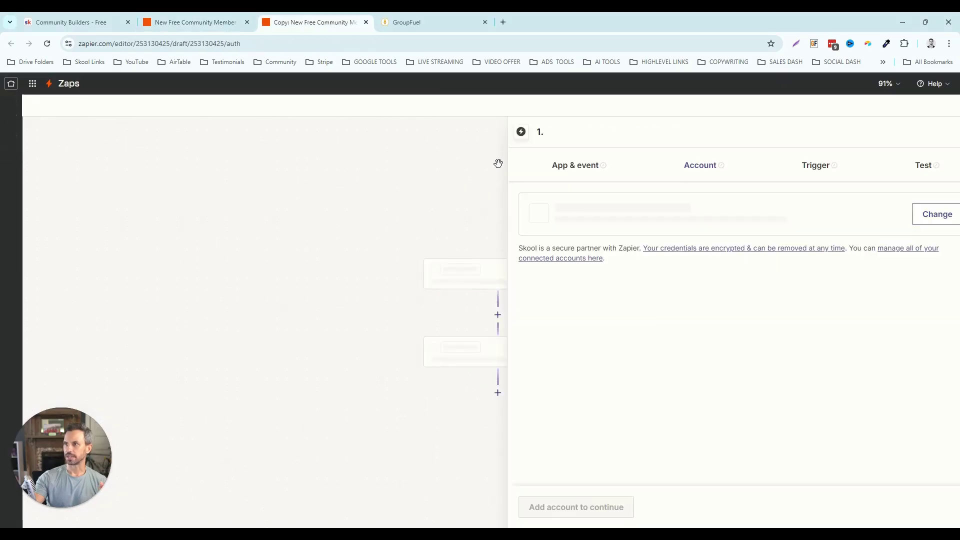
pyautogui.click(952, 132)
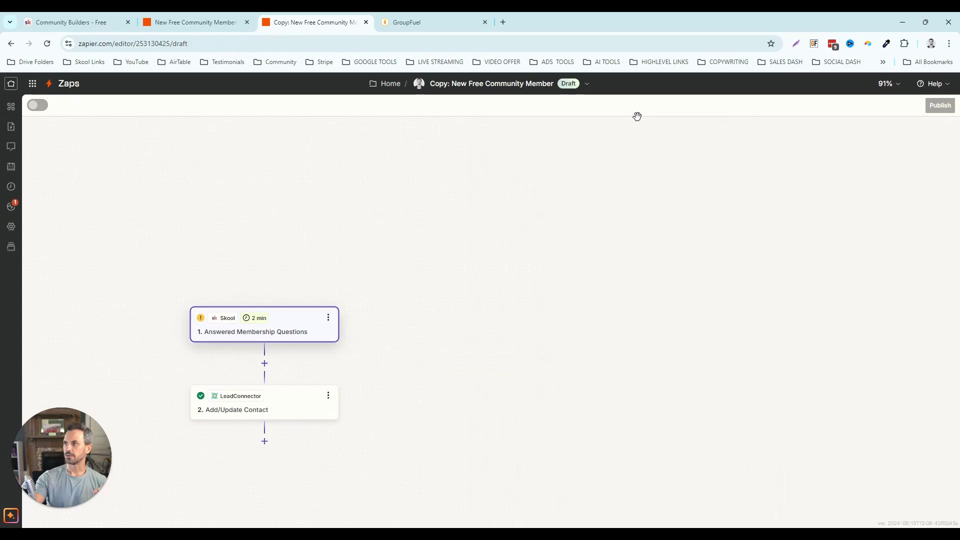
# - Rename the copied zap to 'New Paid Community Member'
pyautogui.click(587, 85)
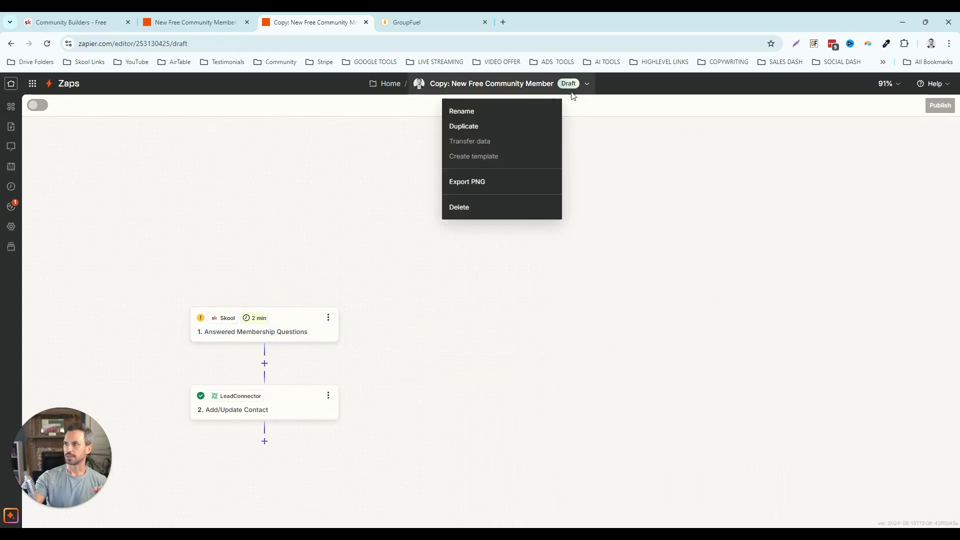
pyautogui.click(478, 110)
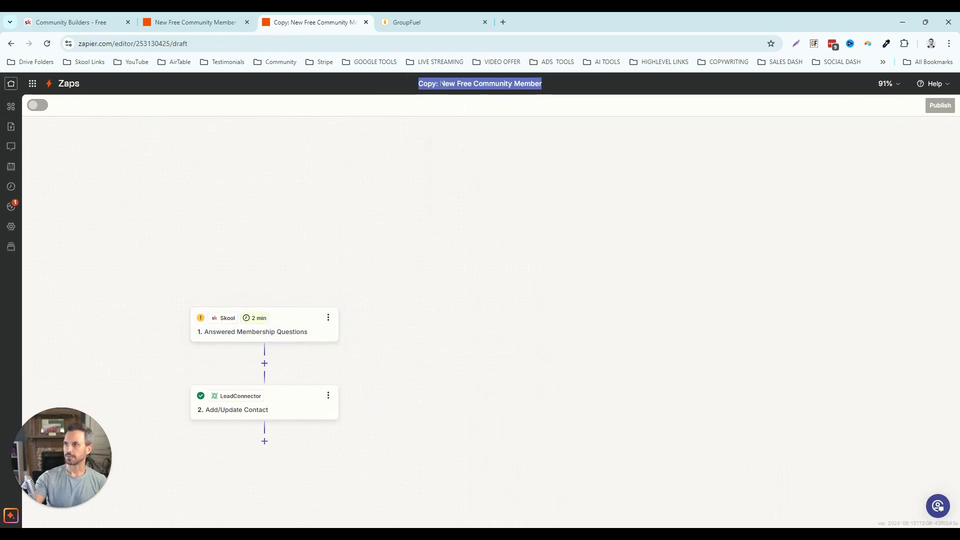
pyautogui.click(441, 84)
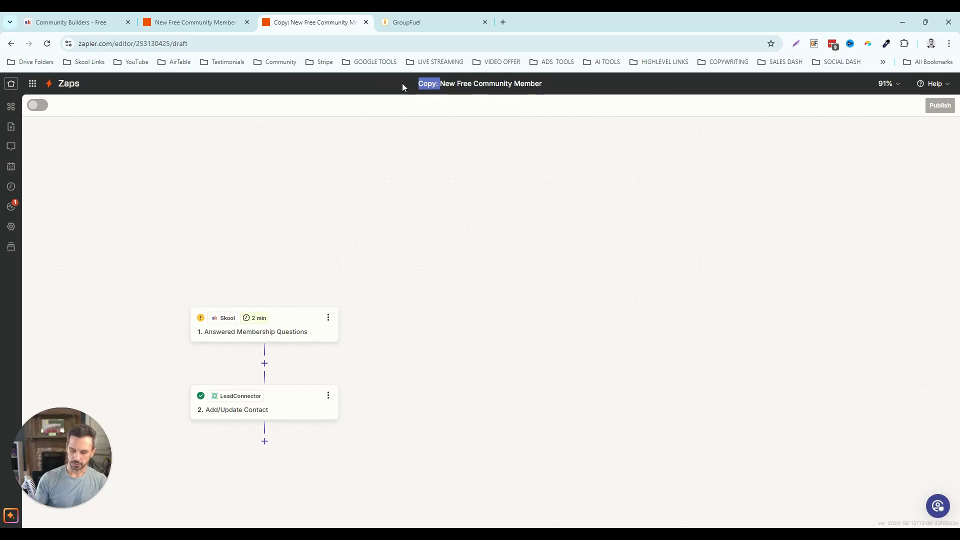
pyautogui.press('BackSpace')
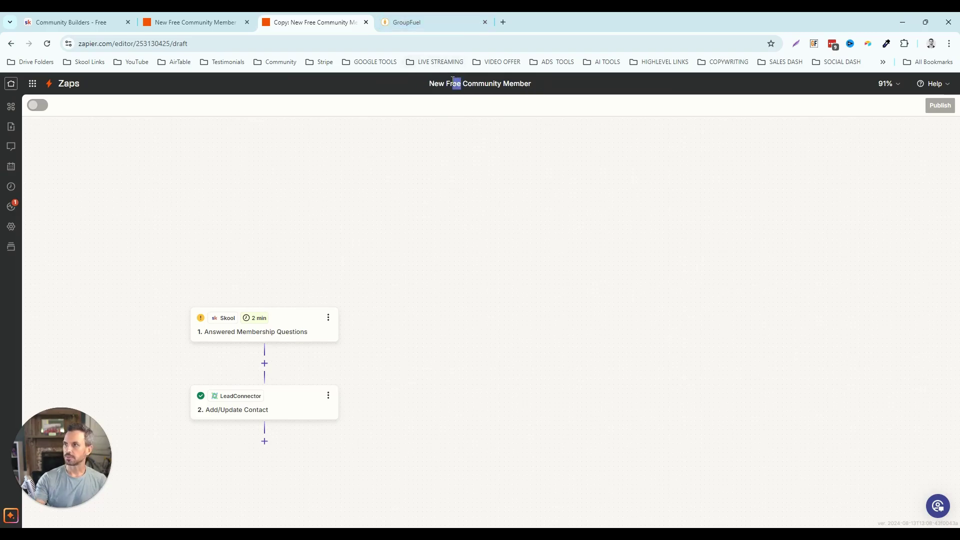
pyautogui.moveTo(453, 80); pyautogui.dragTo(446, 80)
pyautogui.write('Paid')
pyautogui.press('Return')
pyautogui.moveTo(365, 283); pyautogui.dragTo(464, 202)
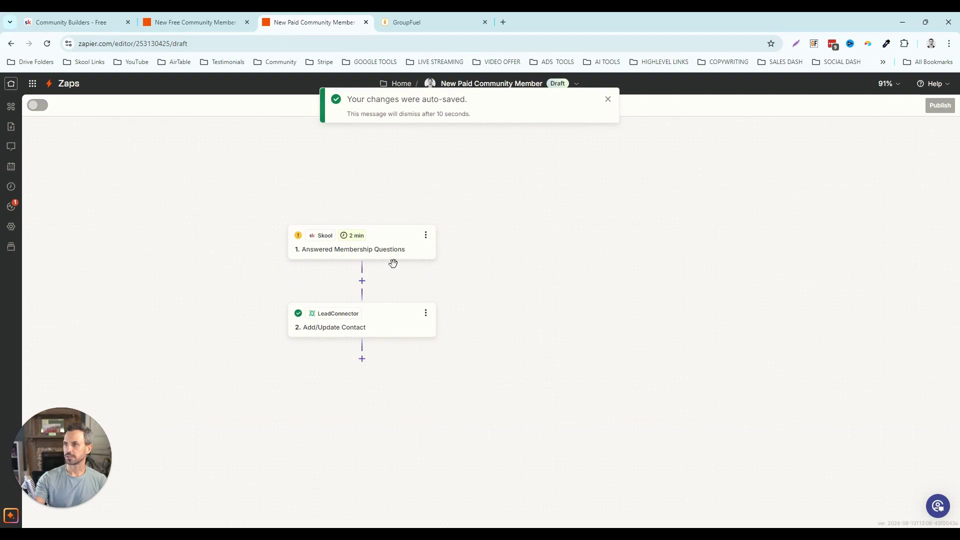
# - Change the Skool trigger event to New Paid Member
pyautogui.click(356, 252)
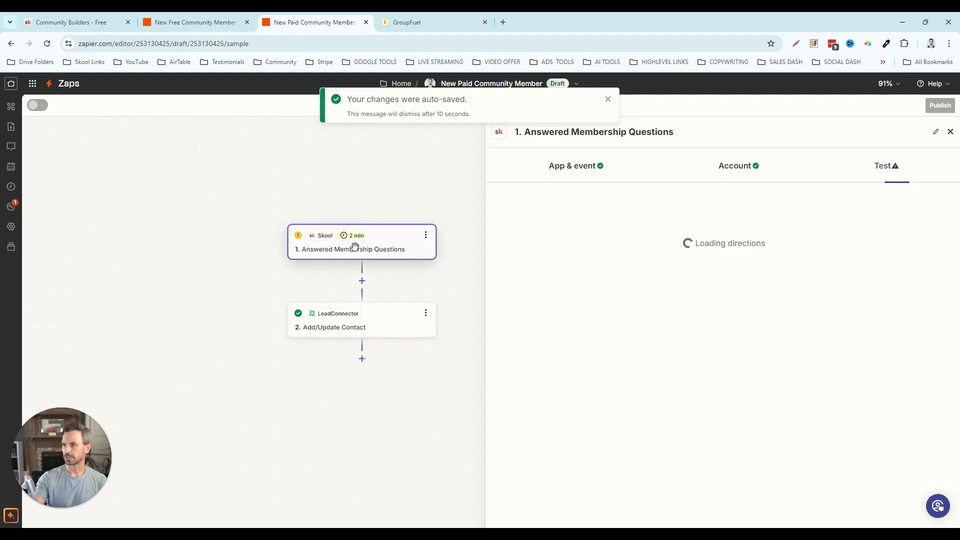
pyautogui.click(570, 166)
pyautogui.click(608, 99)
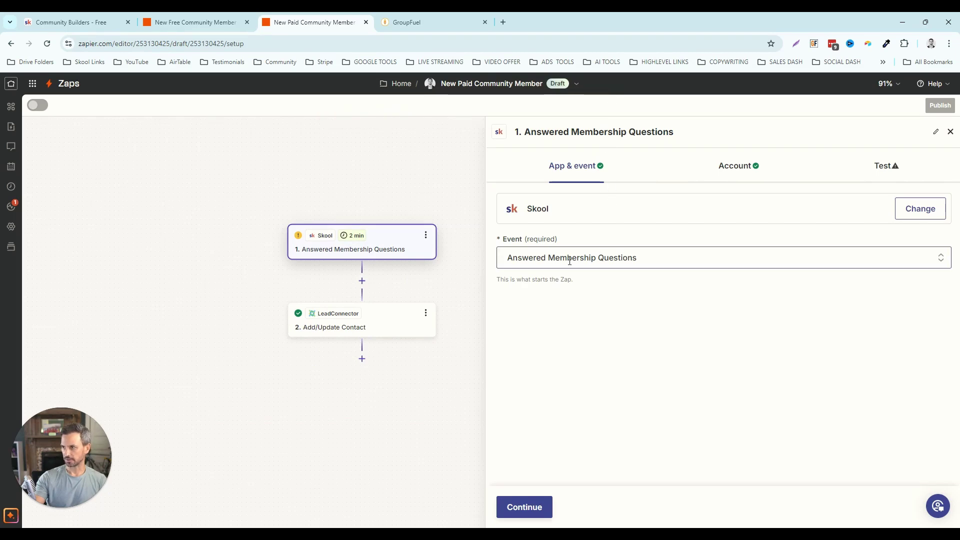
pyautogui.click(590, 260)
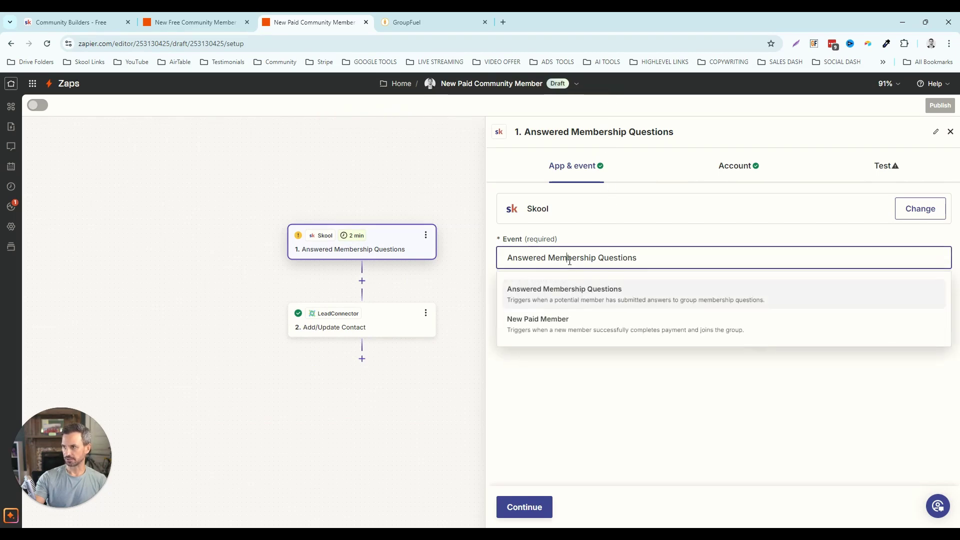
pyautogui.click(565, 325)
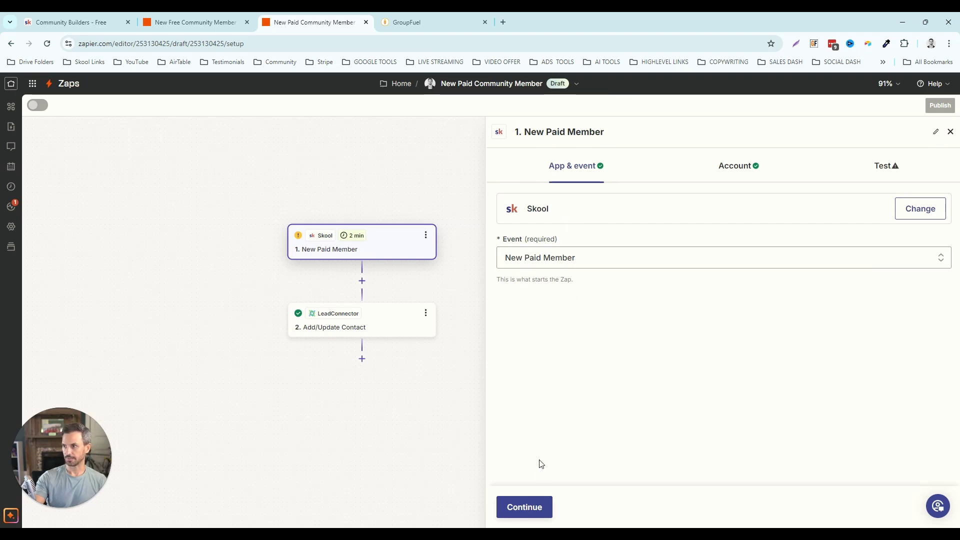
pyautogui.click(523, 506)
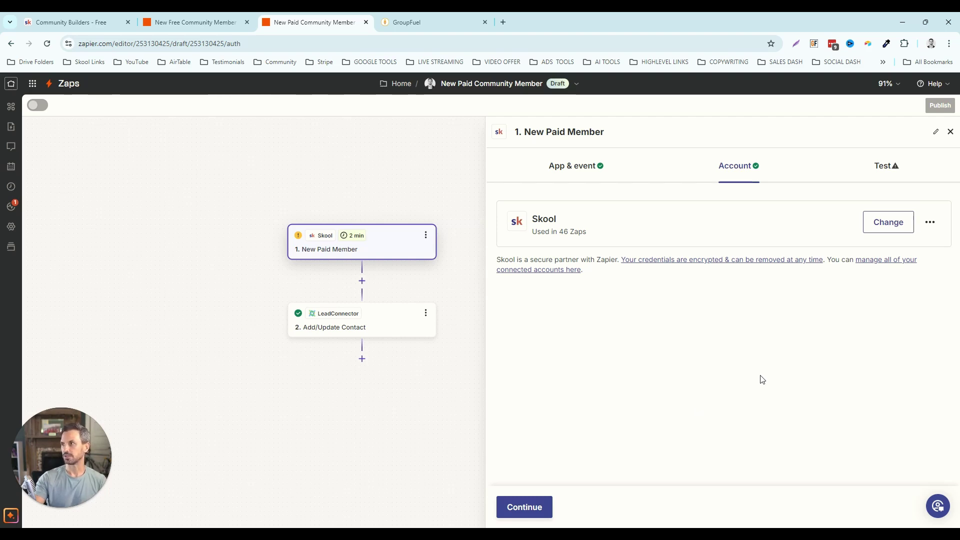
# - Start connecting a new Skool account for the trigger
pyautogui.click(887, 223)
pyautogui.click(713, 440)
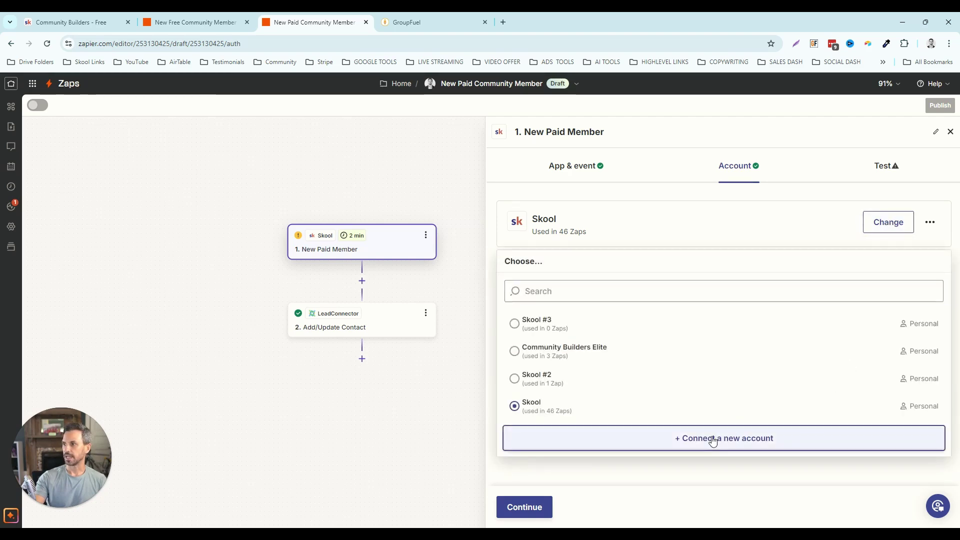
pyautogui.moveTo(355, 28); pyautogui.dragTo(707, 74)
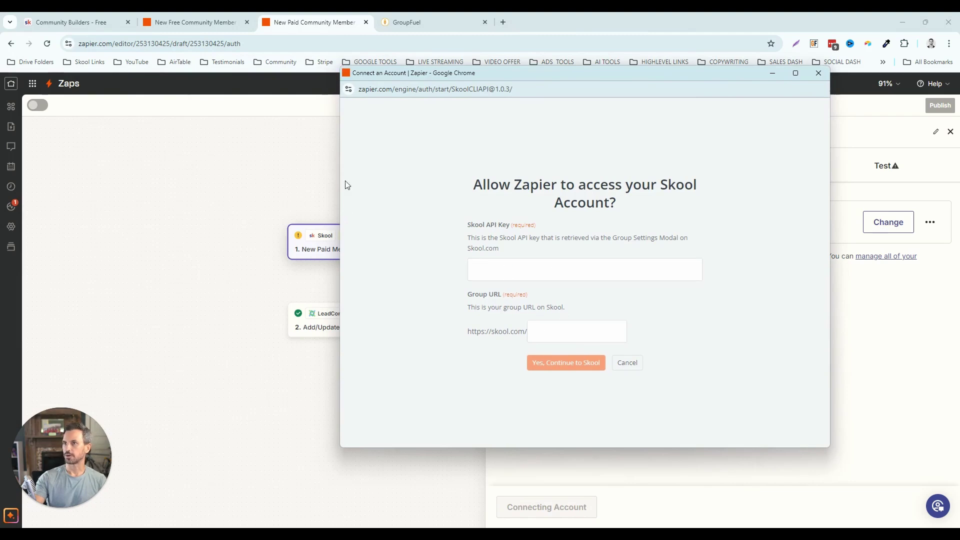
pyautogui.click(94, 24)
# - Switch to Community Builders - Elite and open its Zapier integration plugin settings
pyautogui.click(95, 24)
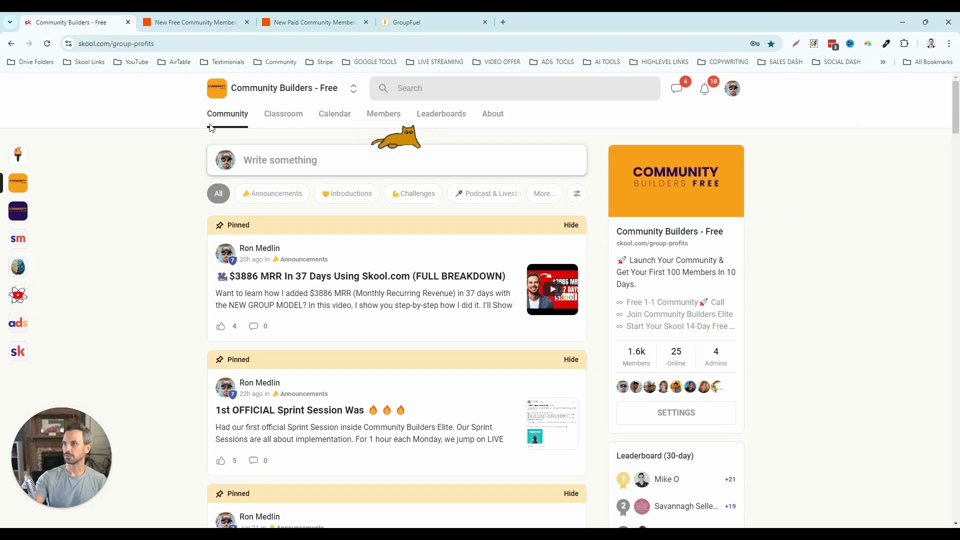
pyautogui.click(354, 89)
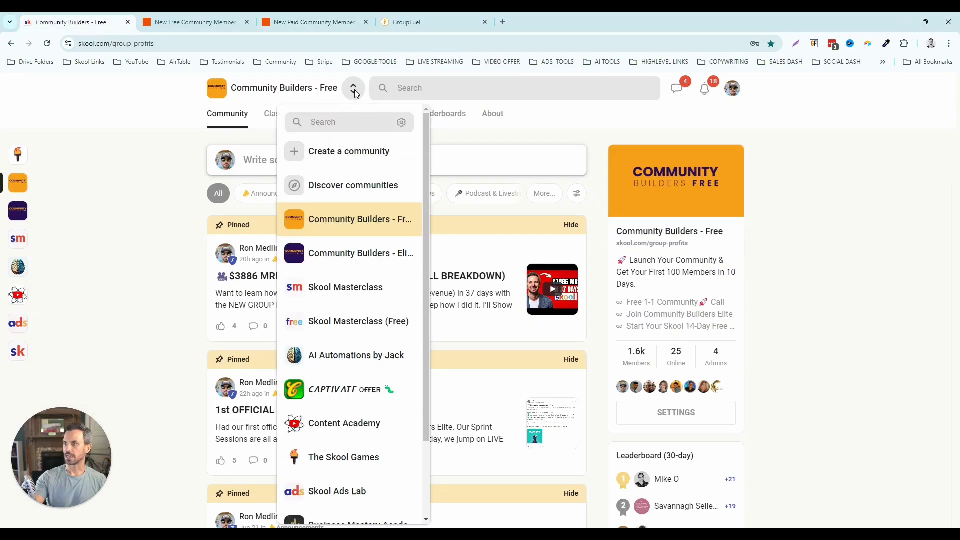
pyautogui.click(332, 256)
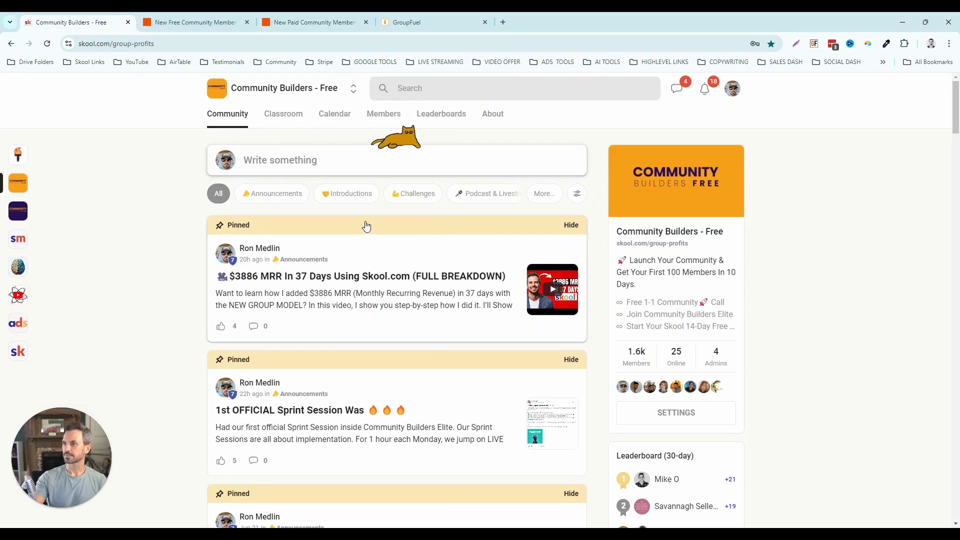
pyautogui.click(654, 412)
pyautogui.click(251, 361)
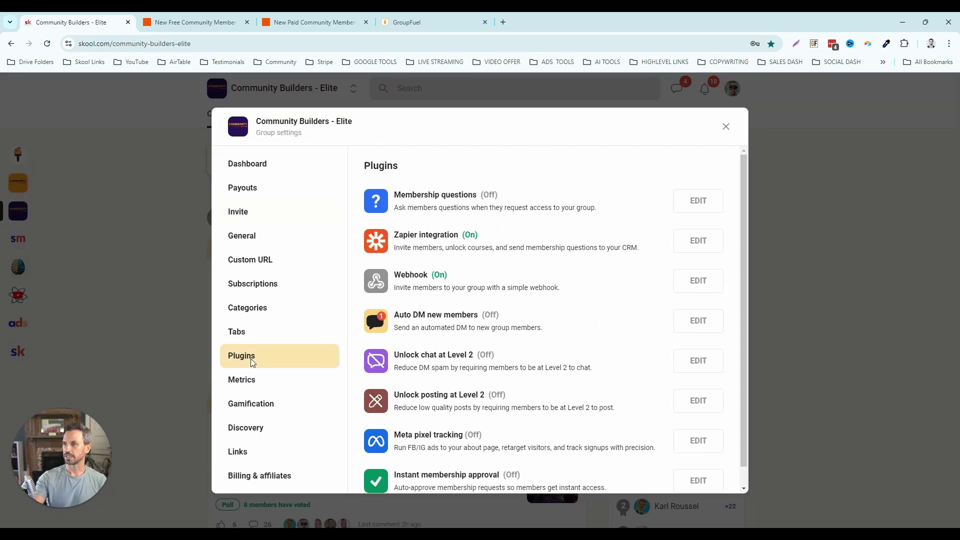
pyautogui.click(696, 245)
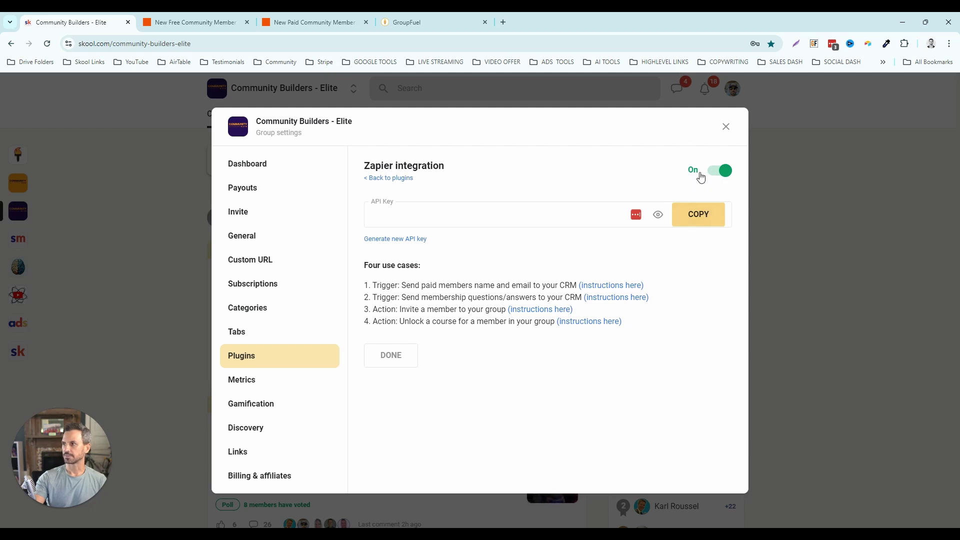
# - Copy the group's URL slug community-builders-elite from the address bar
pyautogui.moveTo(198, 45); pyautogui.dragTo(120, 44)
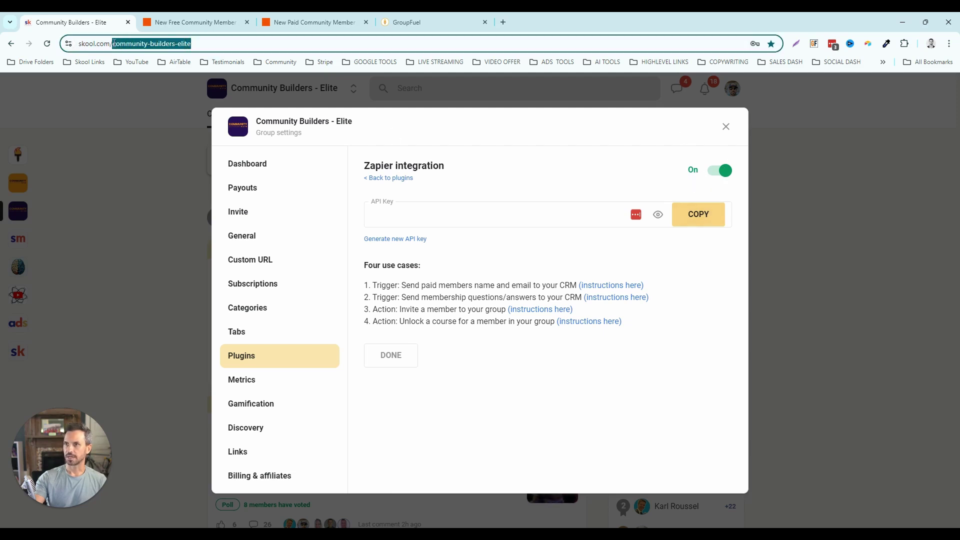
pyautogui.rightClick(166, 46)
pyautogui.click(204, 135)
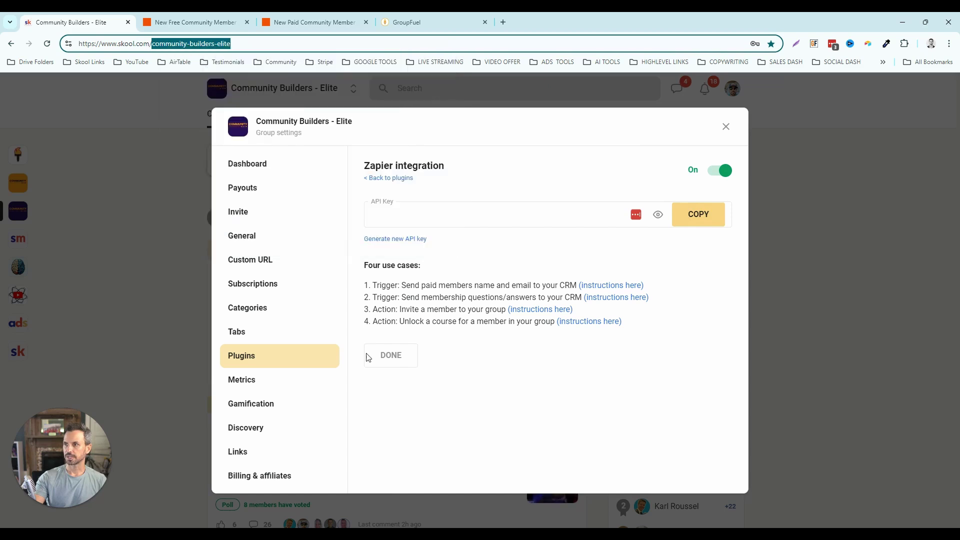
# - Paste community-builders-elite as the Group URL, connect the account, and test the trigger keeping Member C
pyautogui.moveTo(522, 528)
pyautogui.click(720, 487)
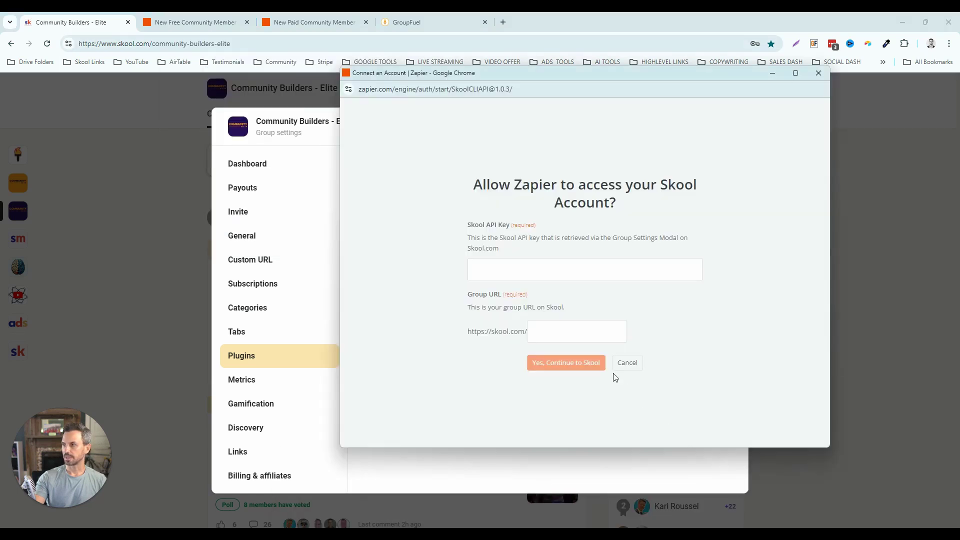
pyautogui.hotkey('ctrl', 'v')
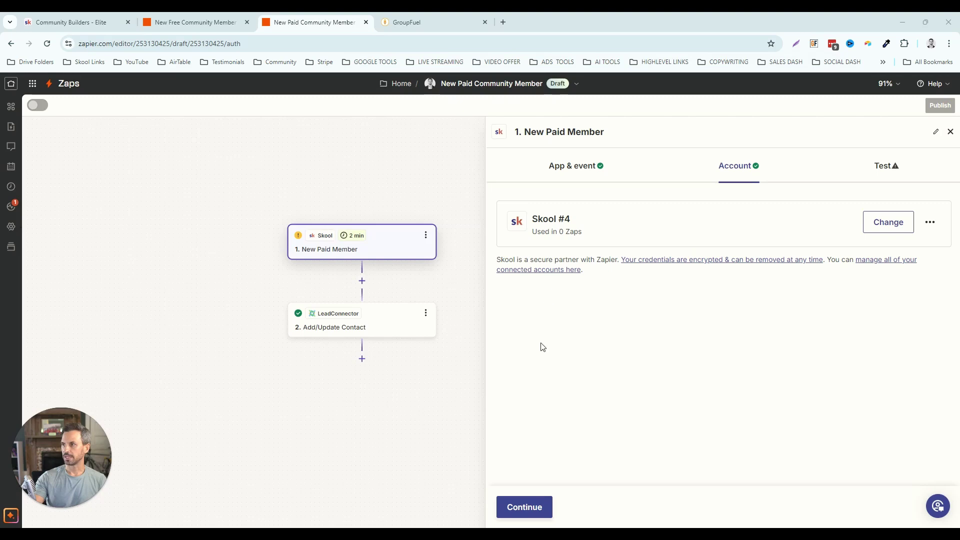
pyautogui.click(522, 507)
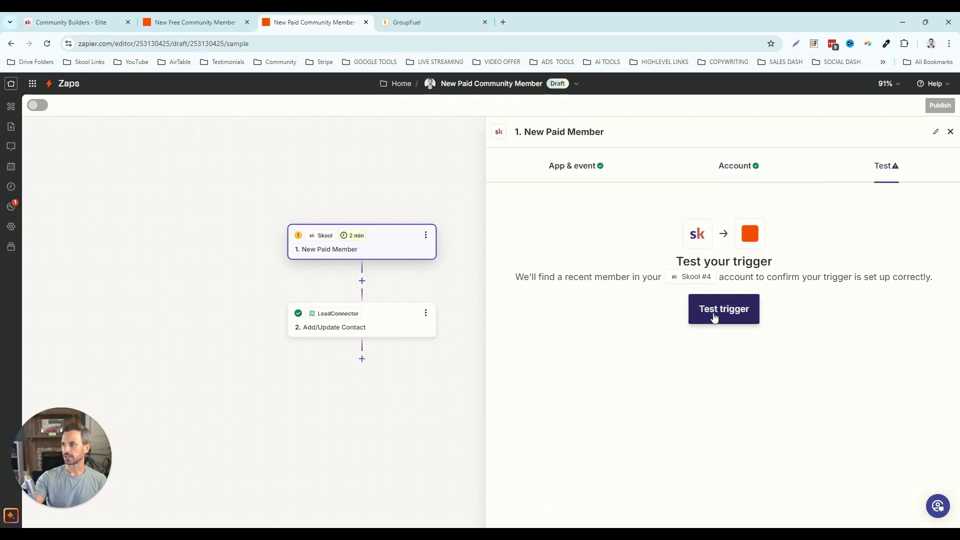
pyautogui.click(730, 315)
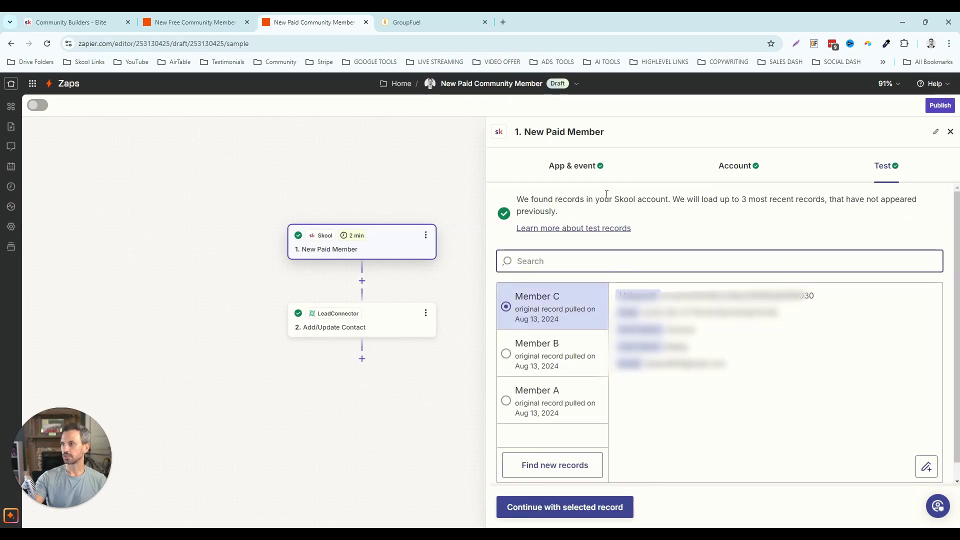
pyautogui.click(570, 507)
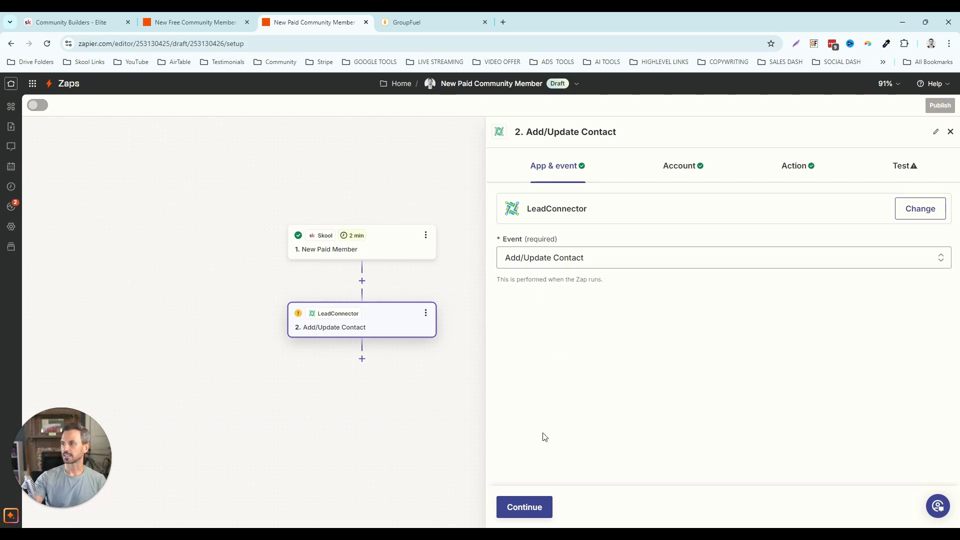
# - Clear the Phone Number mapping and remap Email to a different trigger value
pyautogui.click(537, 509)
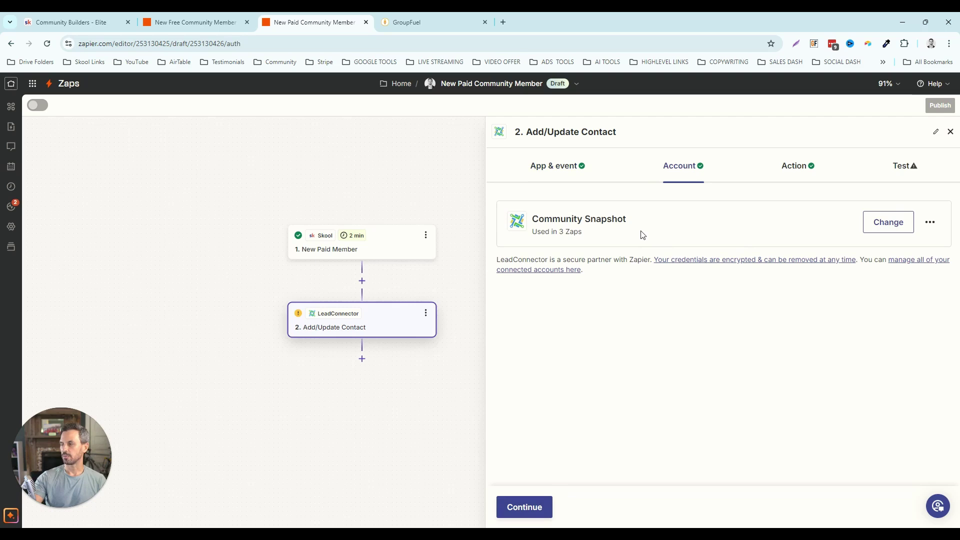
pyautogui.click(538, 508)
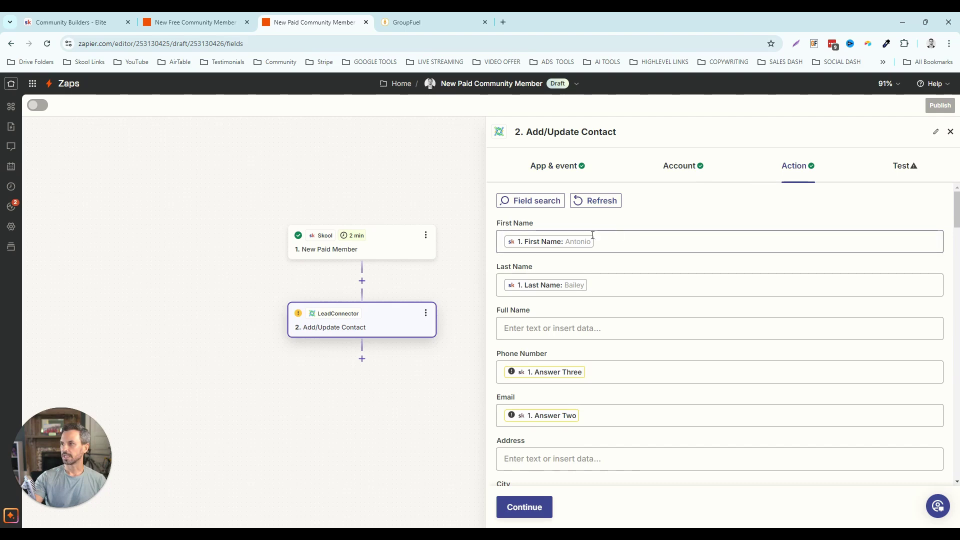
pyautogui.moveTo(355, 238)
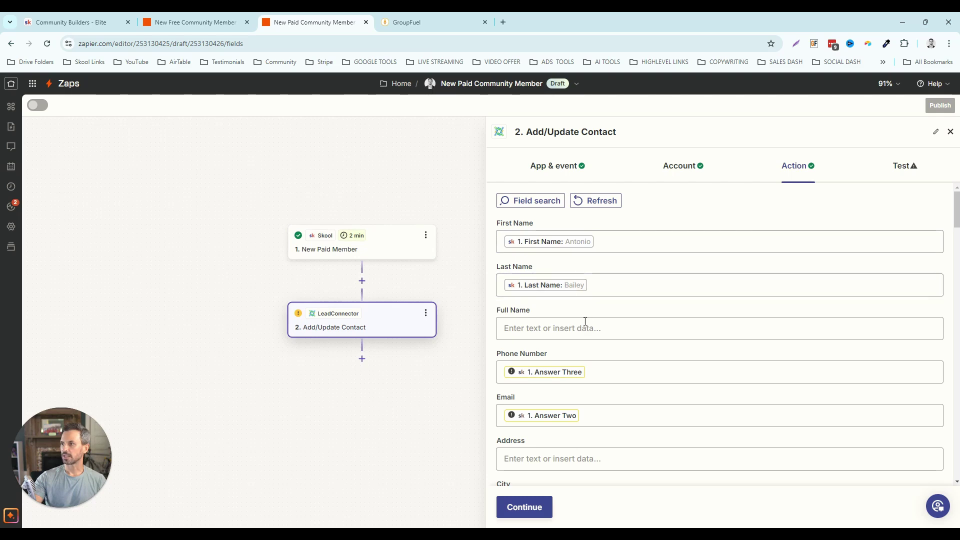
pyautogui.scroll(-1, 584, 326)
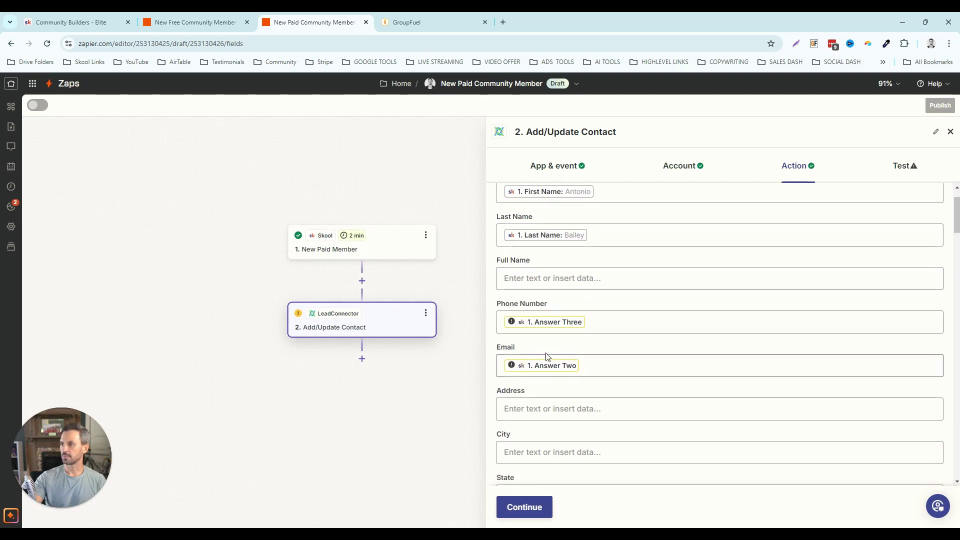
pyautogui.click(607, 325)
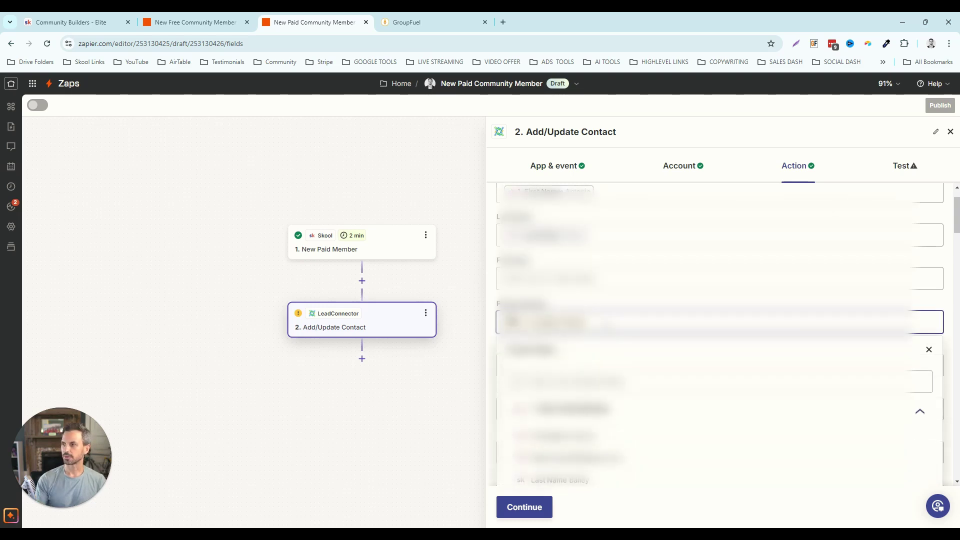
pyautogui.press('BackSpace')
pyautogui.click(601, 306)
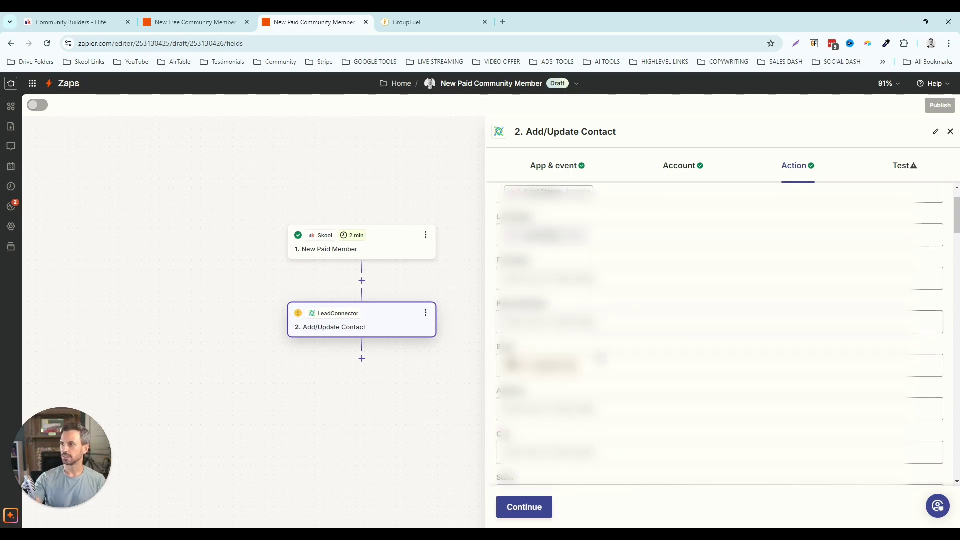
pyautogui.click(600, 362)
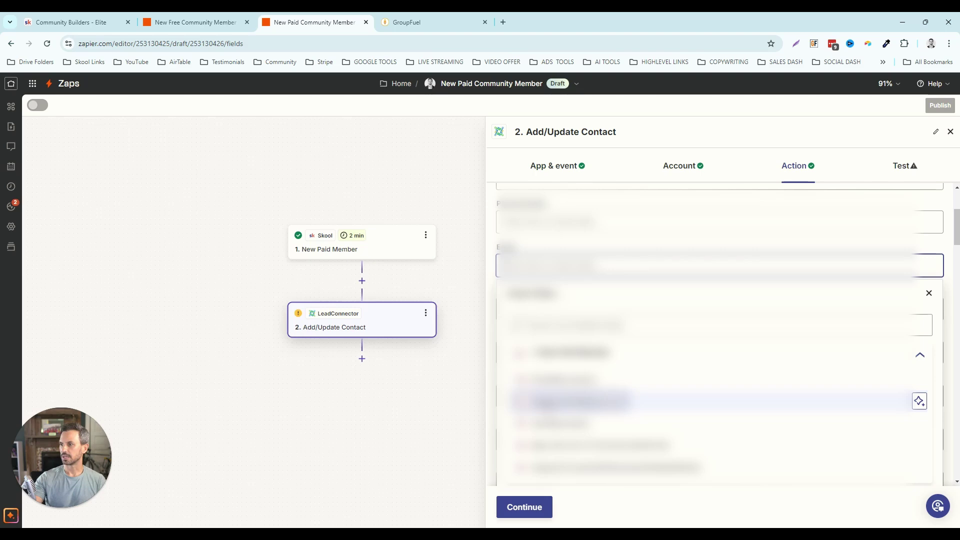
pyautogui.click(580, 401)
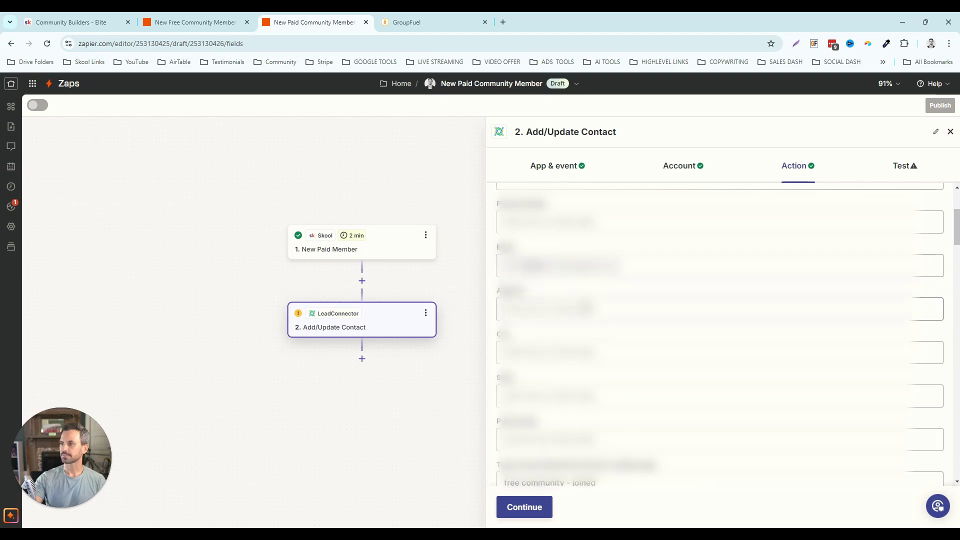
# - Change the contact tag from 'free' to 'paid community - joined'
pyautogui.scroll(-5, 605, 323)
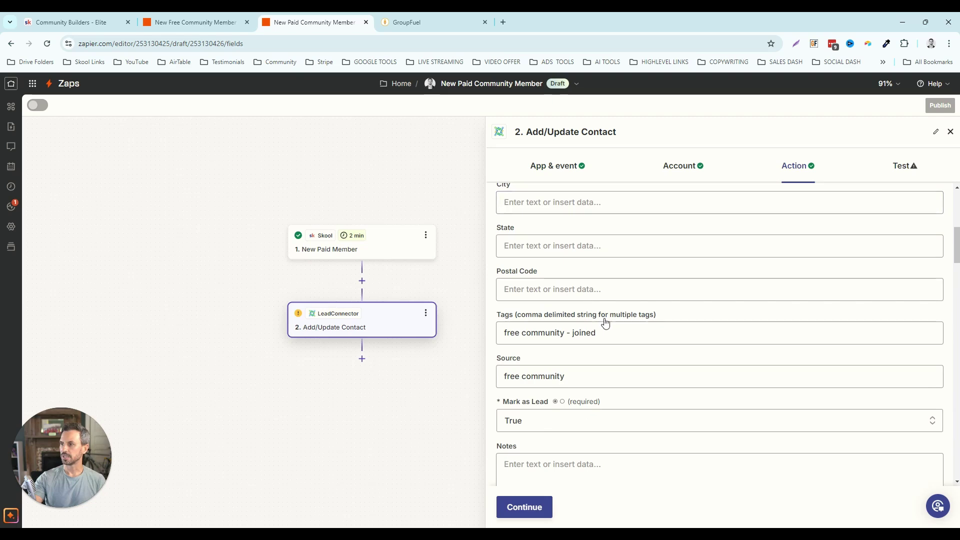
pyautogui.scroll(-1, 605, 323)
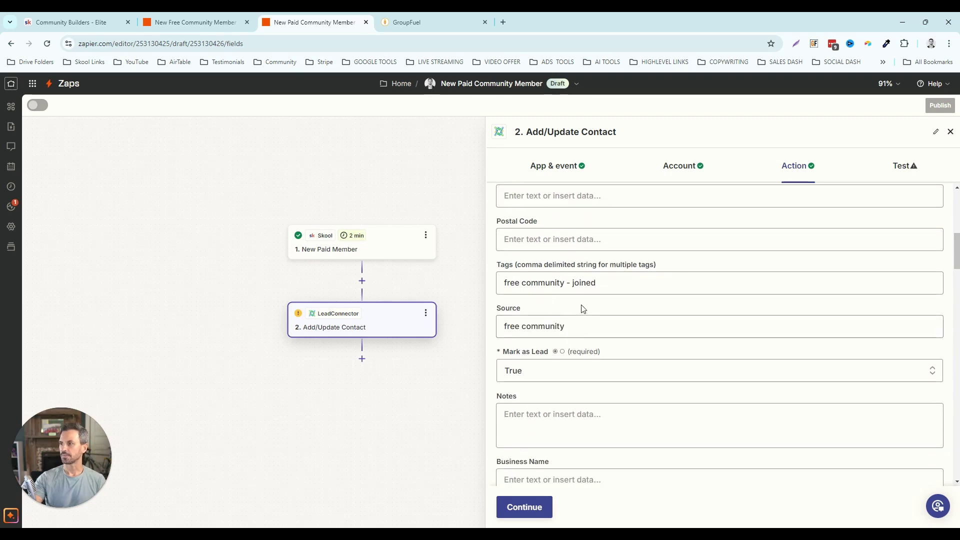
pyautogui.doubleClick(519, 283)
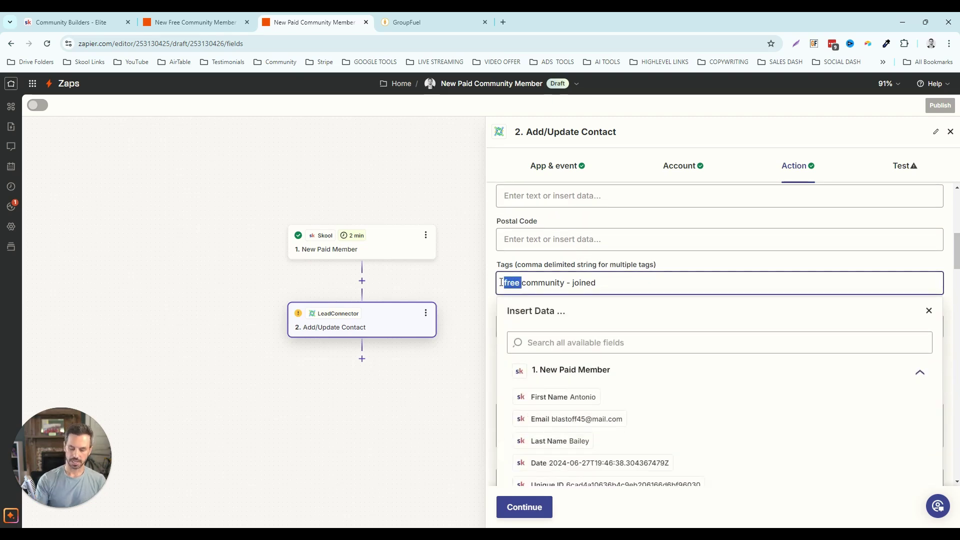
pyautogui.write('paid')
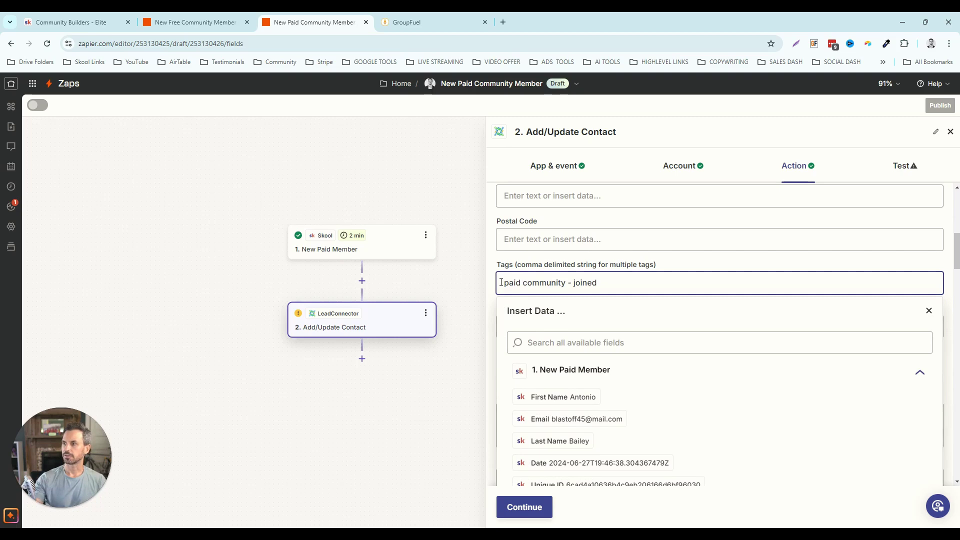
pyautogui.click(567, 260)
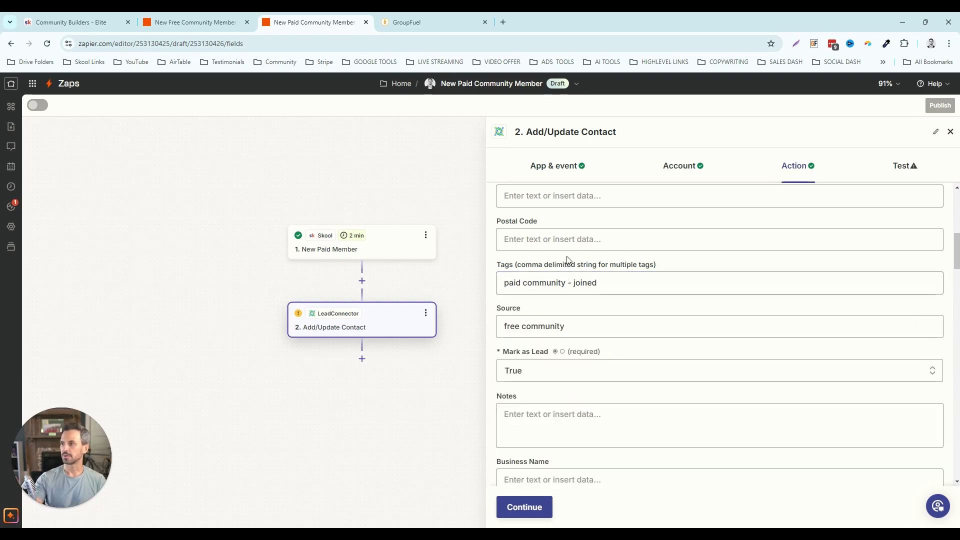
pyautogui.click(402, 25)
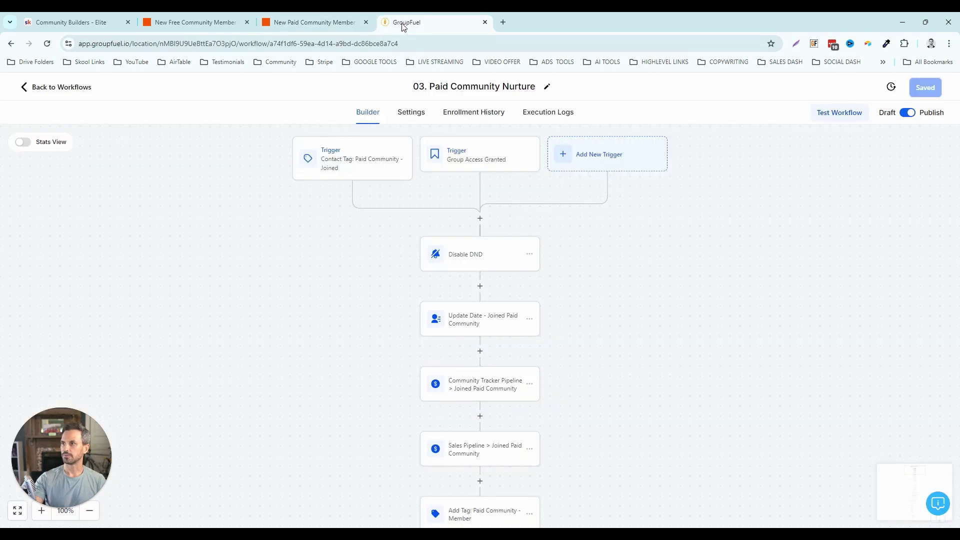
# - Open 03. Paid Community Nurture and confirm its trigger listens for 'paid community - joined'
pyautogui.click(74, 93)
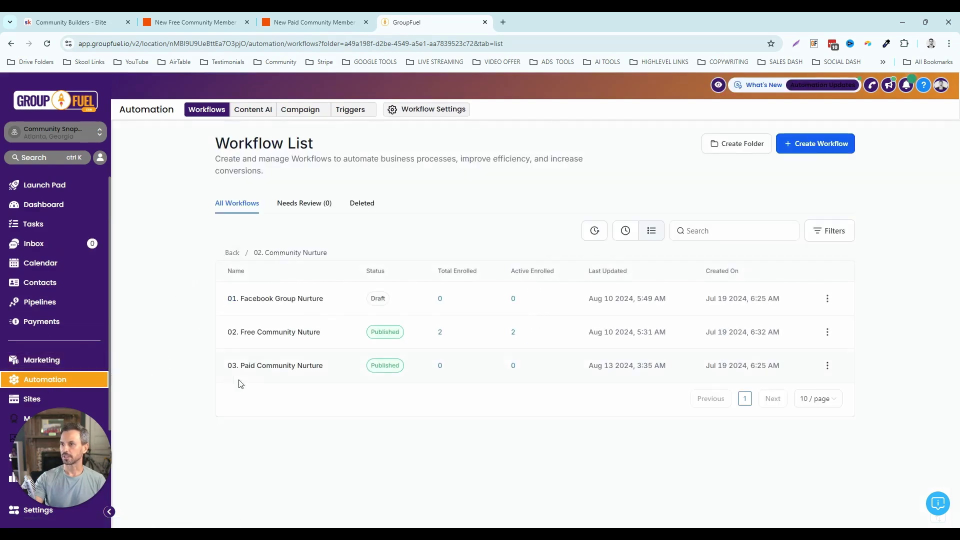
pyautogui.click(294, 371)
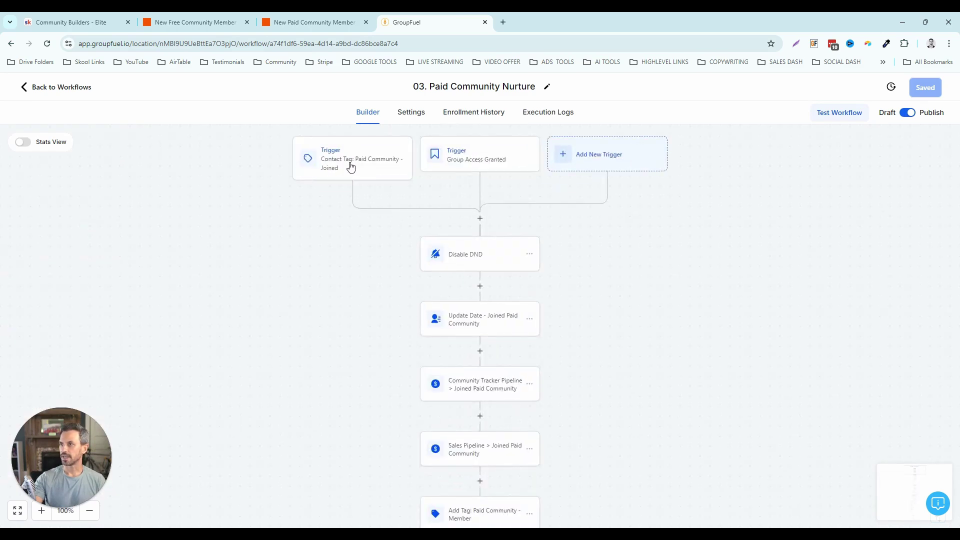
pyautogui.click(351, 167)
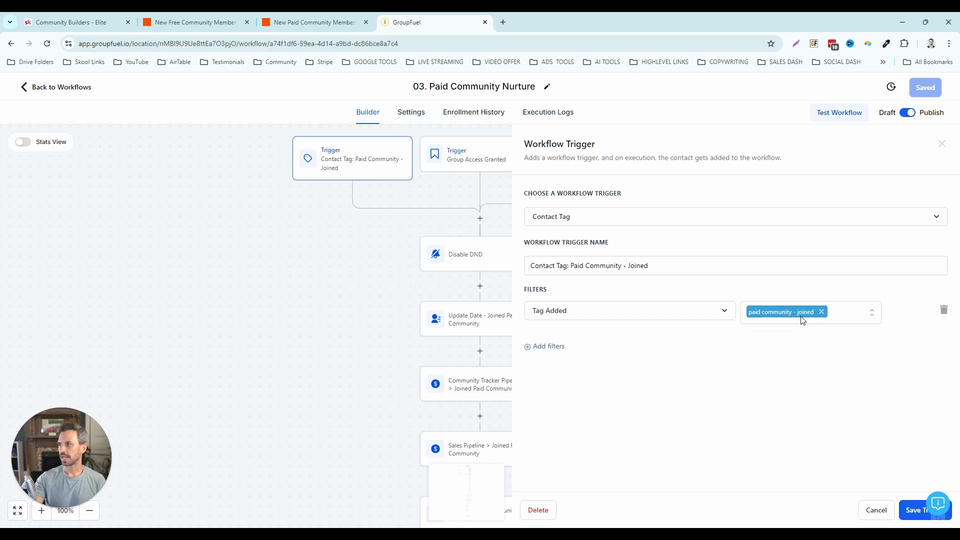
pyautogui.click(292, 23)
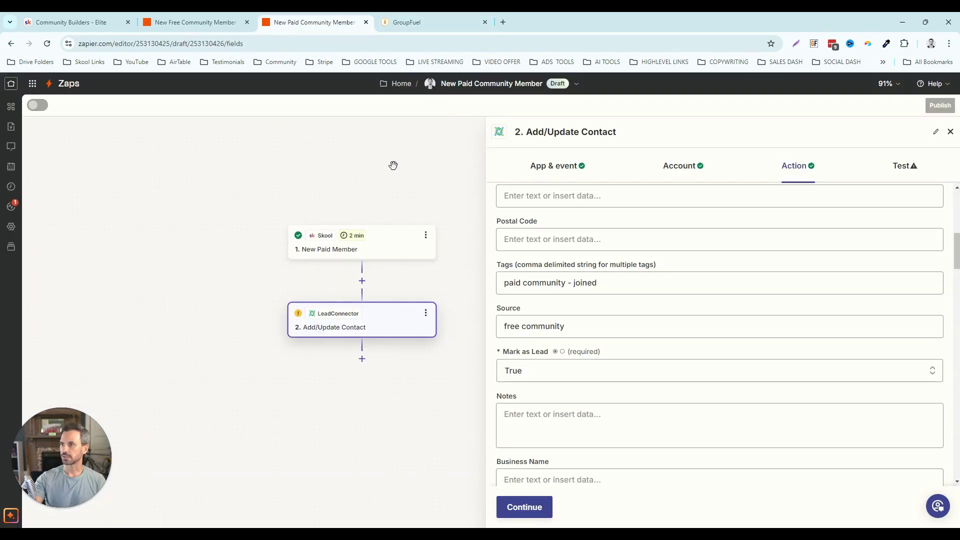
# - Change the Source value from 'free' to 'paid'
pyautogui.click(575, 283)
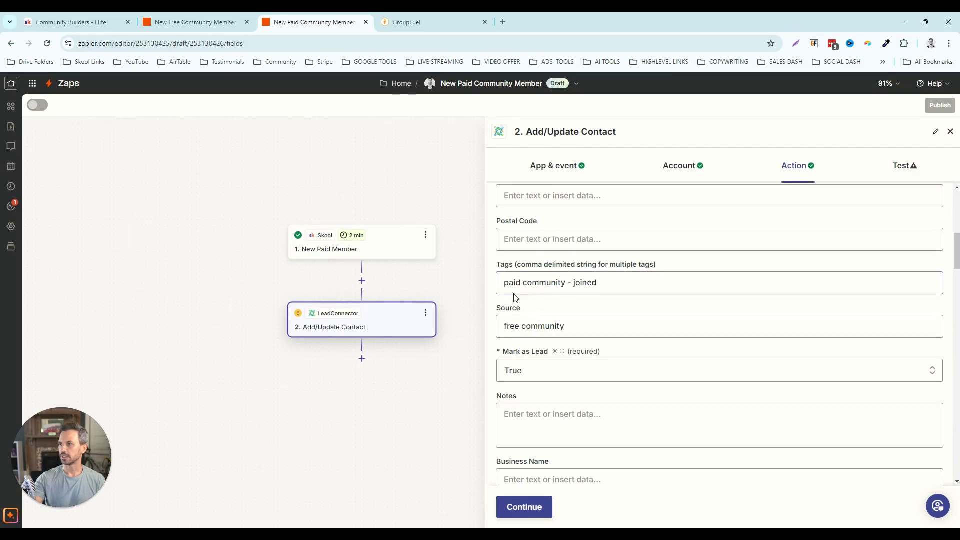
pyautogui.doubleClick(521, 326)
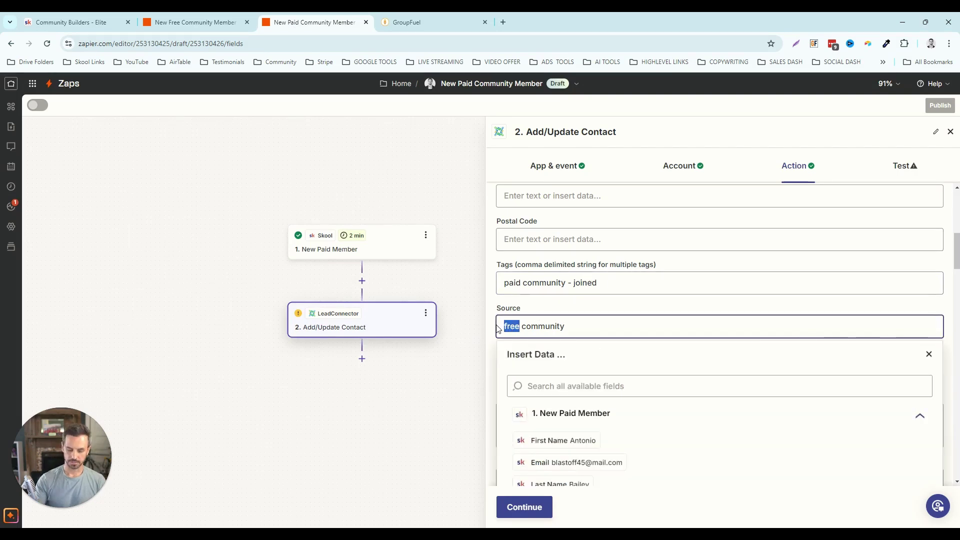
pyautogui.write('paid')
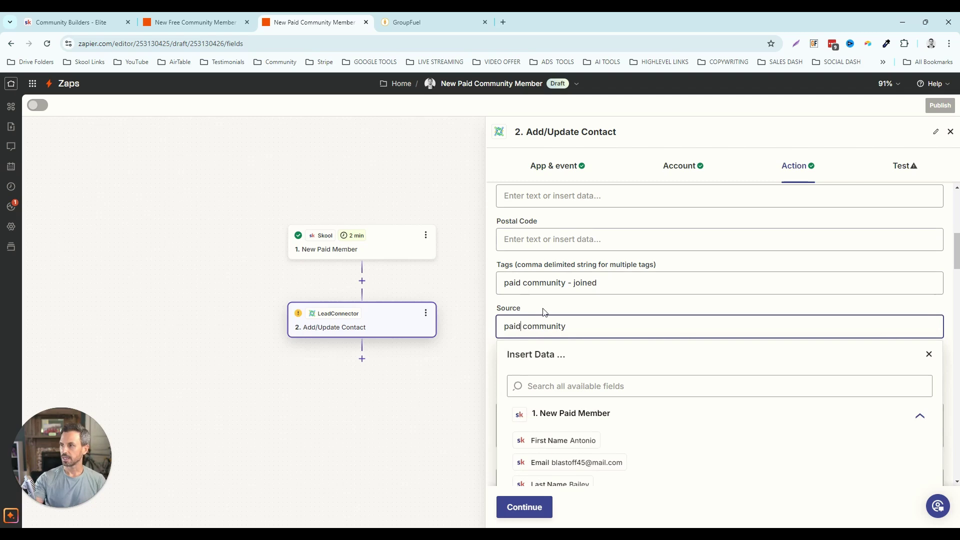
pyautogui.click(545, 311)
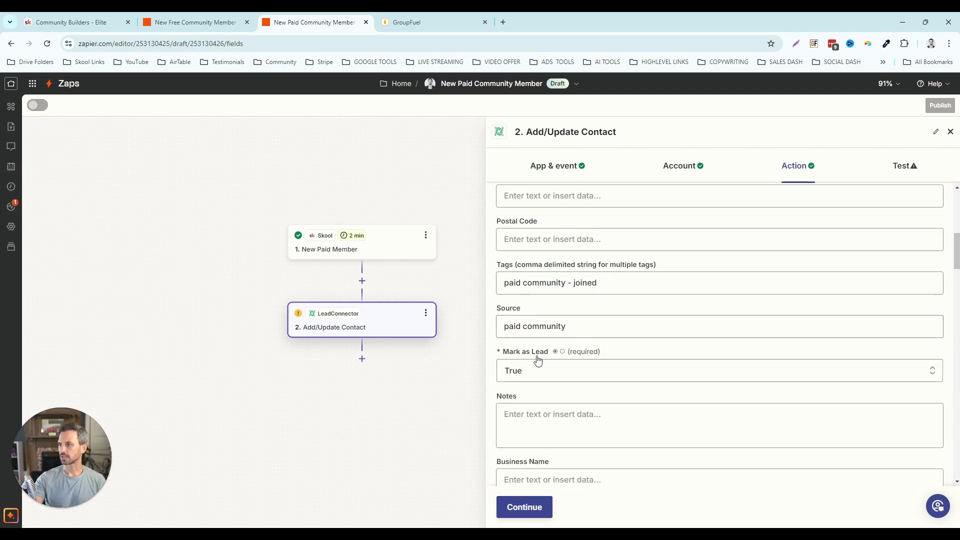
pyautogui.scroll(-1, 539, 375)
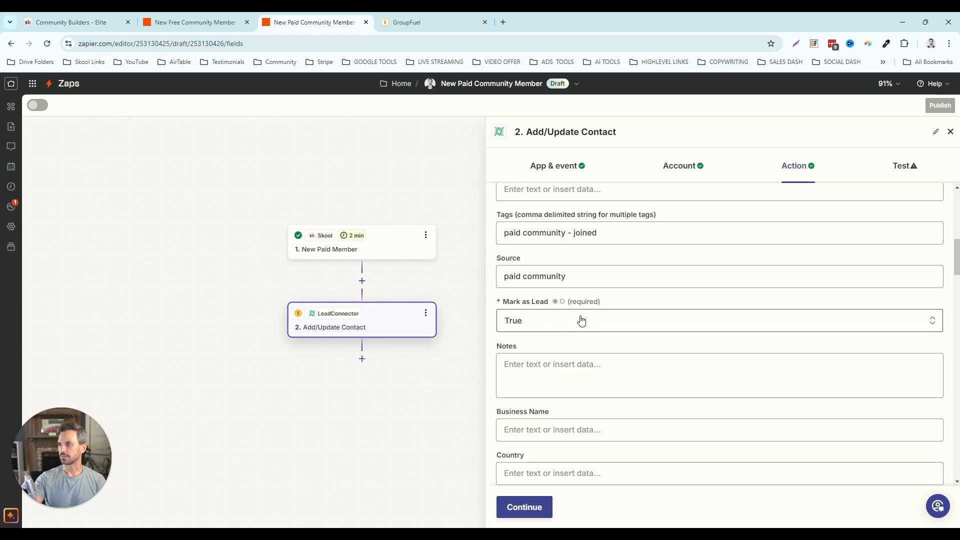
pyautogui.scroll(-2, 581, 320)
# - Clear the old date mapping and map the Skool trigger's Date into Date - Joined Paid Community
pyautogui.click(695, 415)
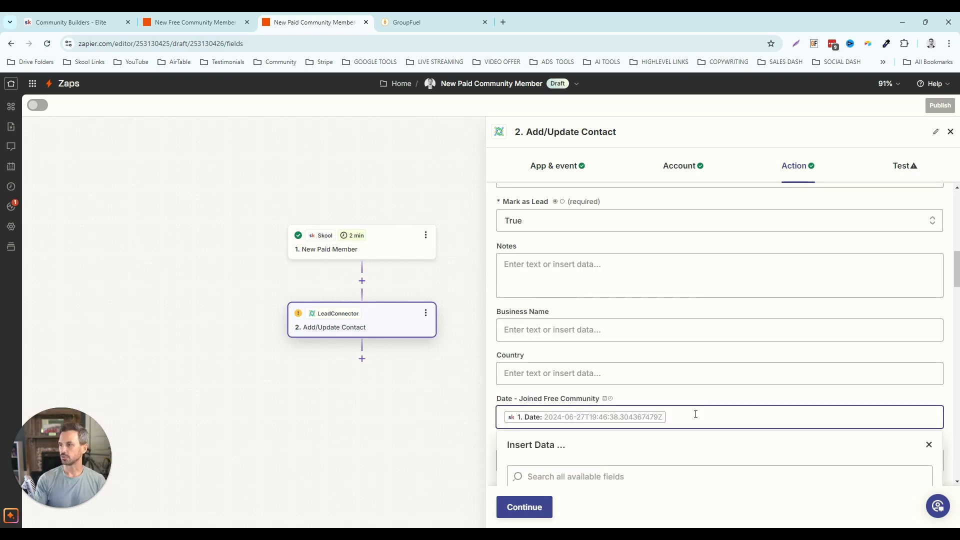
pyautogui.press('BackSpace')
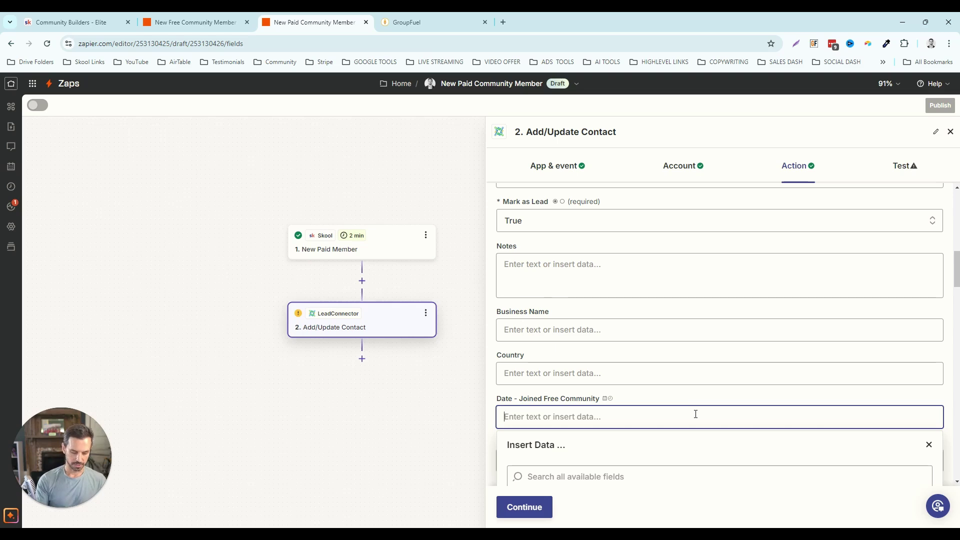
pyautogui.hotkey('ctrl', 'f')
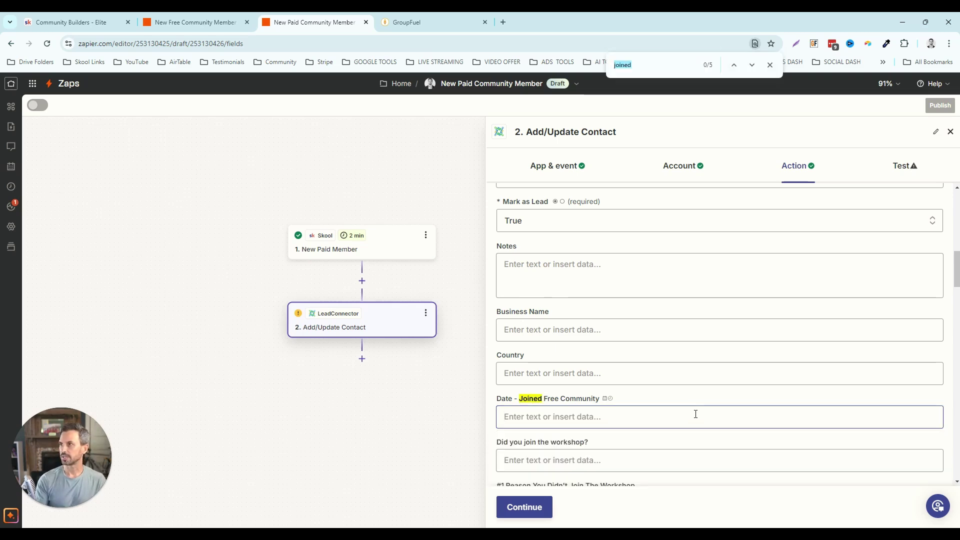
pyautogui.click(752, 65)
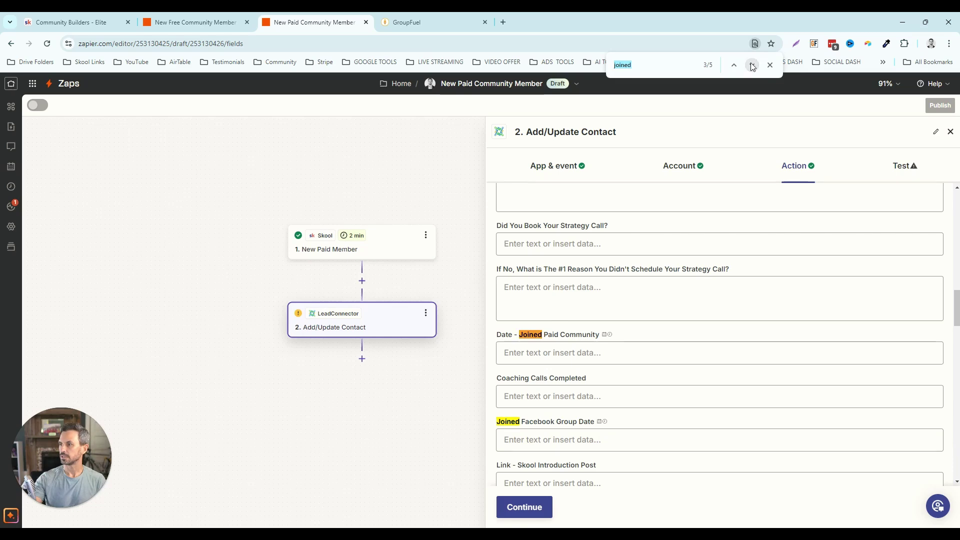
pyautogui.click(553, 352)
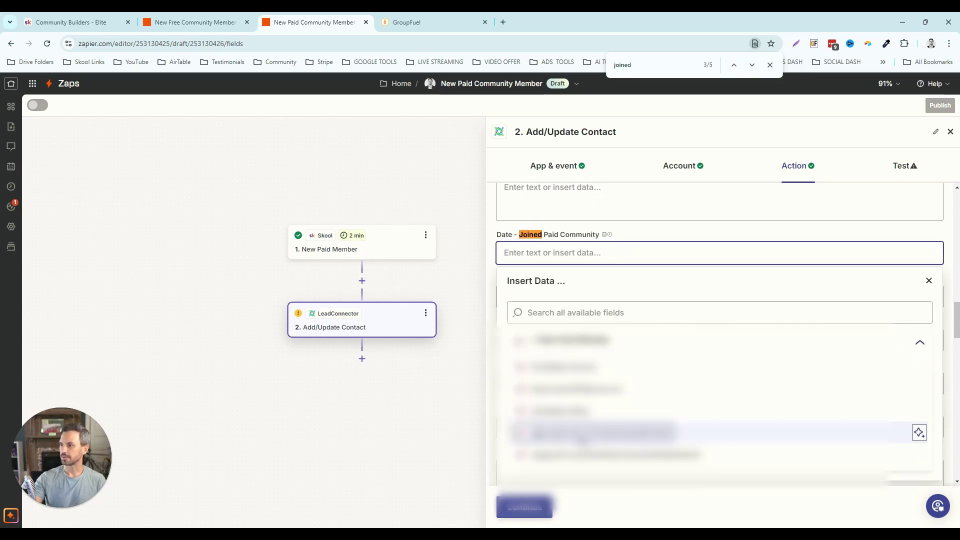
pyautogui.click(582, 434)
pyautogui.click(496, 311)
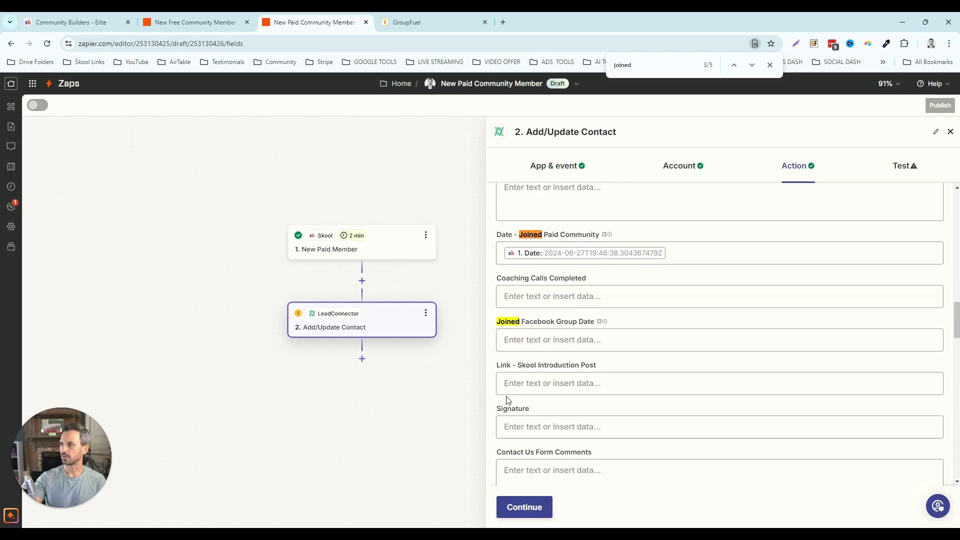
# - Send a test contact to LeadConnector, then close GroupFuel's trigger settings
pyautogui.click(527, 510)
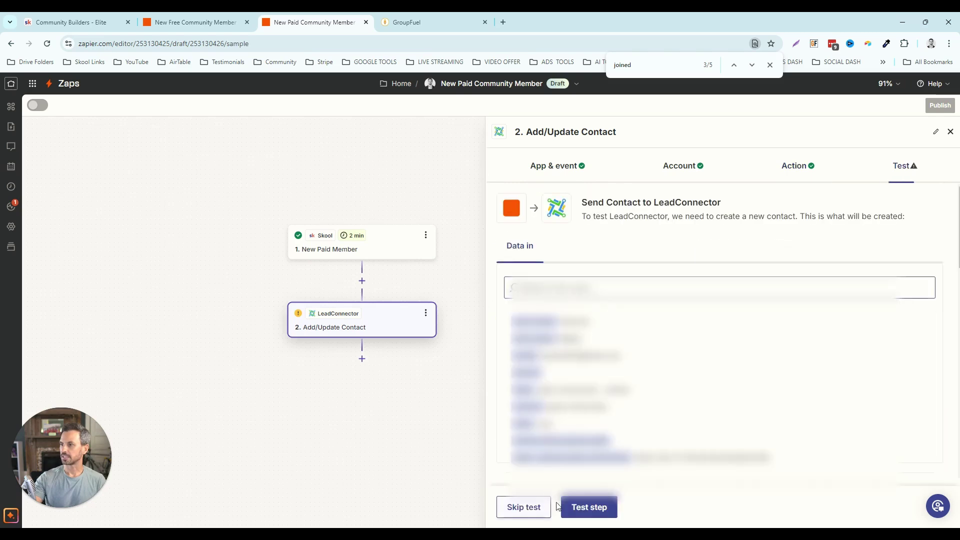
pyautogui.click(586, 508)
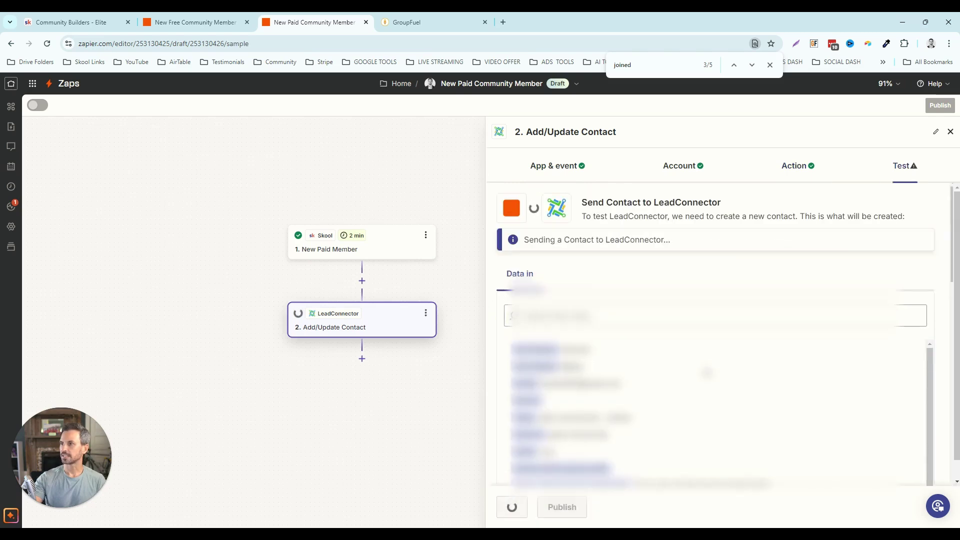
pyautogui.hotkey('ctrl', 'Tab')
pyautogui.click(870, 506)
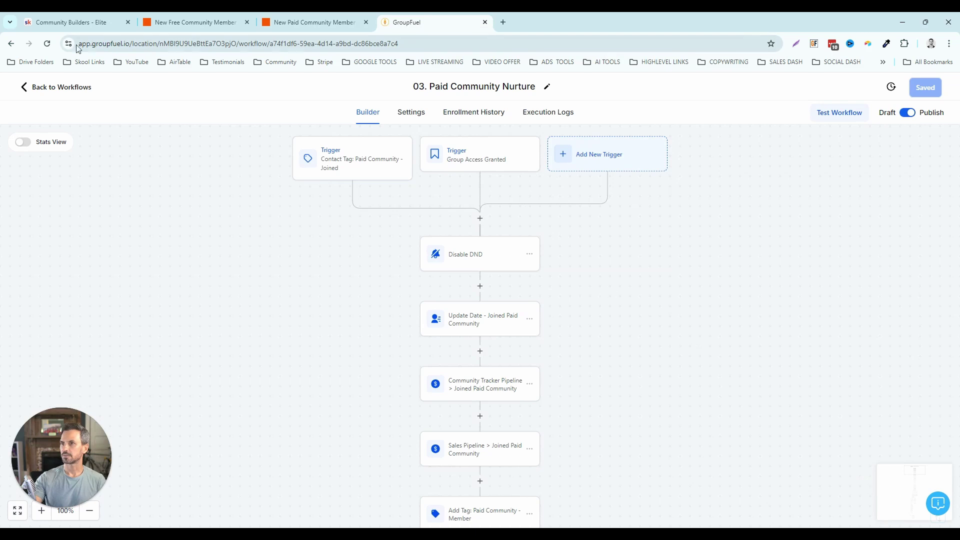
# - Remove the waiting test contact via Enrollment History, then return to the Builder and the zap
pyautogui.click(47, 45)
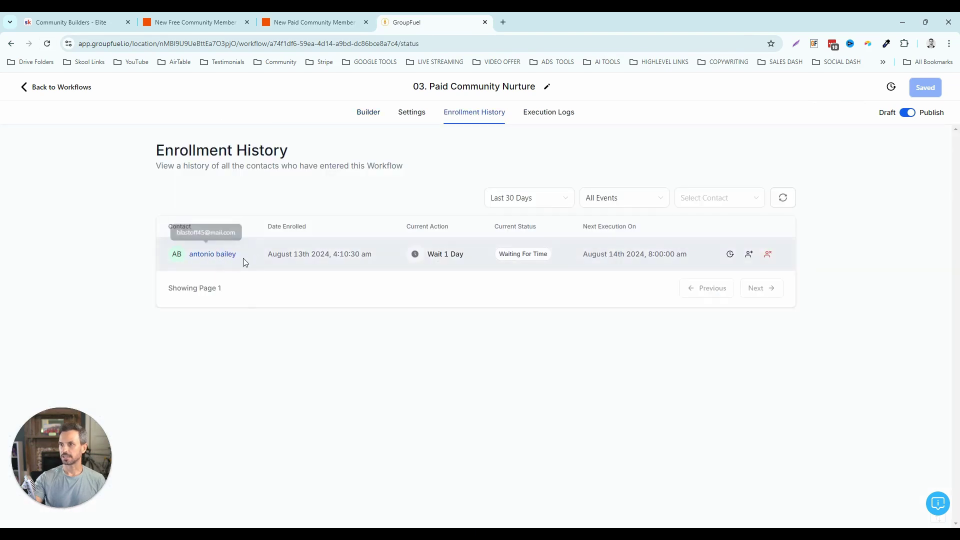
pyautogui.click(769, 255)
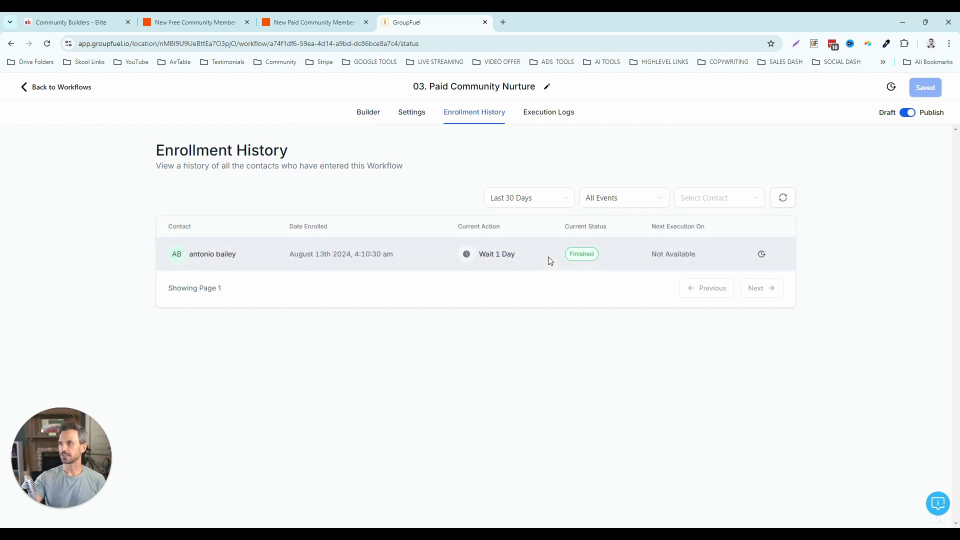
pyautogui.click(368, 112)
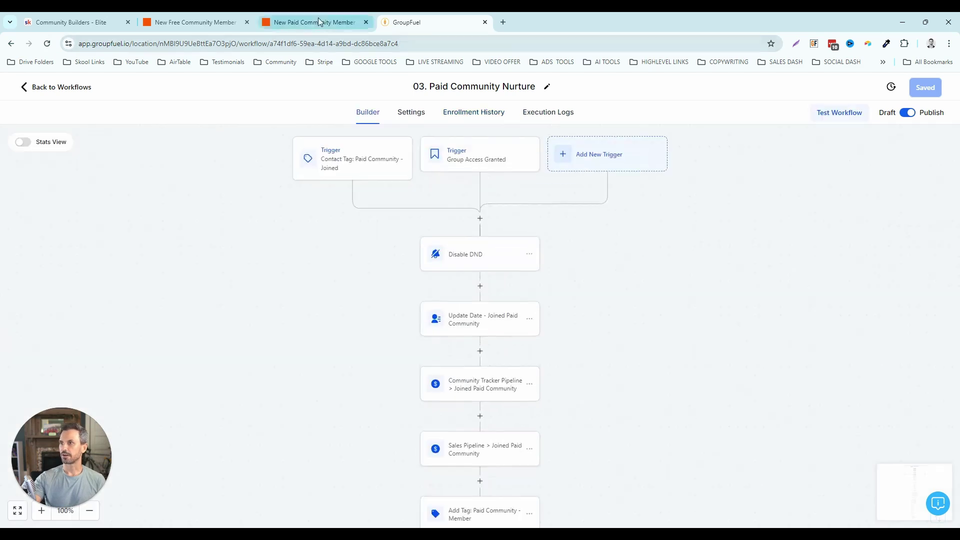
pyautogui.click(319, 22)
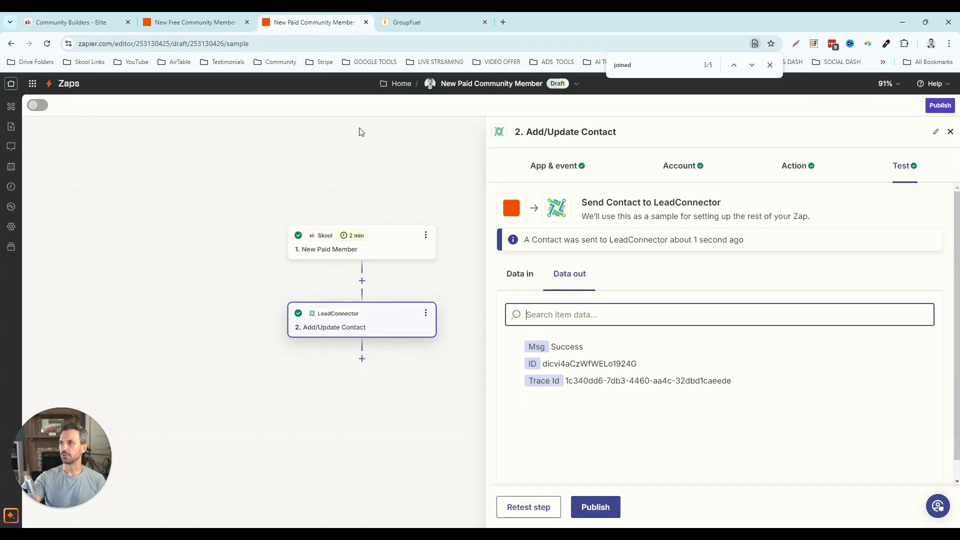
# - Publish the New Paid Community Member zap and move to the new Untitled Zap
pyautogui.click(605, 510)
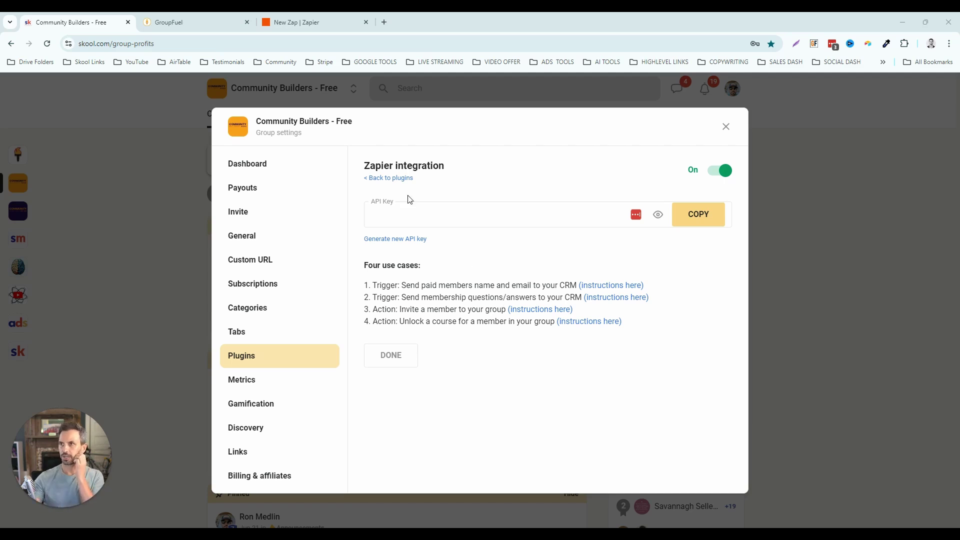
pyautogui.click(314, 23)
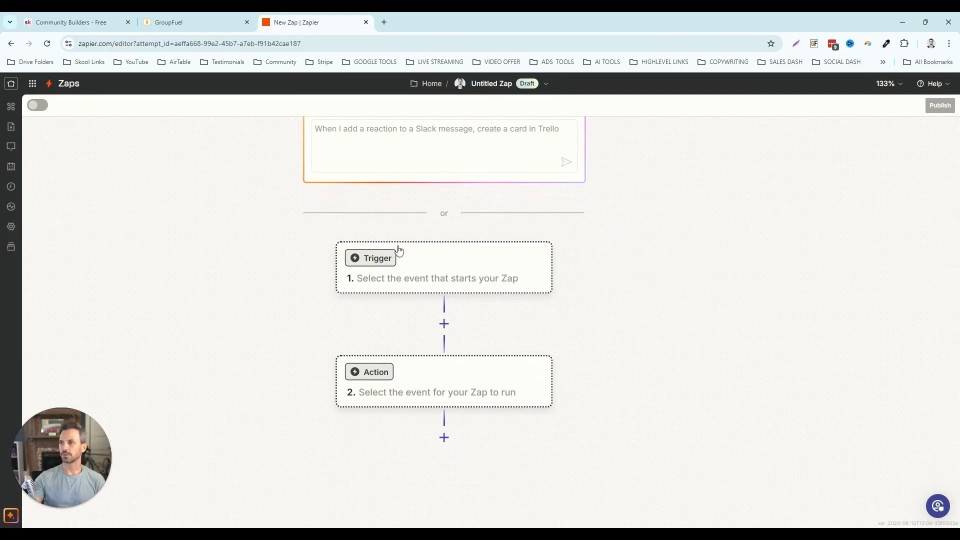
# - Set the trigger to Webhooks by Zapier with the Catch Hook event, replacing LeadConnector
pyautogui.click(426, 275)
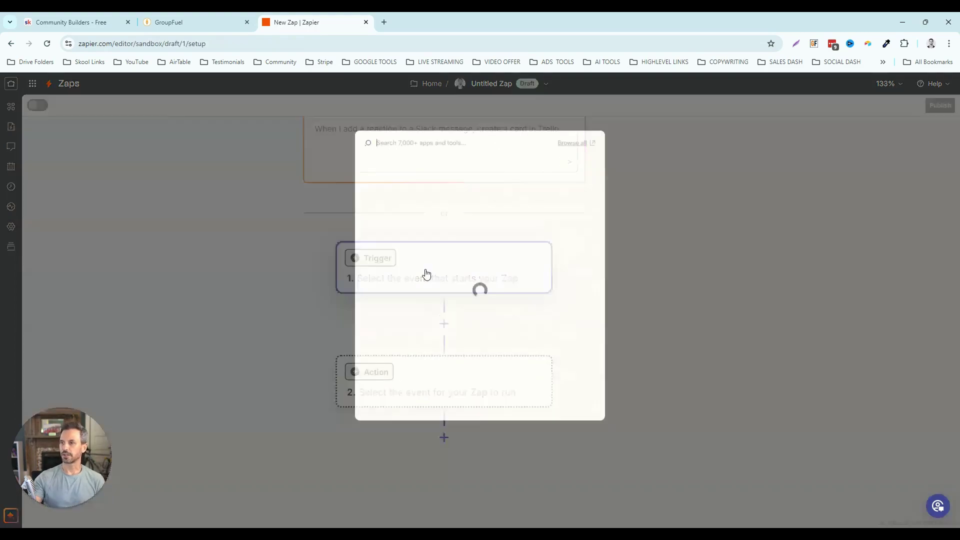
pyautogui.write('lead')
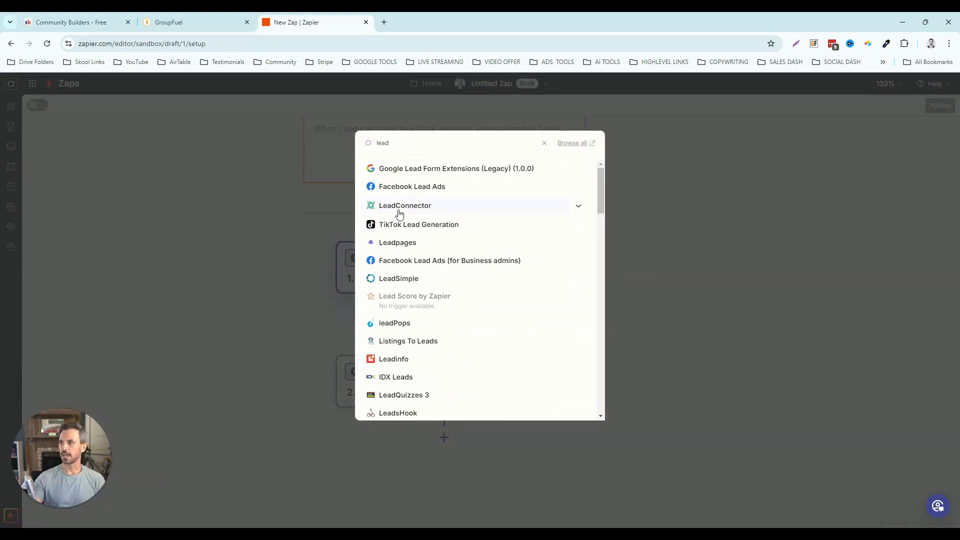
pyautogui.click(399, 205)
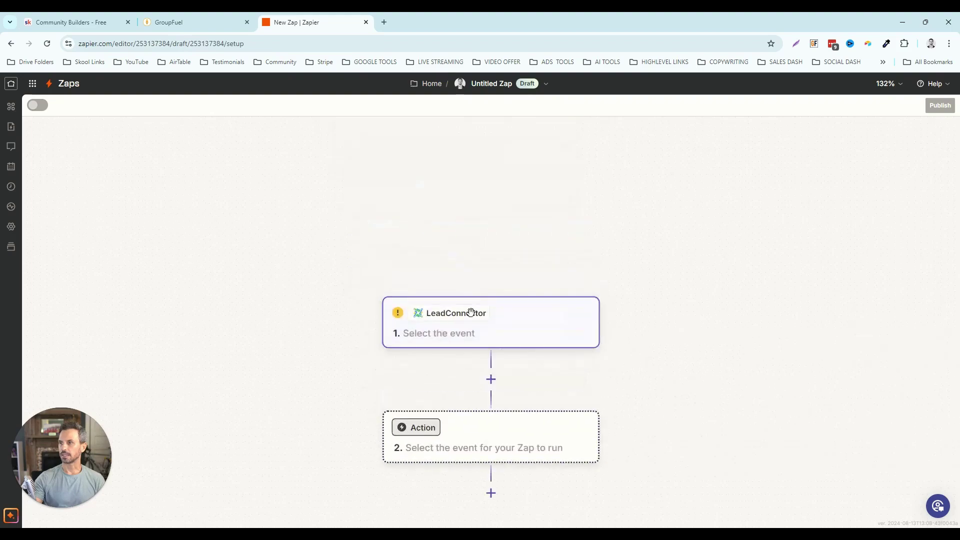
pyautogui.click(541, 258)
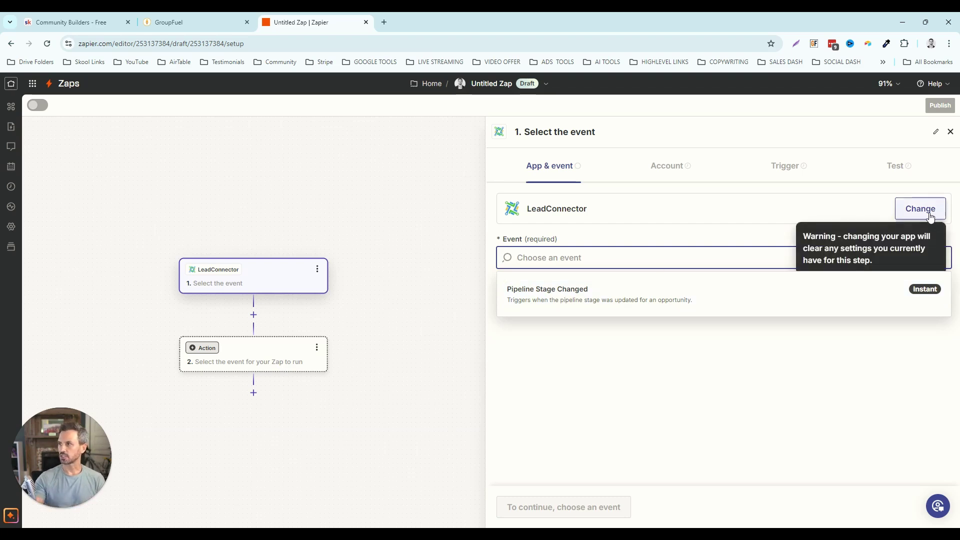
pyautogui.click(900, 210)
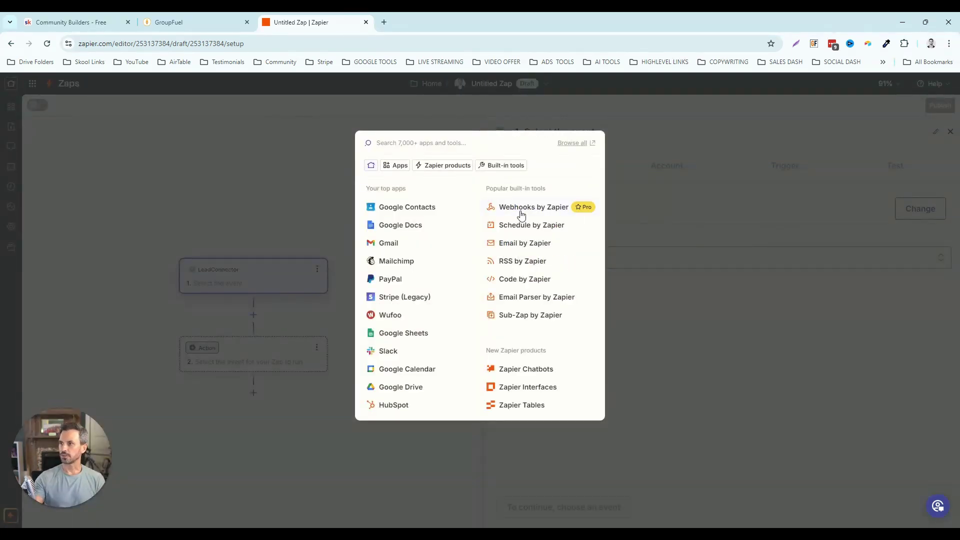
pyautogui.click(521, 215)
pyautogui.click(541, 258)
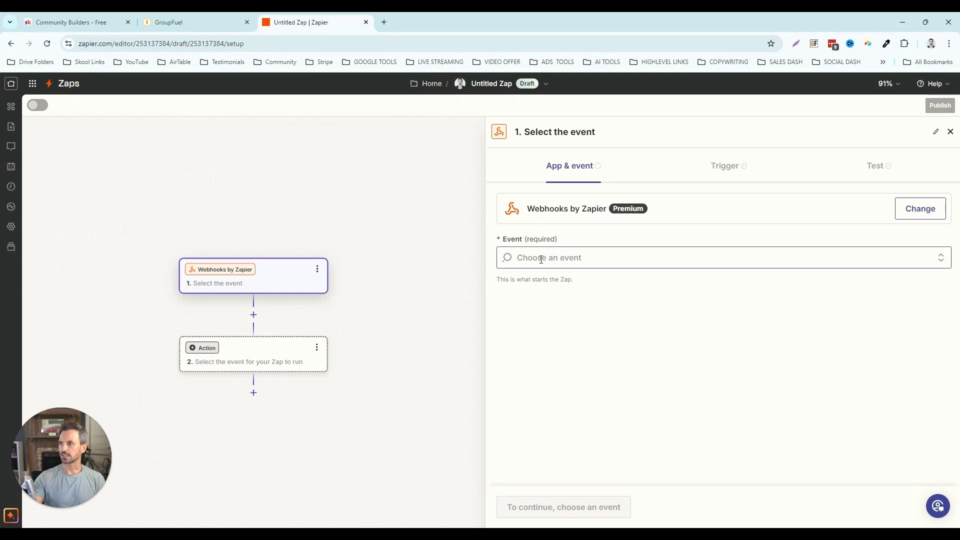
pyautogui.click(535, 295)
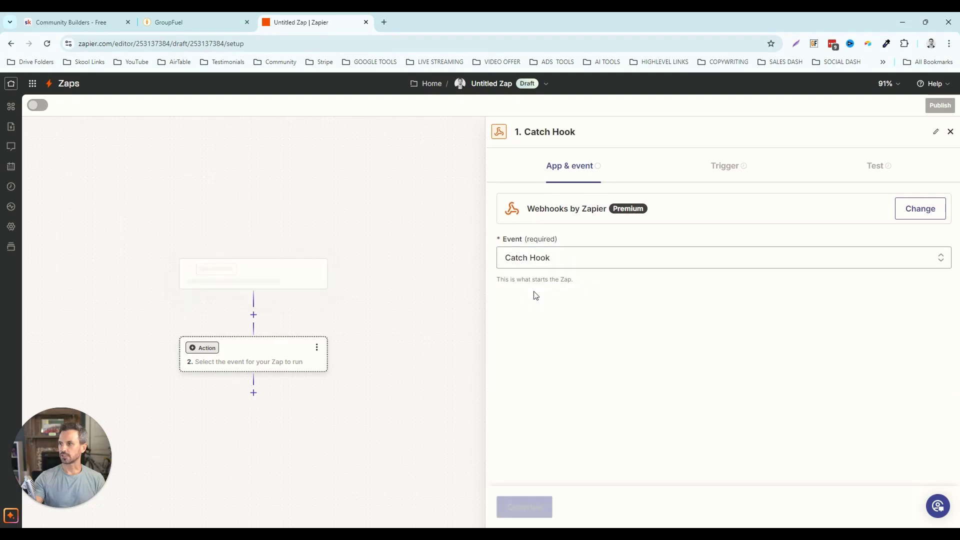
# - Advance to the trigger test and copy the Catch Hook webhook URL
pyautogui.click(550, 503)
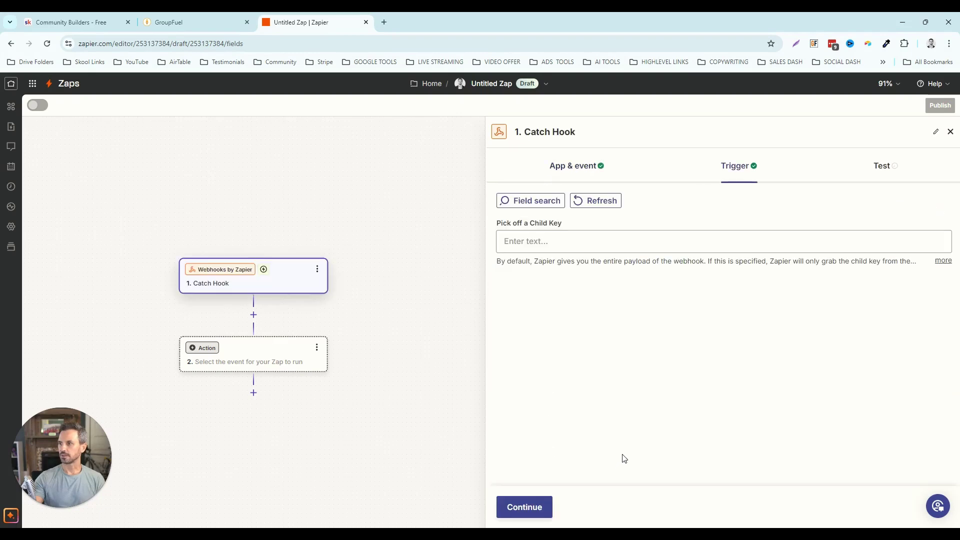
pyautogui.click(538, 507)
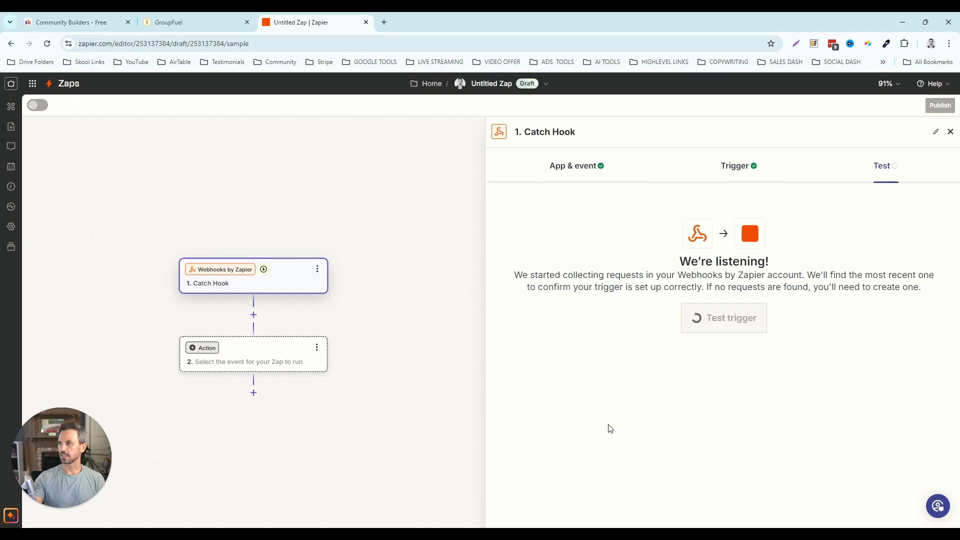
pyautogui.click(913, 255)
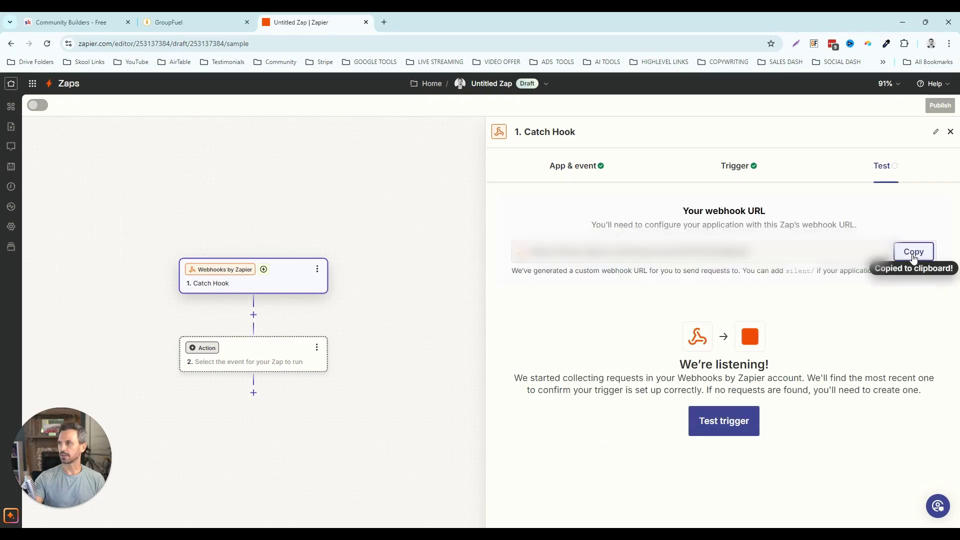
# - In GroupFuel Automation, open 00. New Lead and the New Contact >> Invite To Skool workflow
pyautogui.click(191, 23)
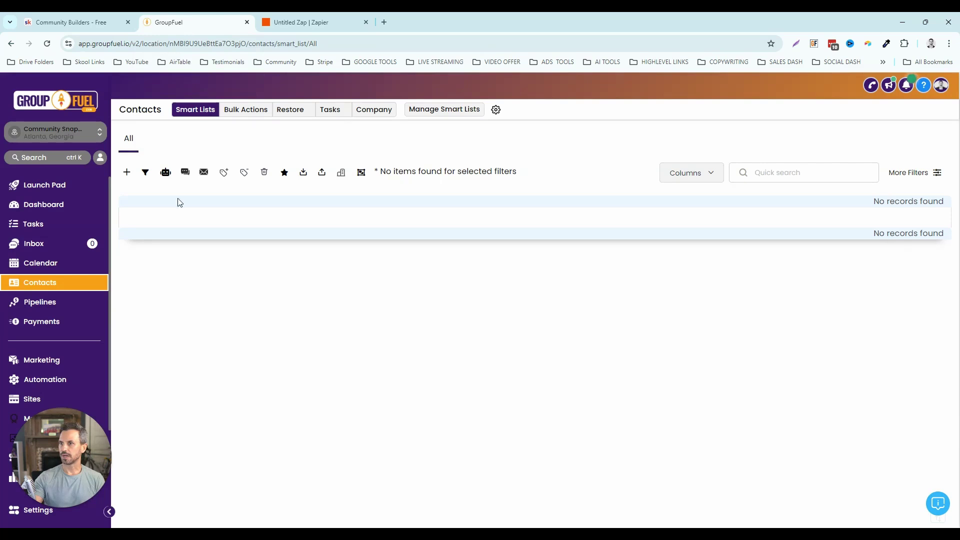
pyautogui.click(50, 380)
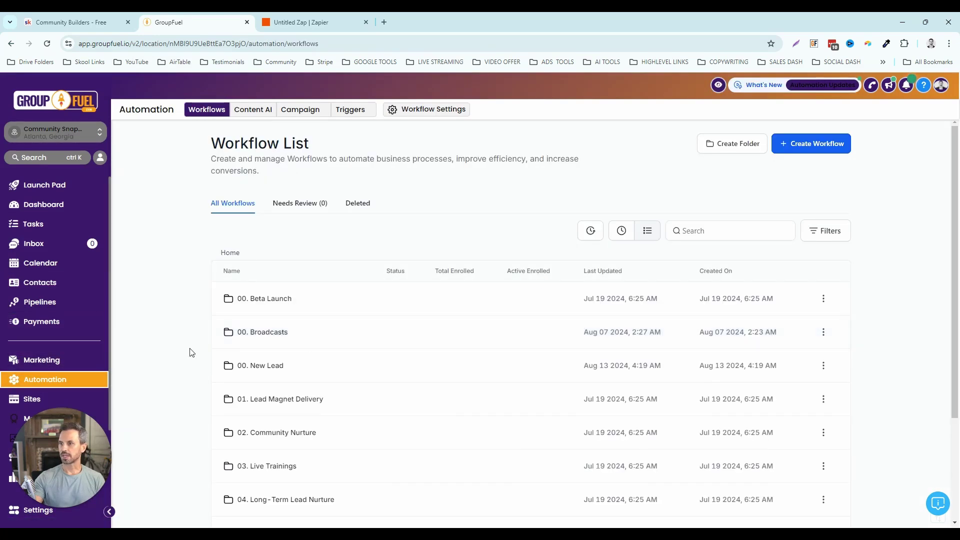
pyautogui.click(259, 370)
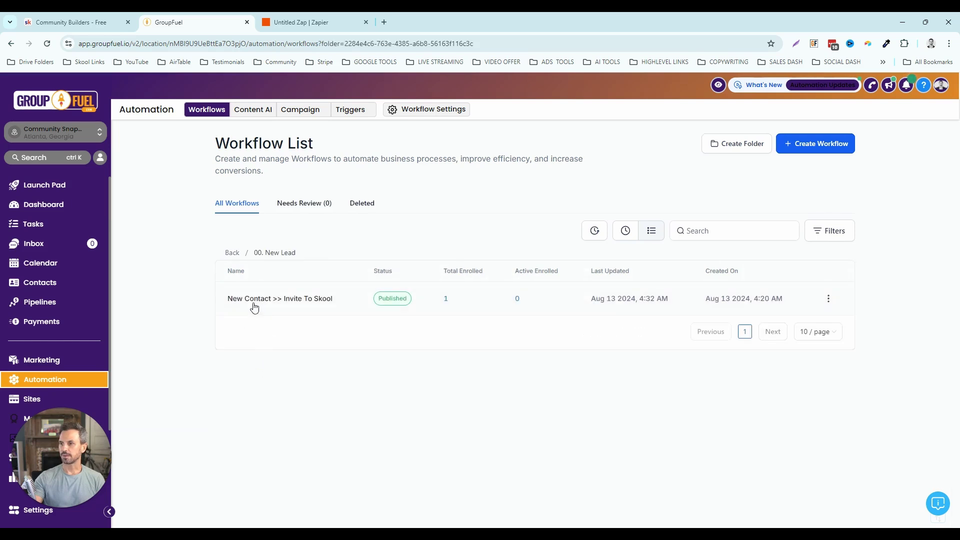
pyautogui.click(281, 299)
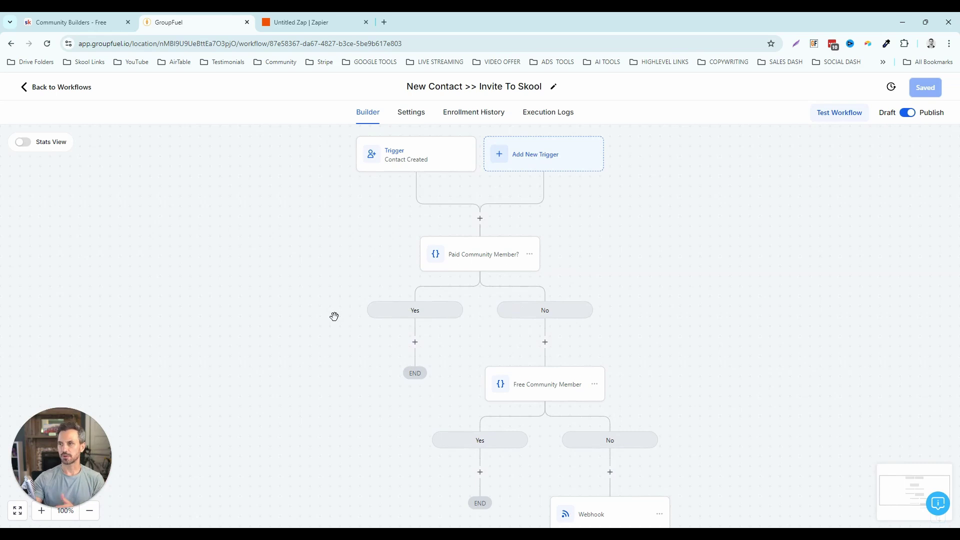
pyautogui.moveTo(294, 242); pyautogui.dragTo(278, 261)
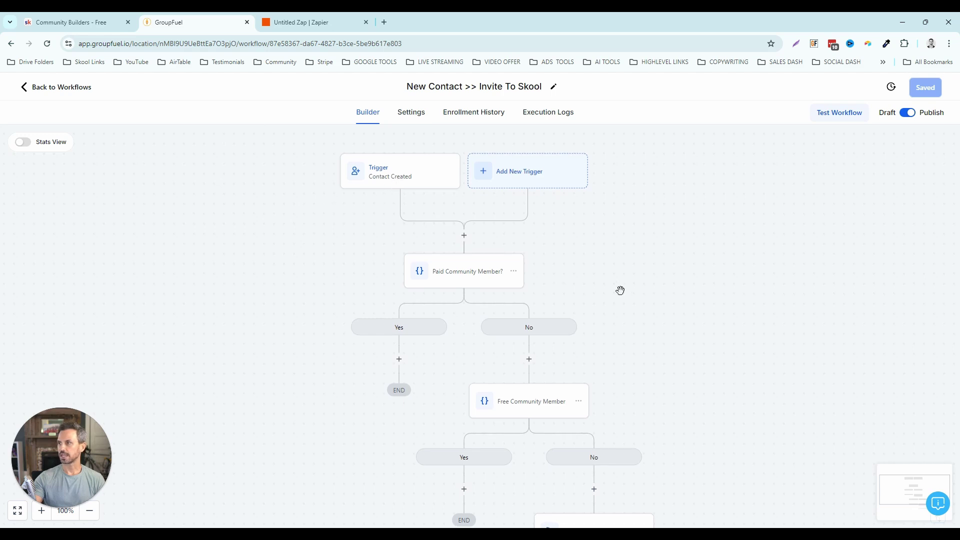
pyautogui.click(403, 176)
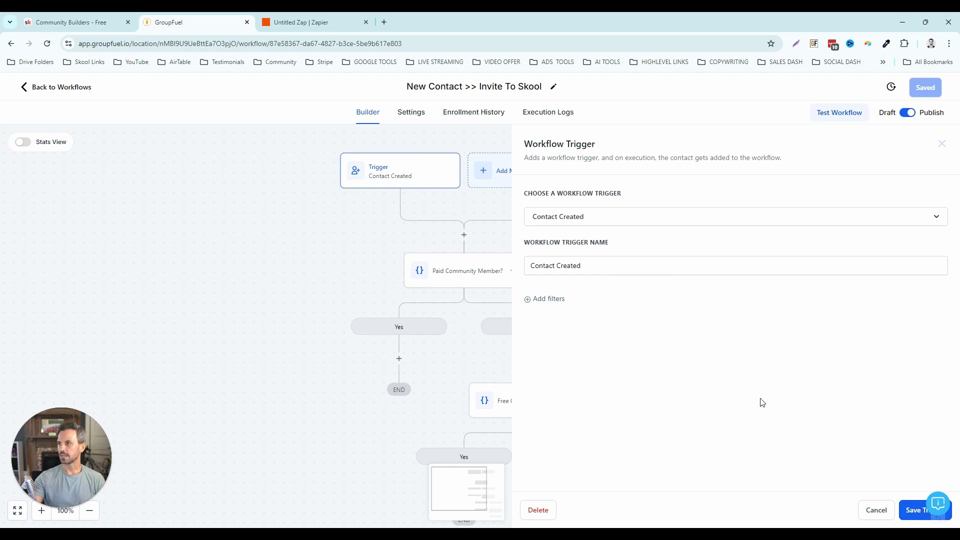
pyautogui.click(876, 510)
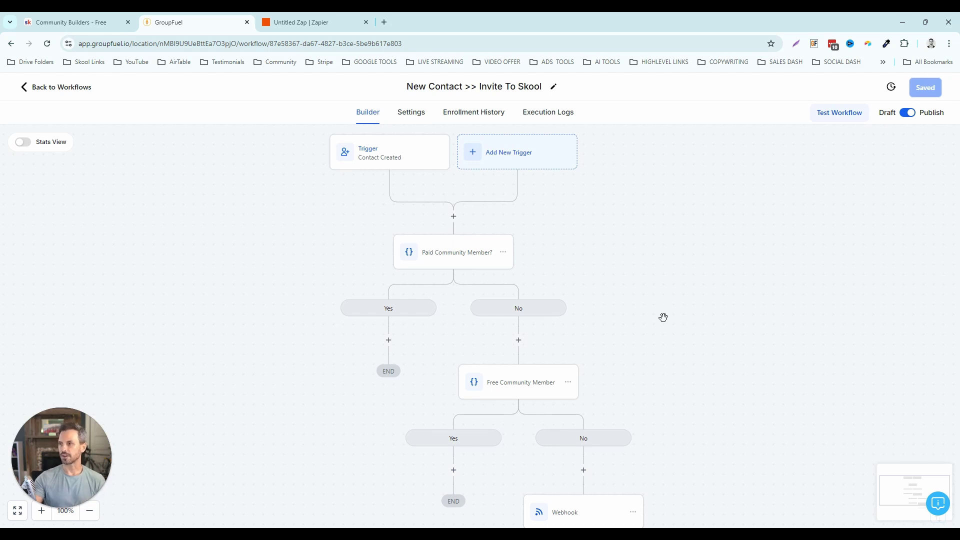
# - Discard the unfinished action step added after the trigger
pyautogui.click(454, 218)
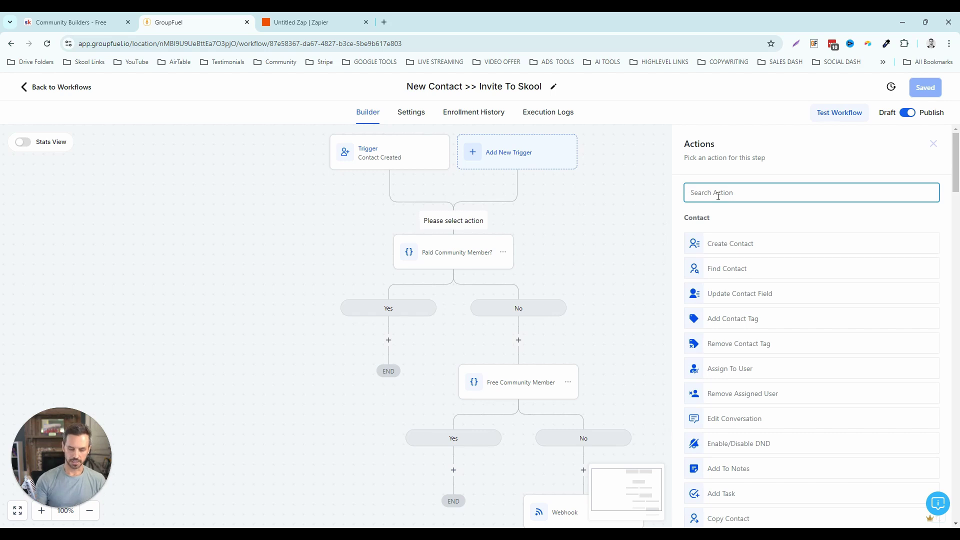
pyautogui.write('if')
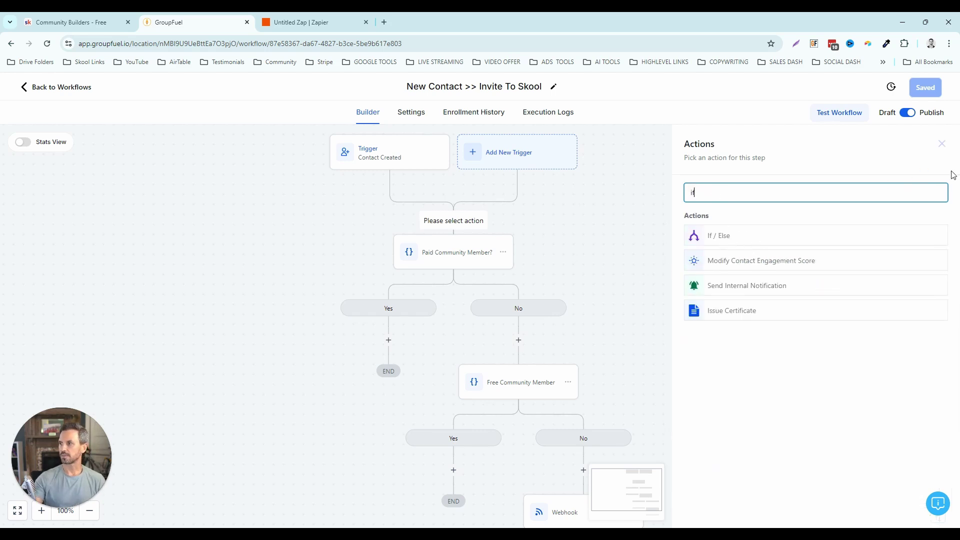
pyautogui.click(942, 144)
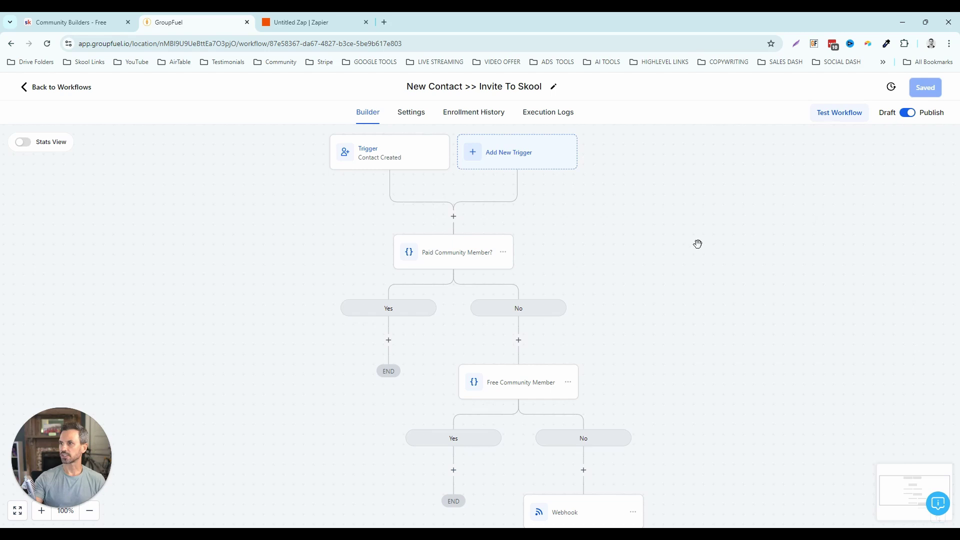
# - Review the Paid Community Member? condition's tag rule and close it unchanged
pyautogui.click(457, 254)
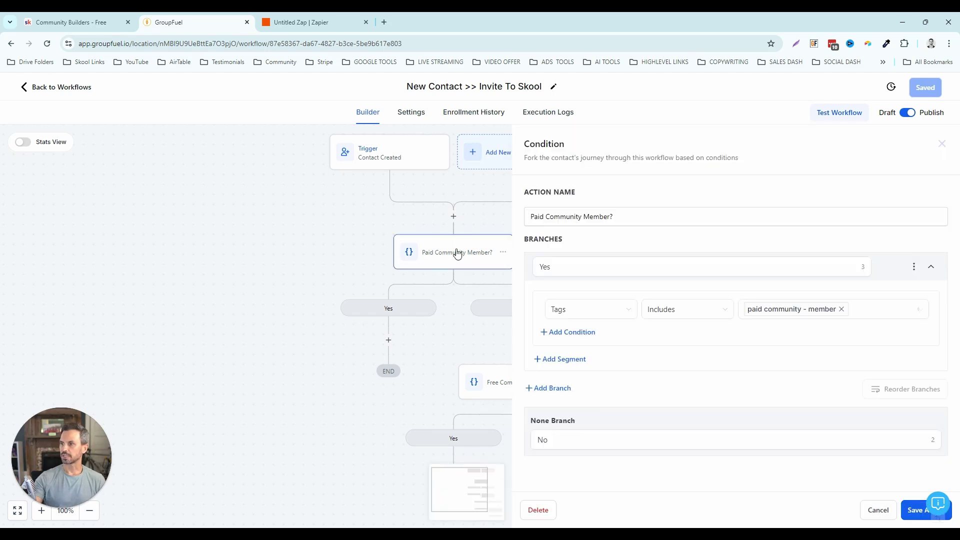
pyautogui.moveTo(630, 217); pyautogui.dragTo(527, 217)
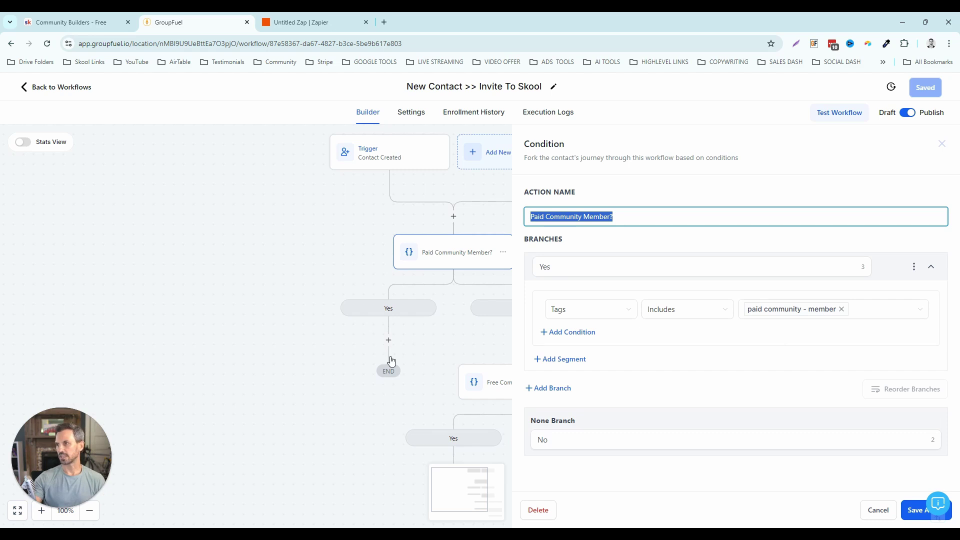
pyautogui.moveTo(440, 347); pyautogui.dragTo(367, 326)
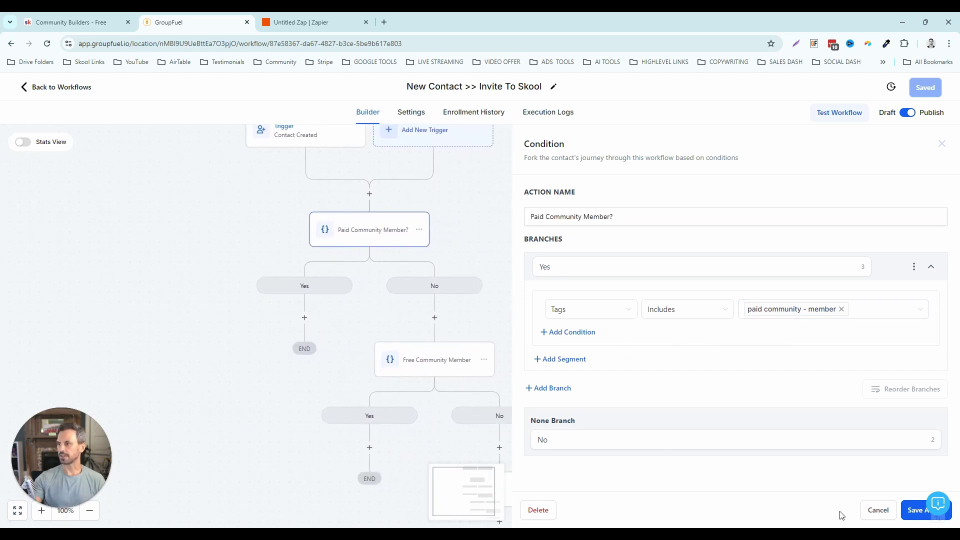
pyautogui.click(875, 510)
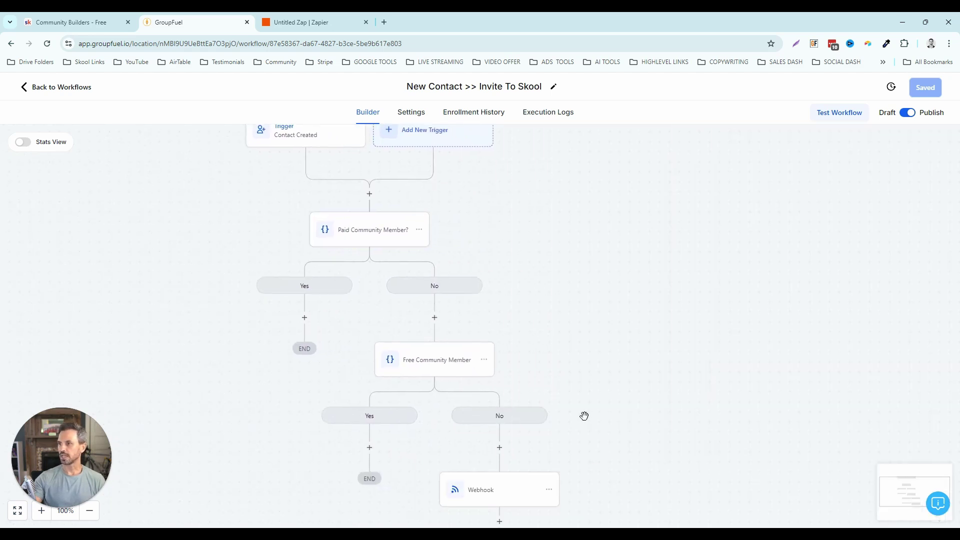
# - Inspect the Free Community Member condition's 'free community - member' tag branch
pyautogui.click(437, 362)
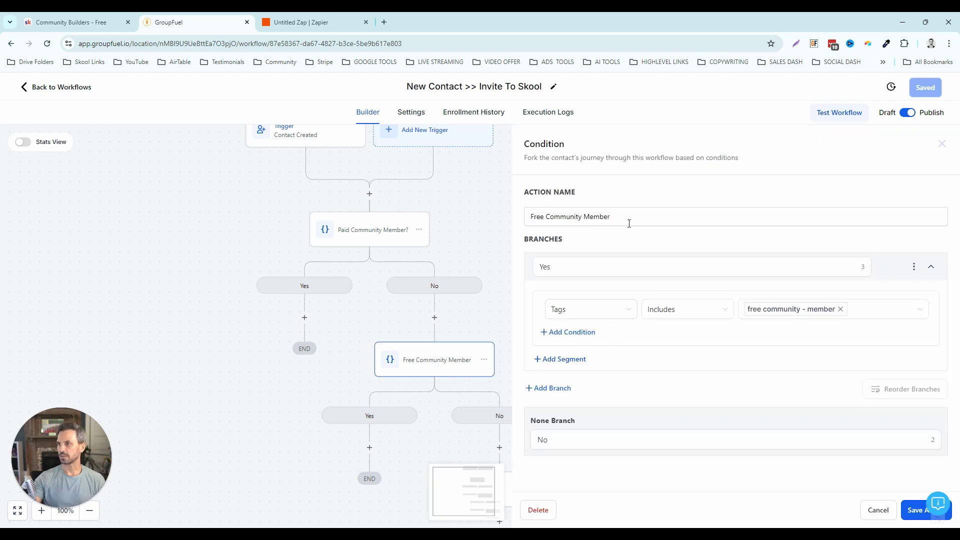
pyautogui.click(602, 269)
pyautogui.scroll(-1, 451, 415)
pyautogui.hscroll(1, 450, 416)
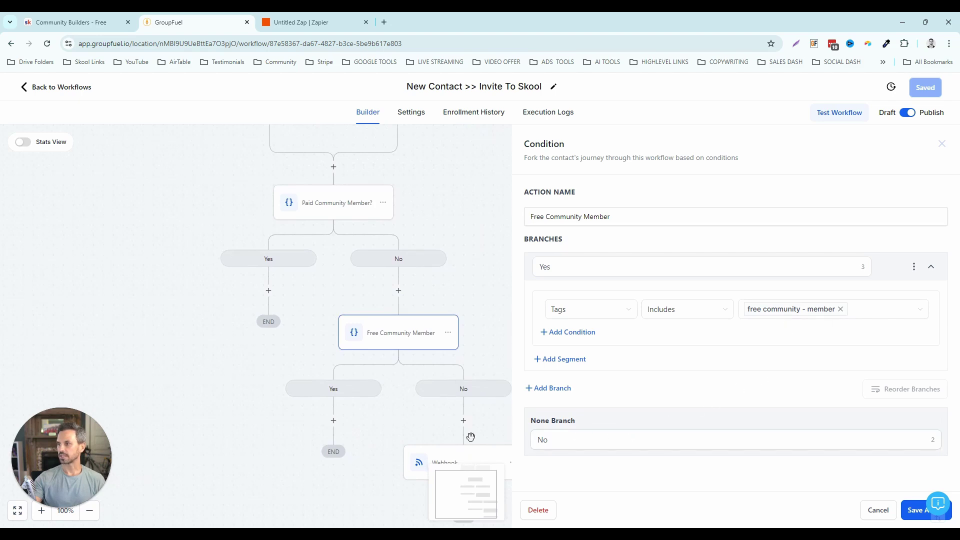
pyautogui.scroll(-1, 472, 404)
pyautogui.hscroll(1, 471, 405)
pyautogui.scroll(-1, 480, 407)
pyautogui.hscroll(1, 480, 407)
# - Close the Free Community Member condition and discard another unfinished action step above the Webhook
pyautogui.click(870, 508)
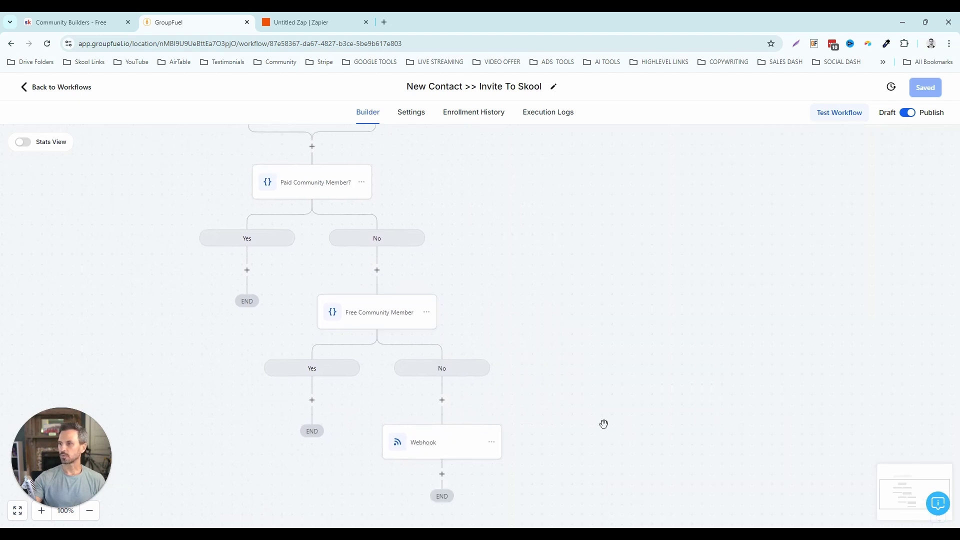
pyautogui.scroll(-3, 598, 385)
pyautogui.scroll(-1, 590, 343)
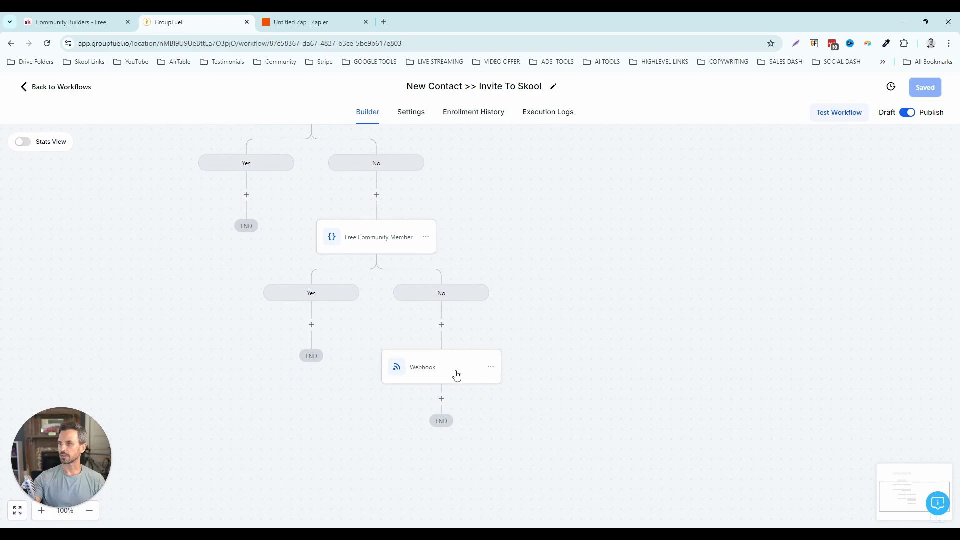
pyautogui.click(441, 325)
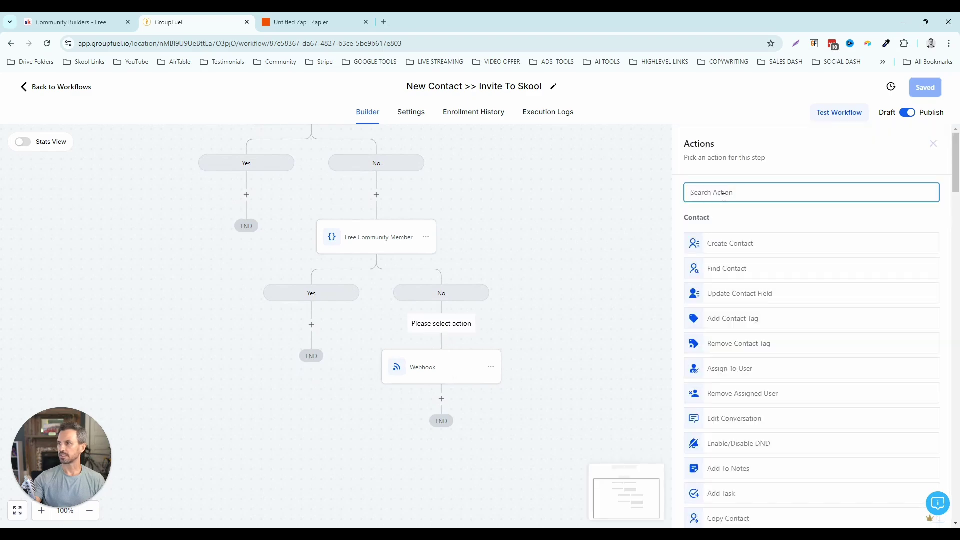
pyautogui.write('we')
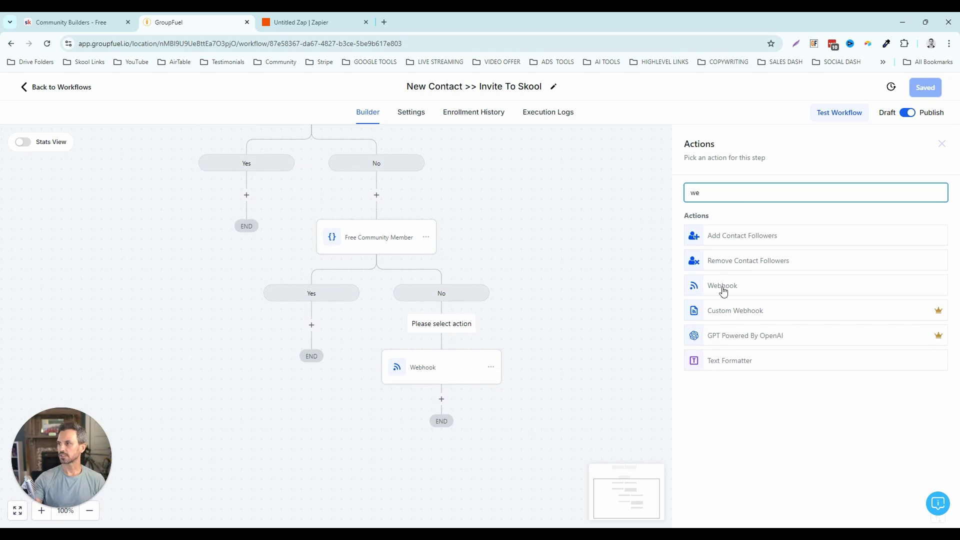
pyautogui.click(942, 144)
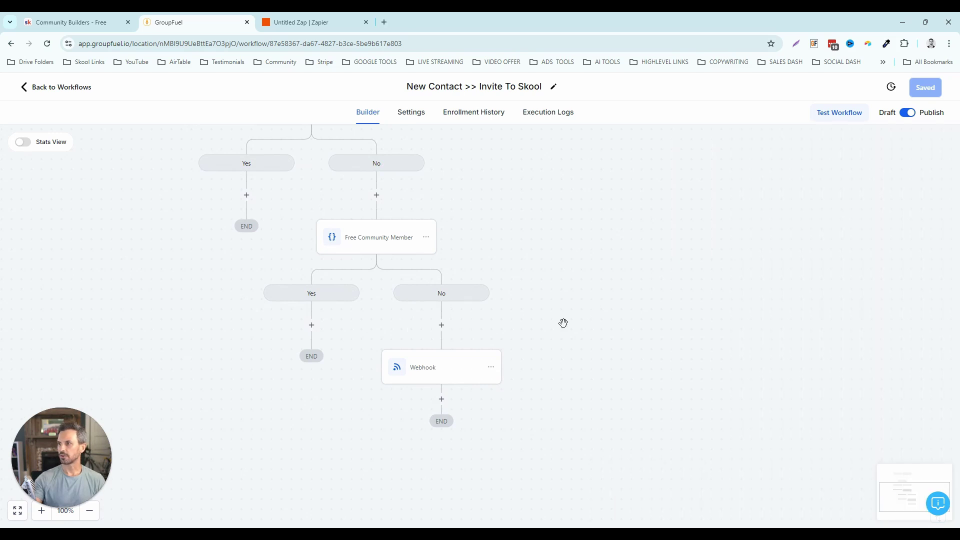
# - Rename the Webhook step to 'Webhook >> Invite To Free Community'
pyautogui.click(442, 373)
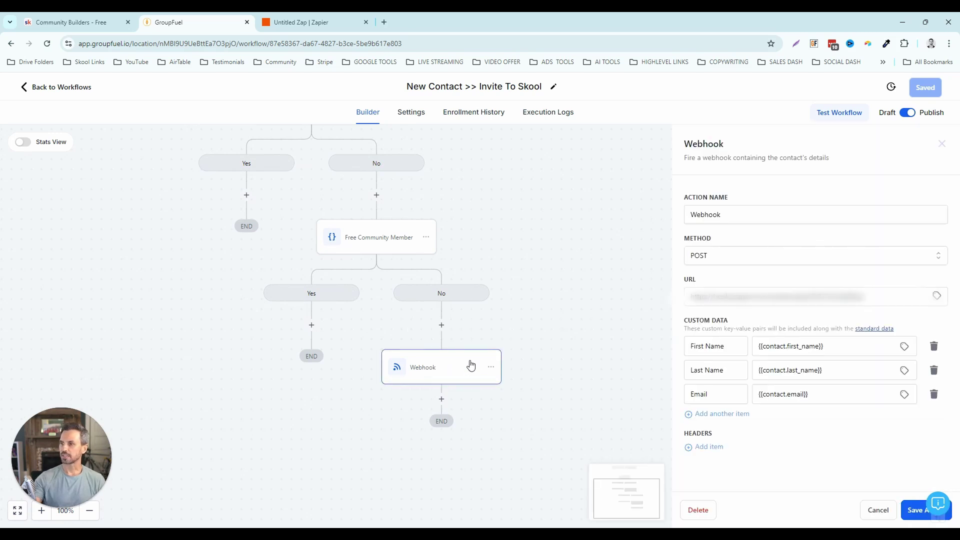
pyautogui.click(744, 215)
pyautogui.write('>> Invite To Free Co')
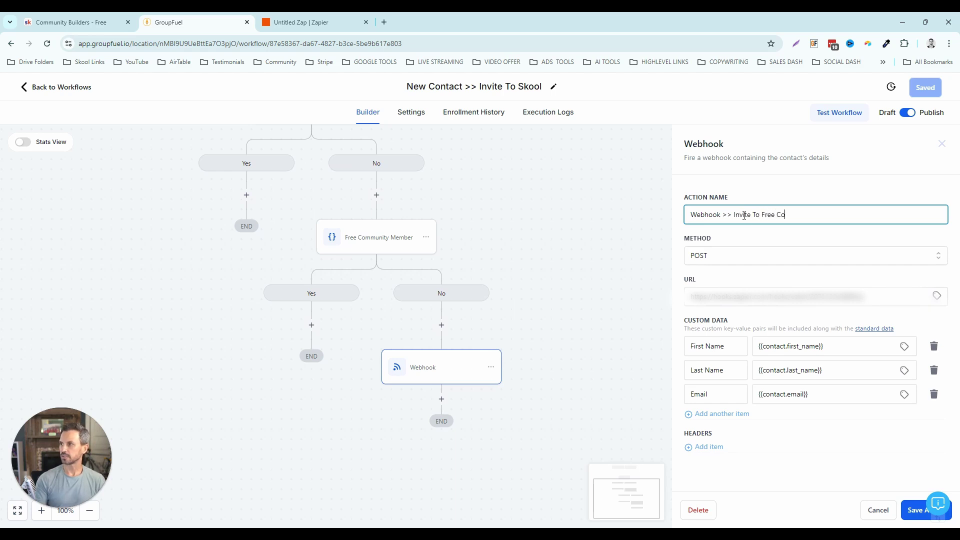
pyautogui.write('mmunity')
pyautogui.press('Tab')
pyautogui.hotkey('ctrl', 'a')
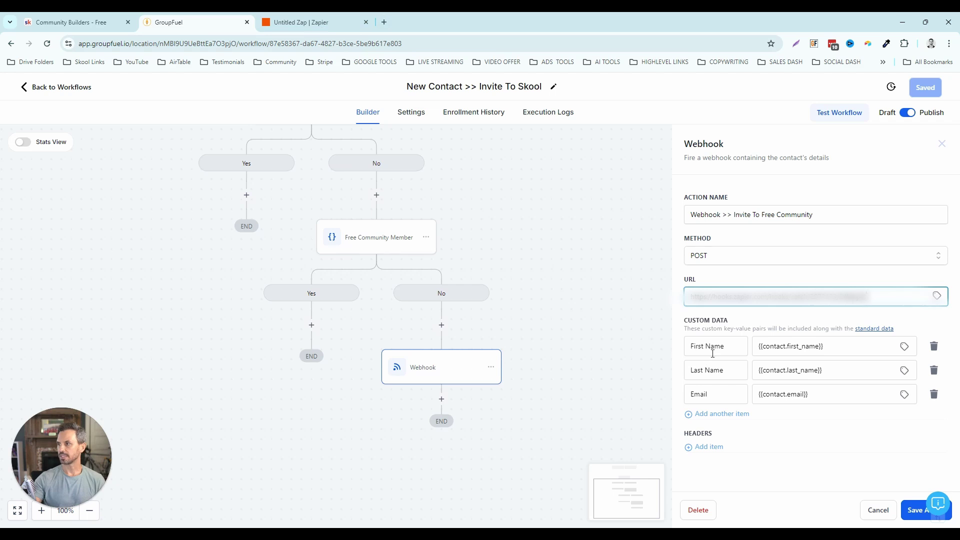
# - Retype the First Name key and review the Last Name and Email keys
pyautogui.moveTo(732, 346); pyautogui.dragTo(685, 352)
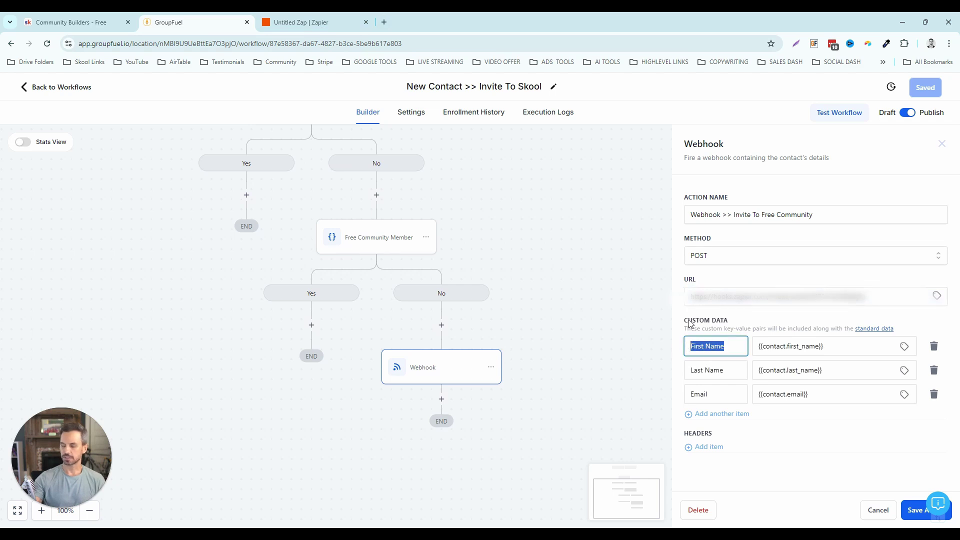
pyautogui.write('First Na')
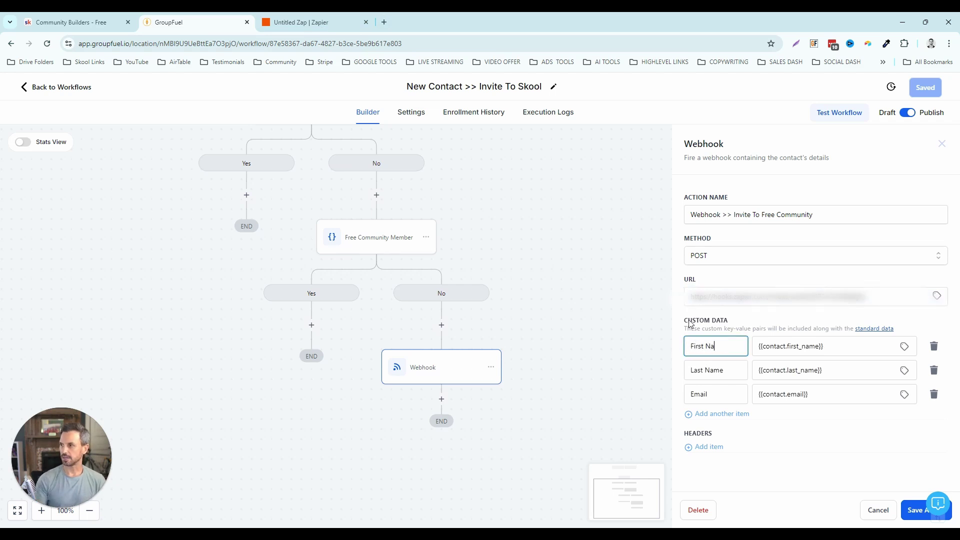
pyautogui.write('me')
pyautogui.click(713, 370)
pyautogui.doubleClick(713, 370)
pyautogui.click(714, 395)
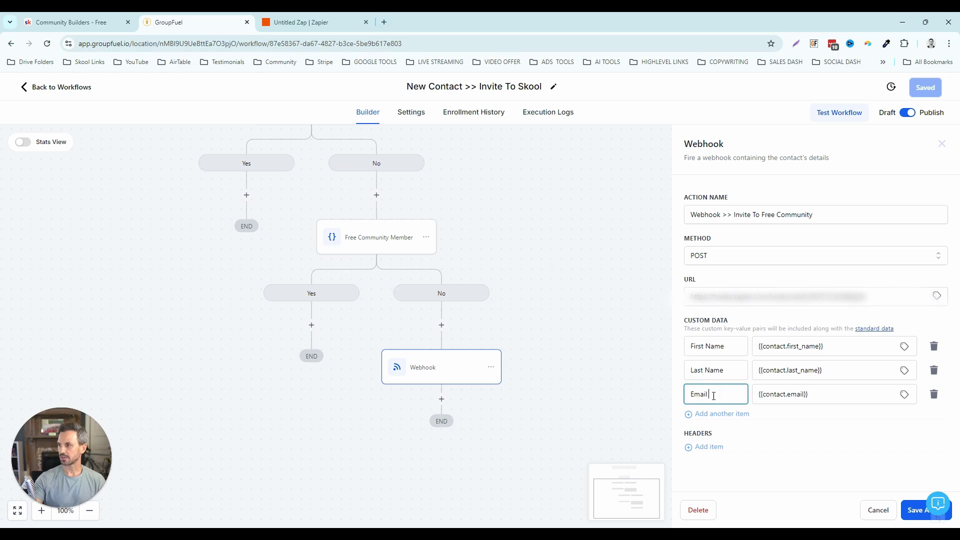
pyautogui.doubleClick(714, 395)
# - Check the contact-field values for First Name, Last Name and Email, then save step and workflow
pyautogui.moveTo(824, 346); pyautogui.dragTo(753, 350)
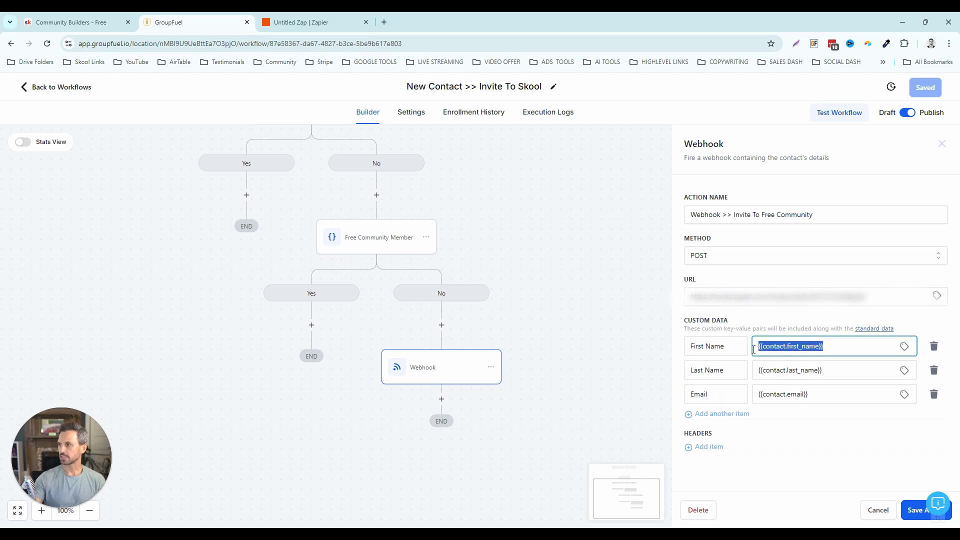
pyautogui.click(905, 347)
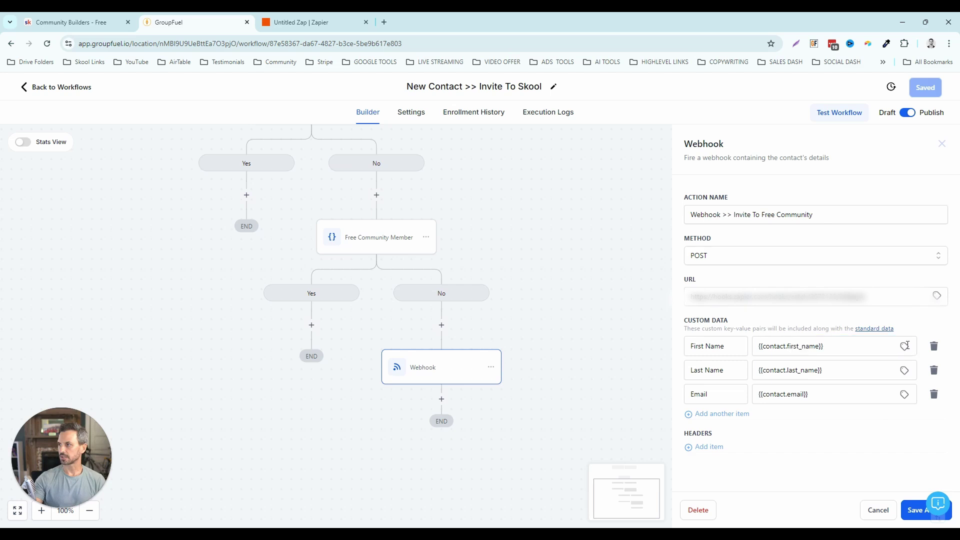
pyautogui.click(899, 374)
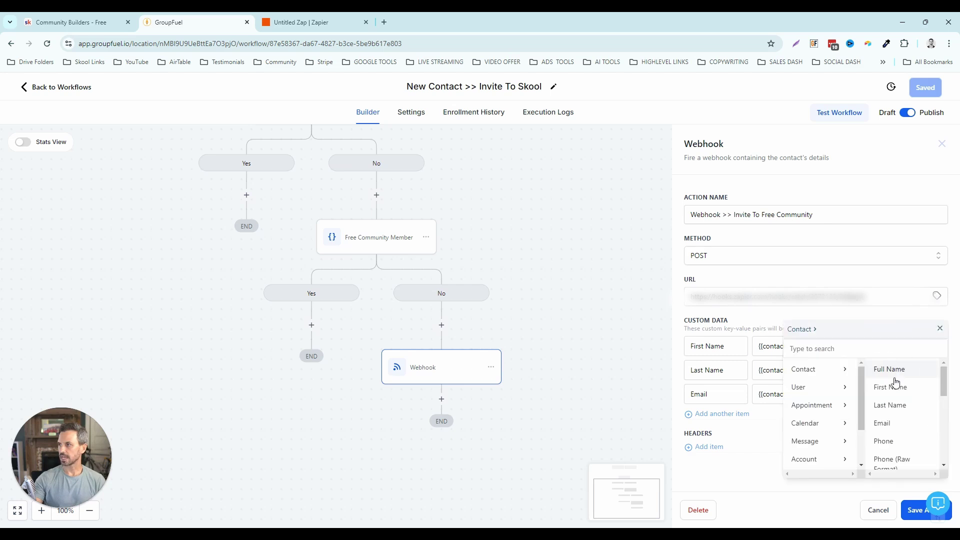
pyautogui.click(940, 328)
pyautogui.click(906, 373)
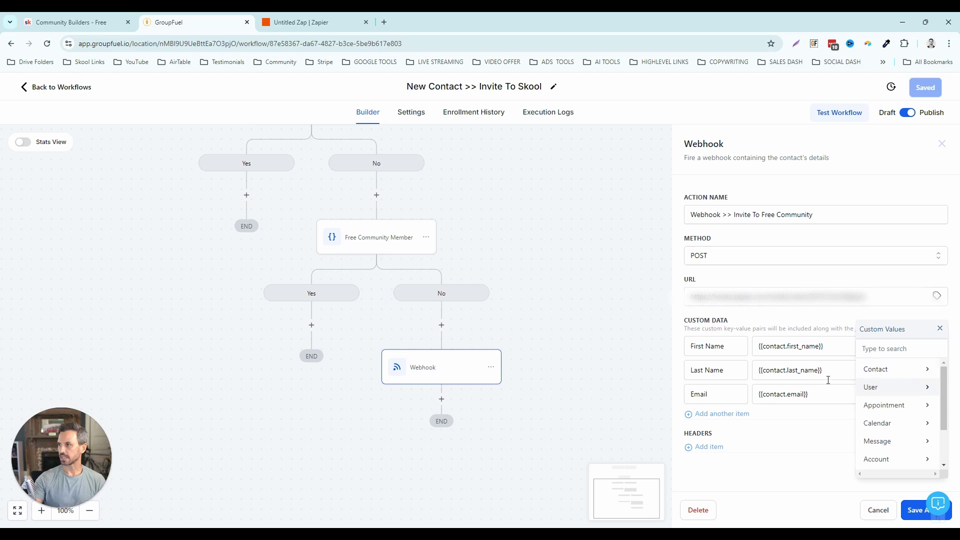
pyautogui.click(874, 374)
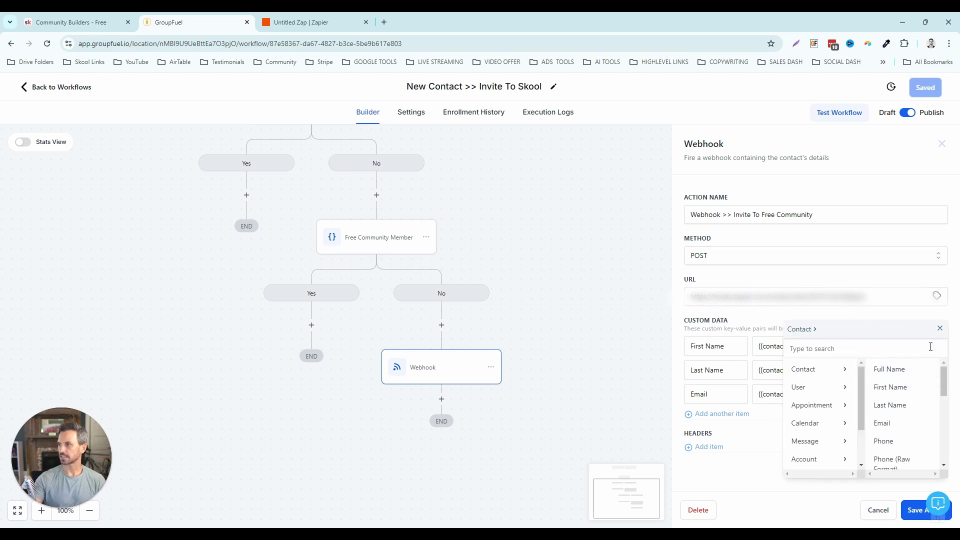
pyautogui.click(939, 328)
pyautogui.click(905, 396)
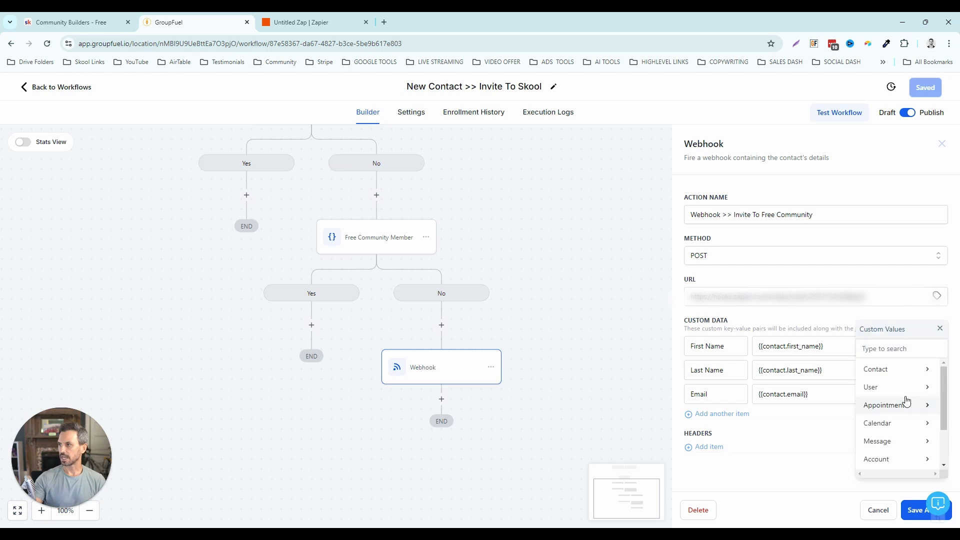
pyautogui.click(900, 376)
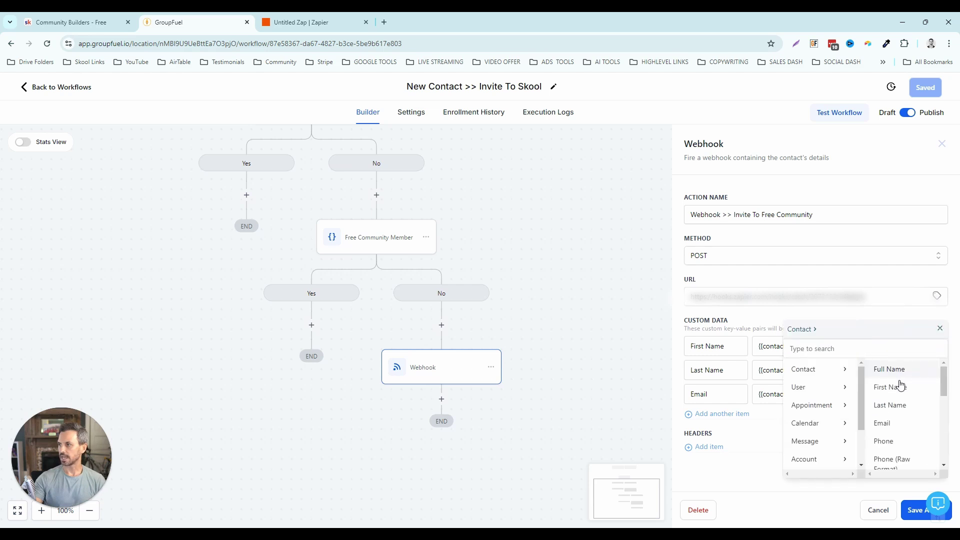
pyautogui.click(941, 329)
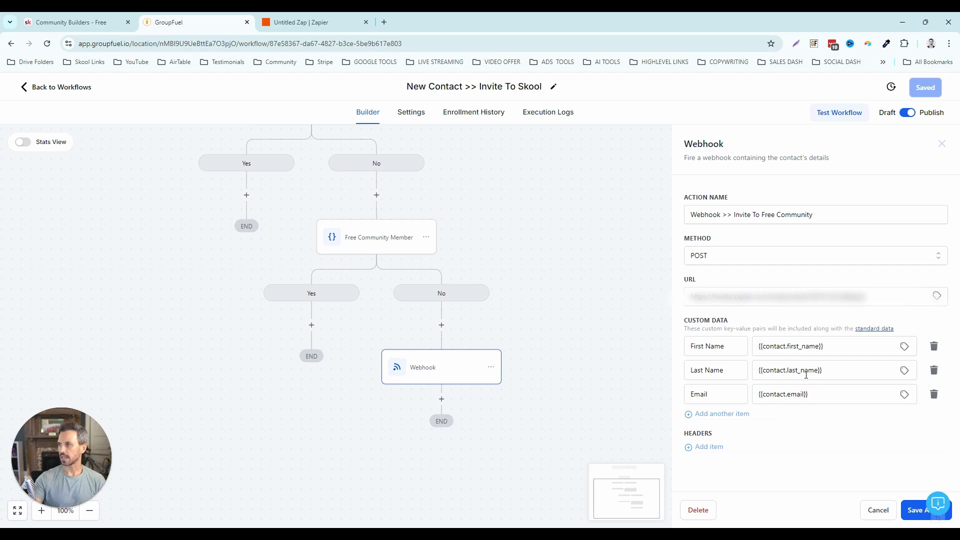
pyautogui.click(909, 516)
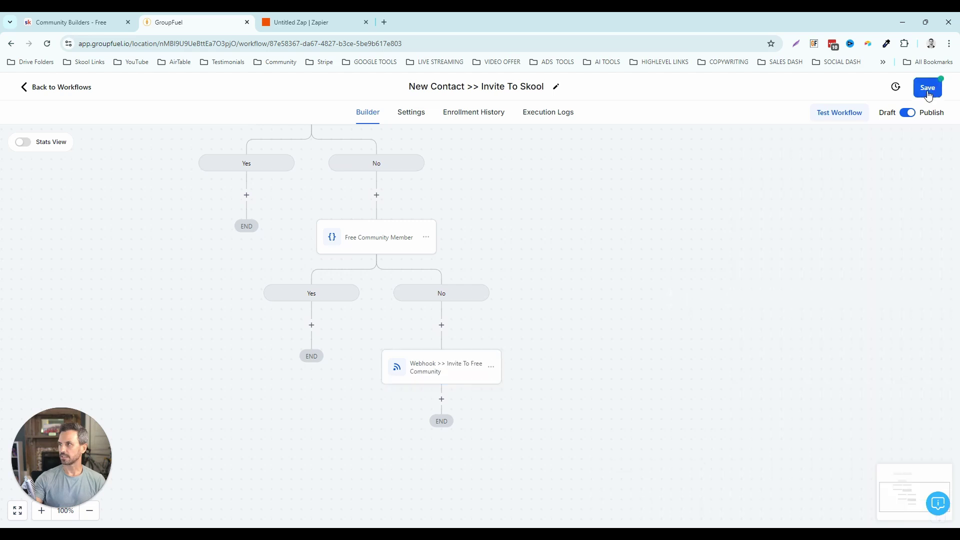
pyautogui.click(925, 88)
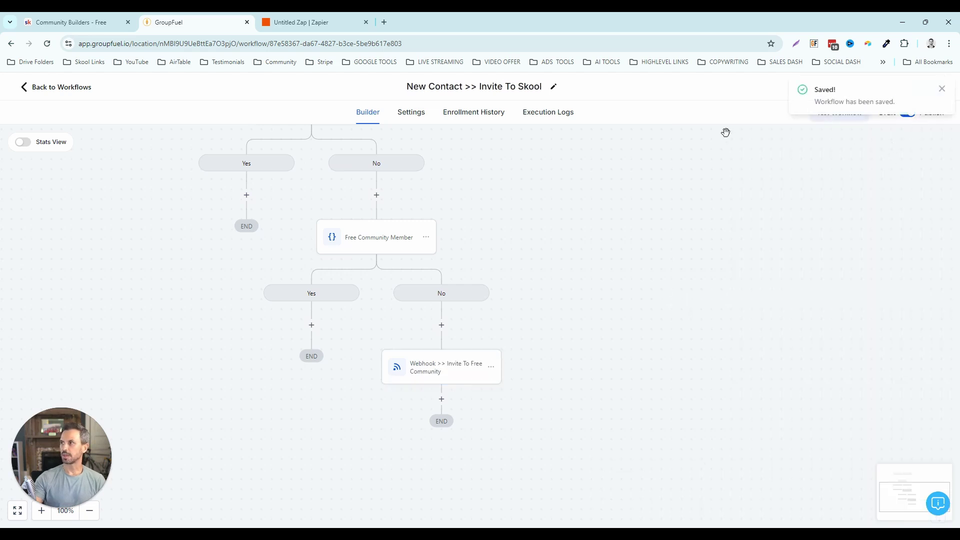
# - Open Contacts, start a new contact, and enter its first and last name
pyautogui.moveTo(189, 103); pyautogui.dragTo(210, 109)
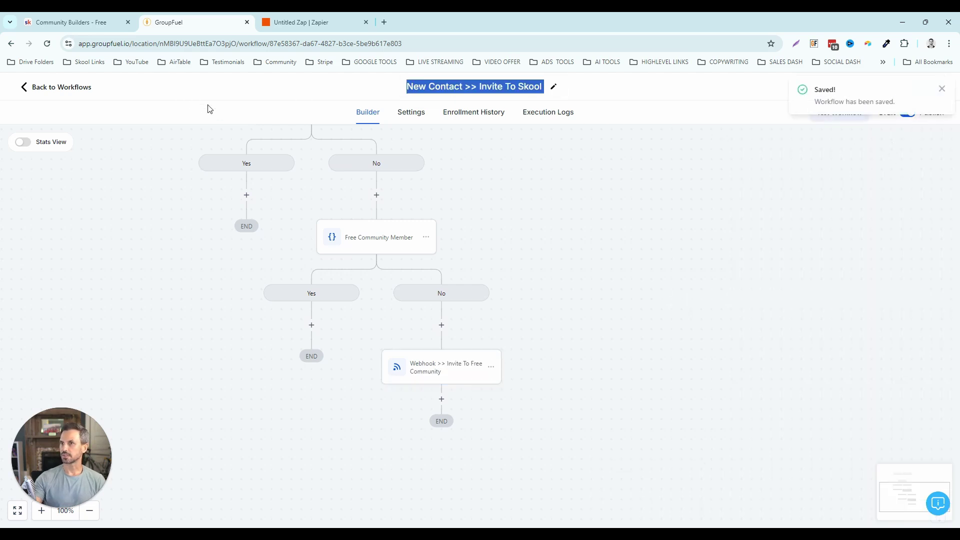
pyautogui.click(80, 88)
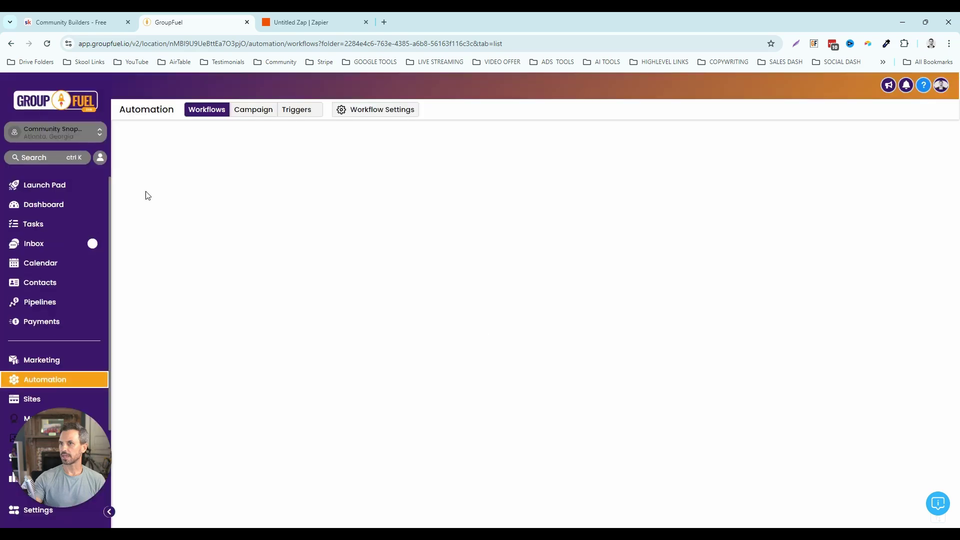
pyautogui.click(41, 282)
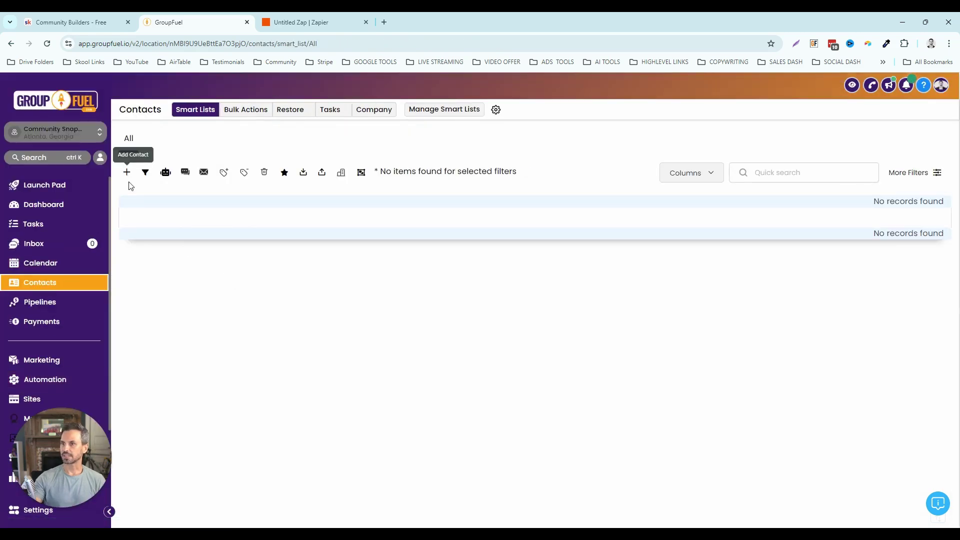
pyautogui.click(129, 183)
pyautogui.click(371, 265)
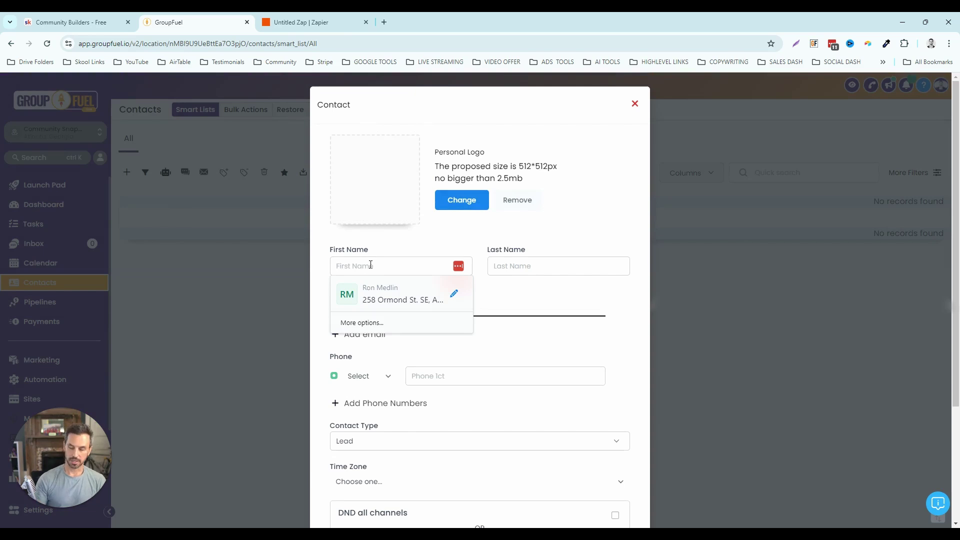
pyautogui.press('Tab')
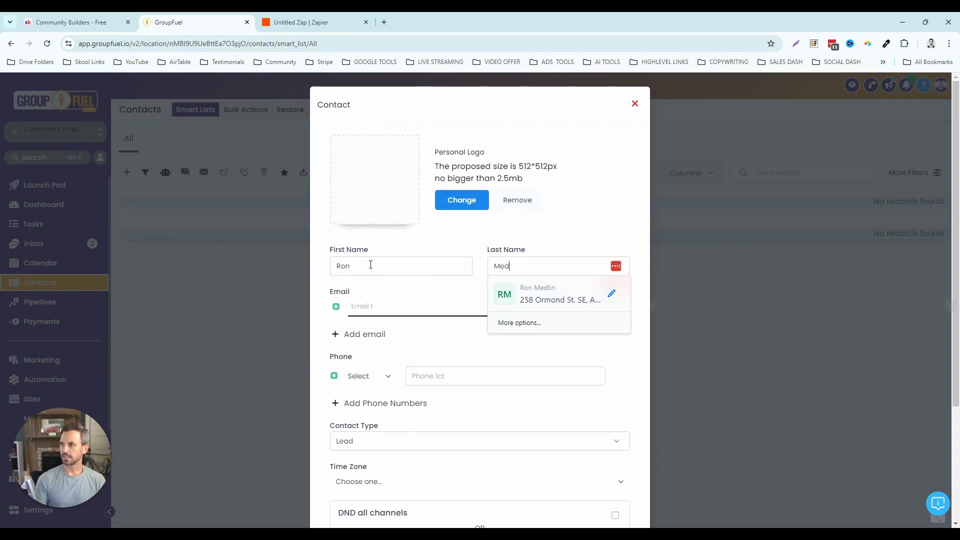
# - Enter the contact's email address, save the contact, and return to Zapier
pyautogui.scroll(-1, 371, 265)
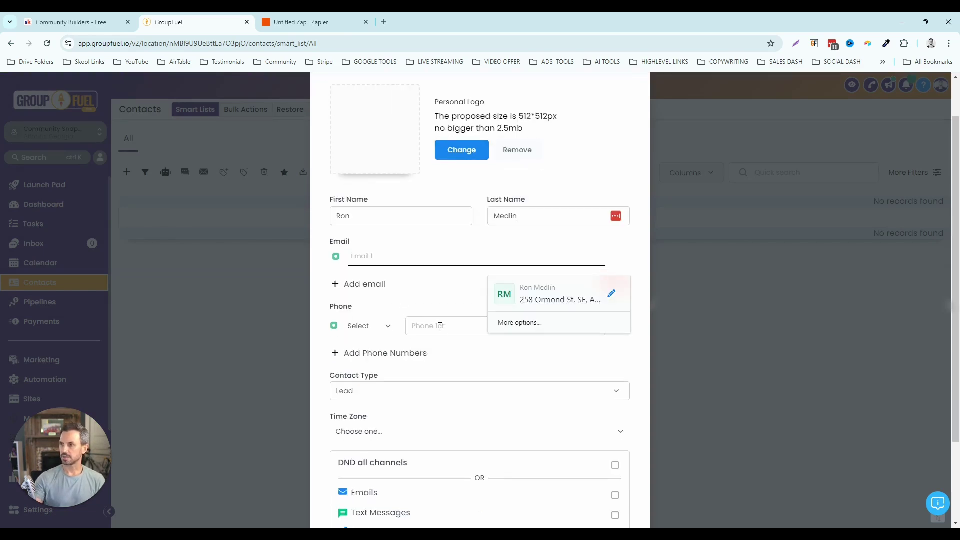
pyautogui.click(375, 284)
pyautogui.click(376, 257)
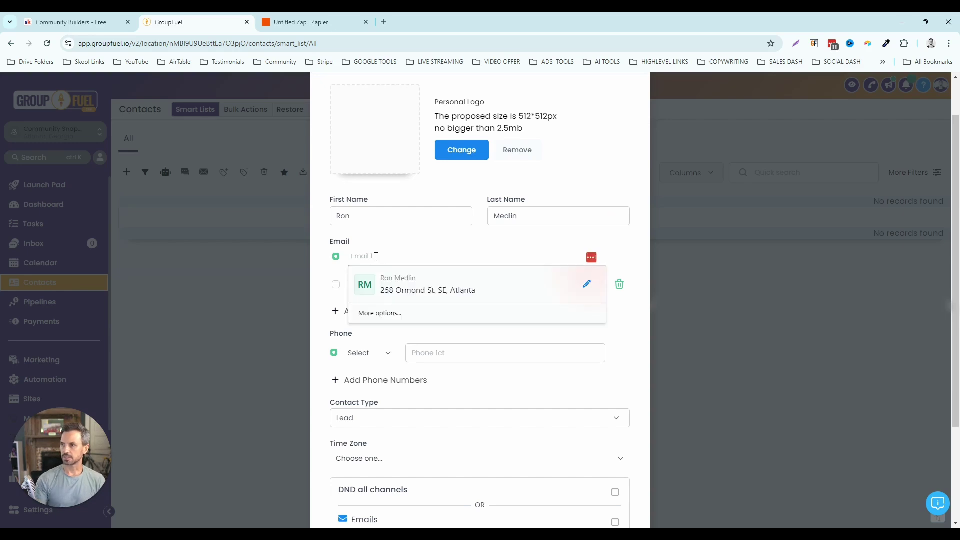
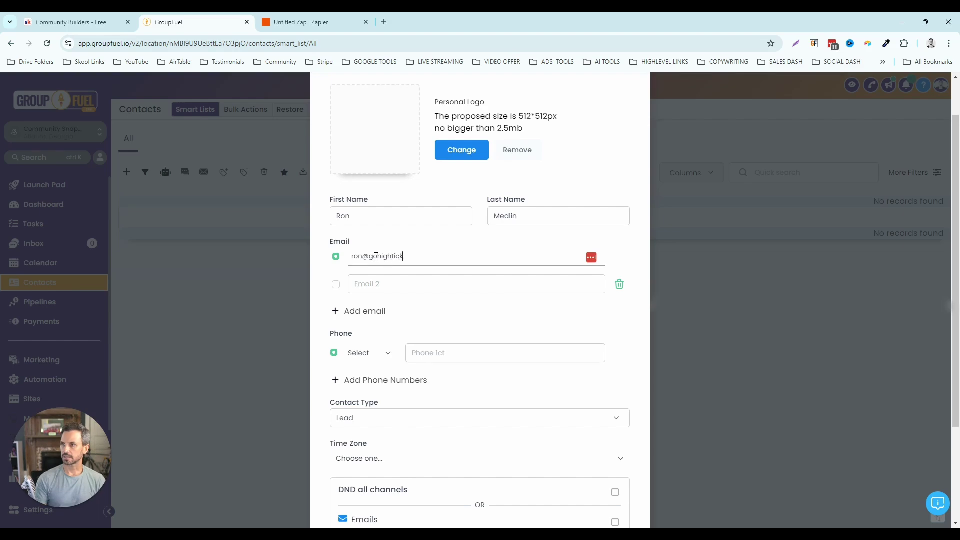
pyautogui.scroll(-3, 449, 353)
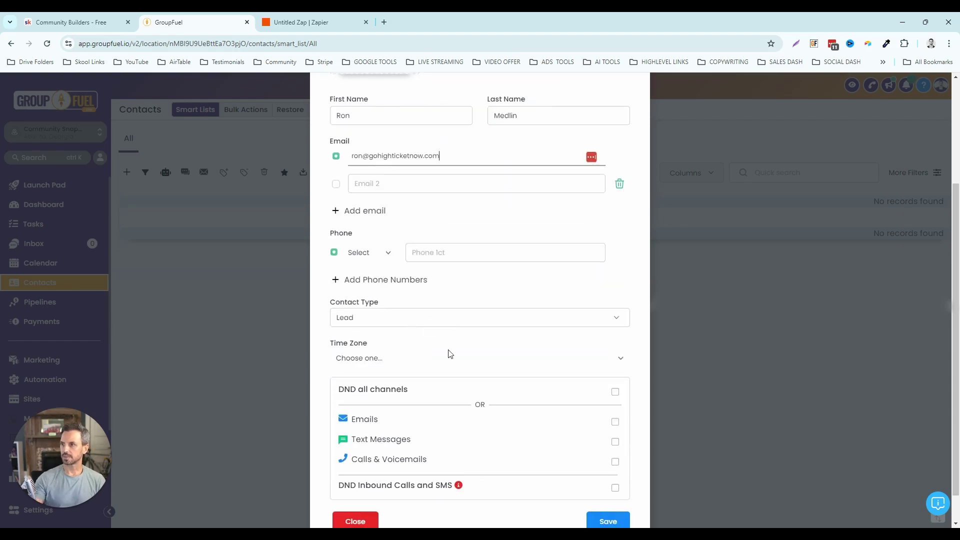
pyautogui.click(615, 485)
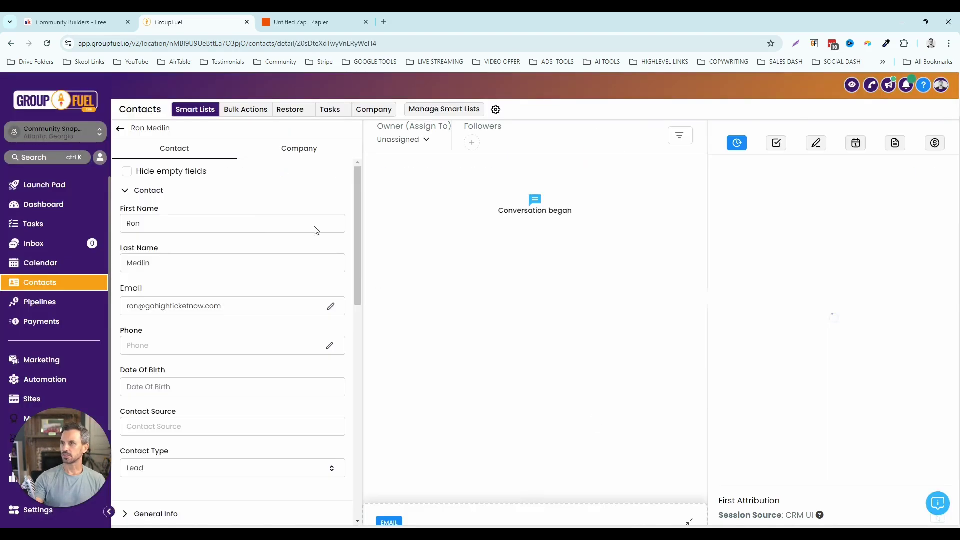
pyautogui.click(324, 15)
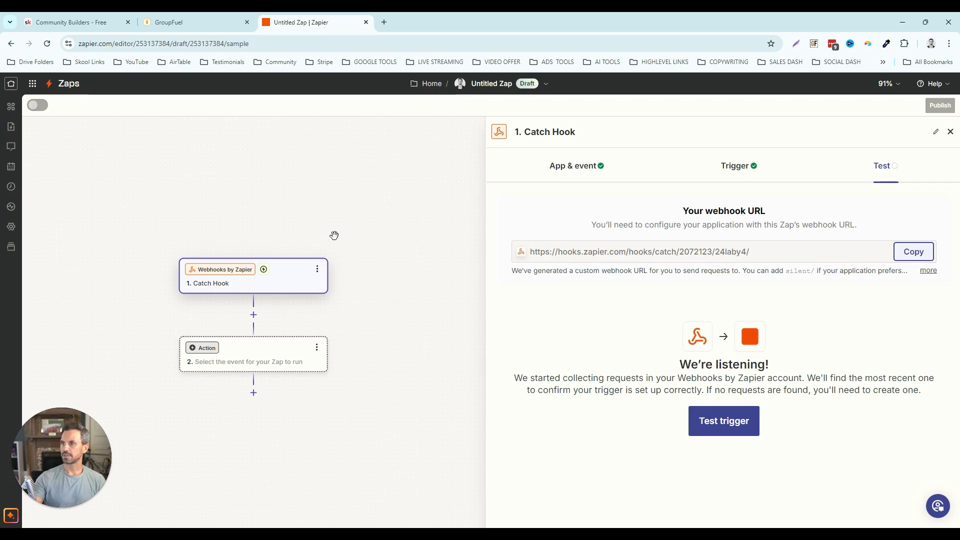
# - Test the Catch Hook, continue with caught request A, and choose Skool as the action app
pyautogui.click(719, 422)
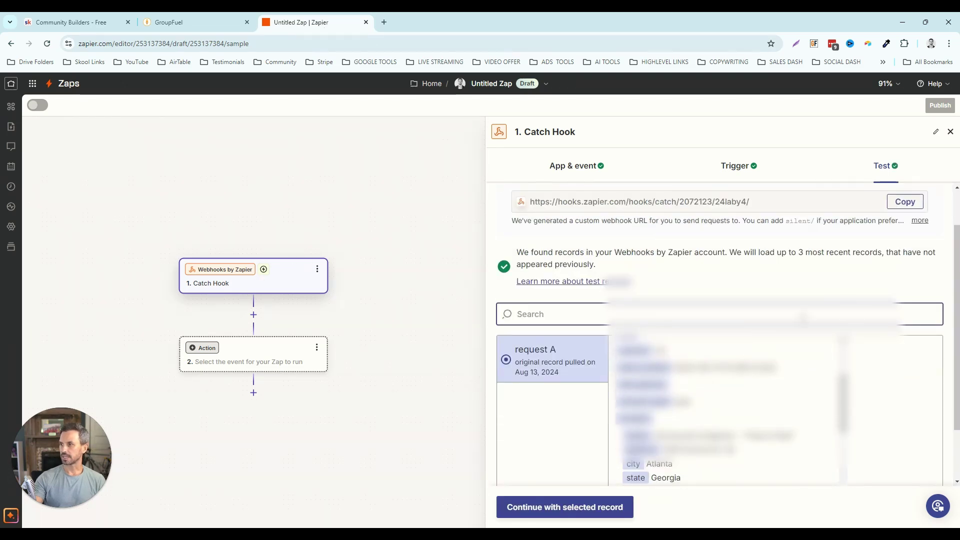
pyautogui.click(567, 508)
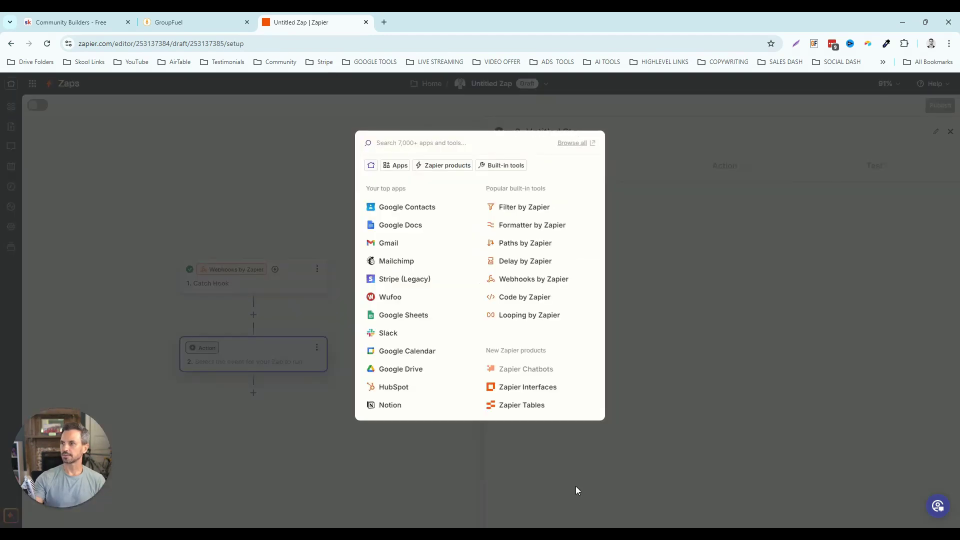
pyautogui.write('stripe')
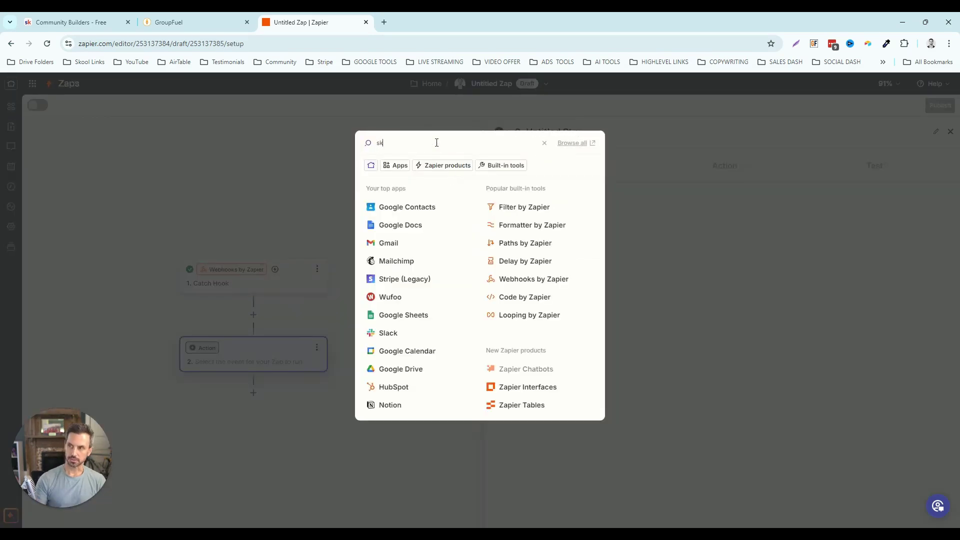
pyautogui.click(392, 169)
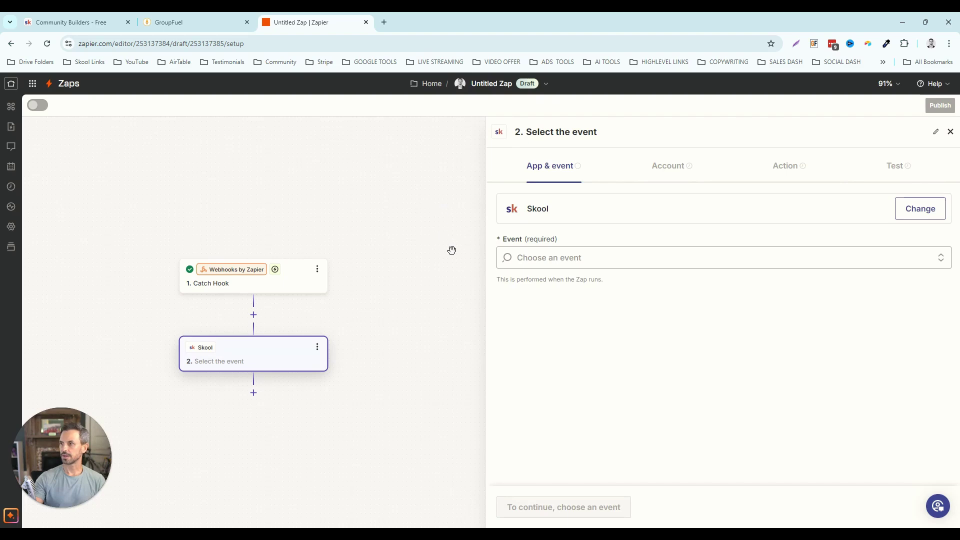
# - Set the Skool event to Invite Member with the Skool account, mapping 1. Email into Email Address
pyautogui.click(551, 259)
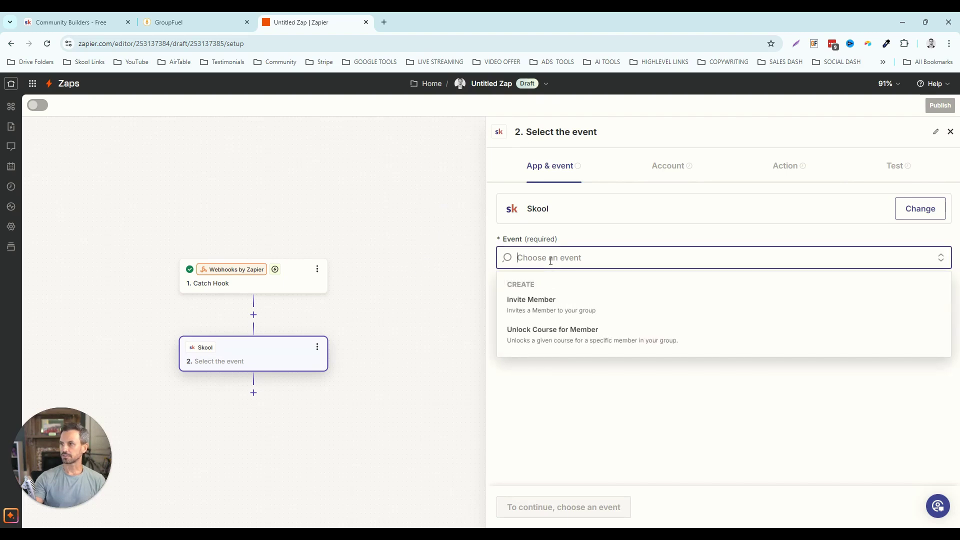
pyautogui.click(551, 304)
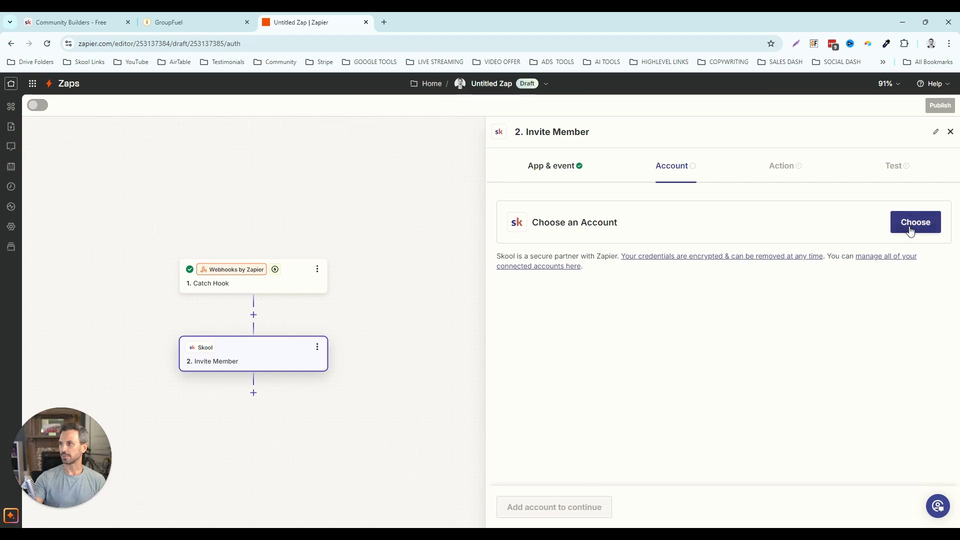
pyautogui.click(907, 222)
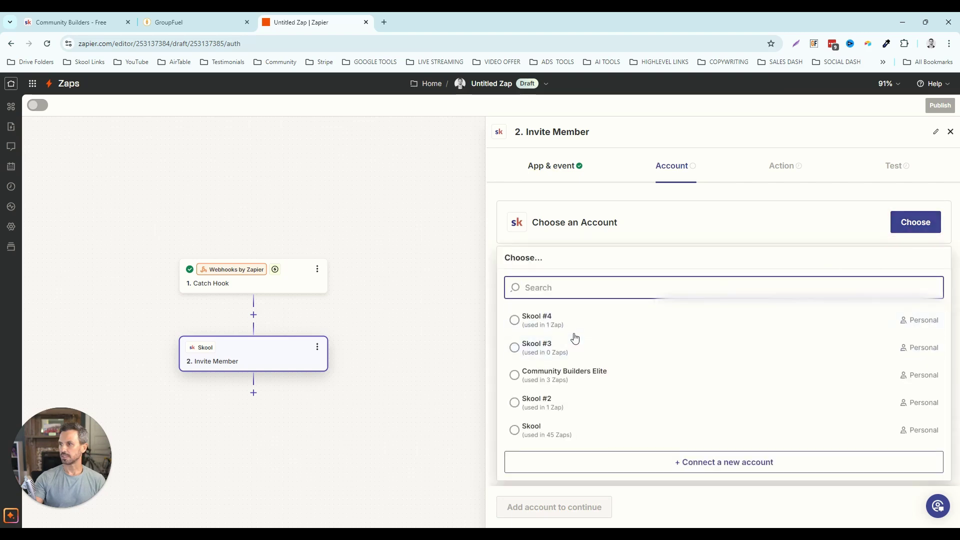
pyautogui.click(531, 430)
pyautogui.click(628, 244)
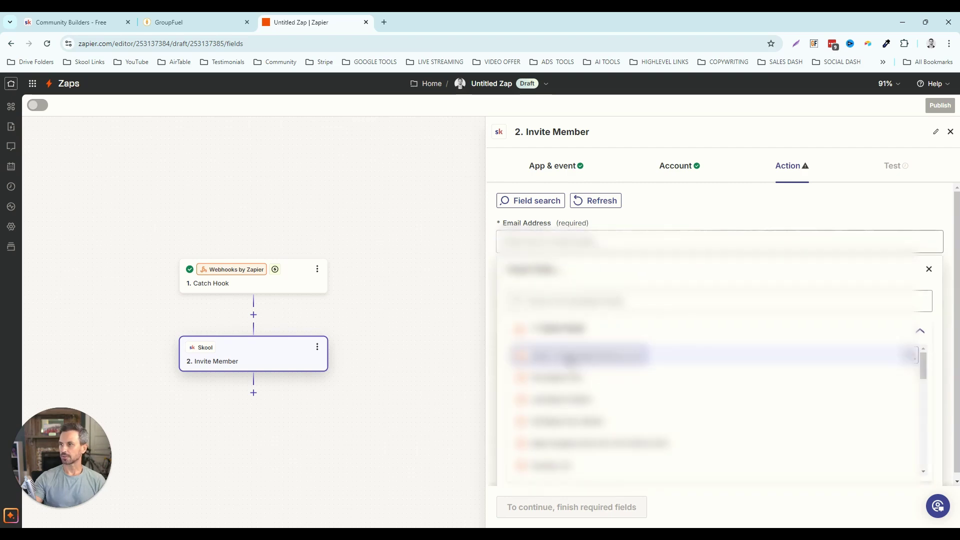
pyautogui.click(570, 356)
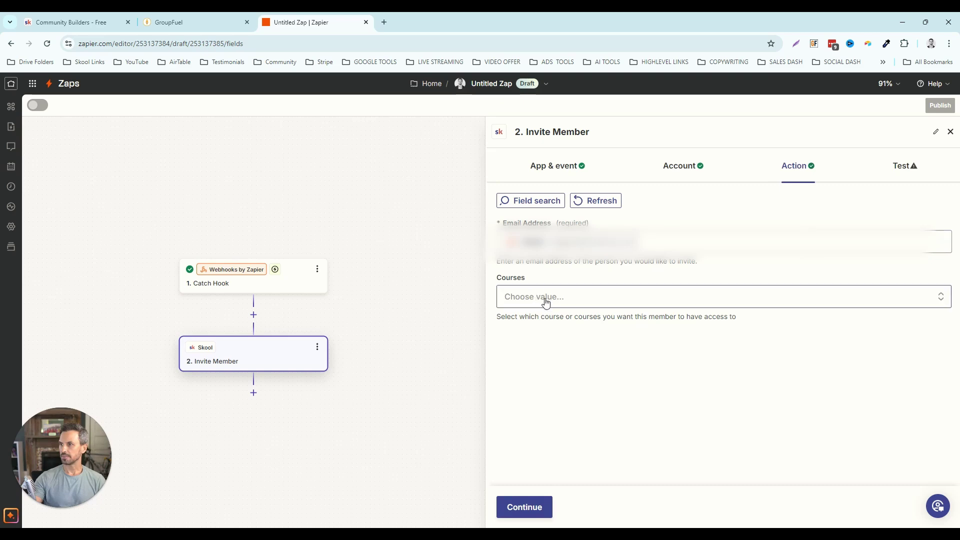
# - Unlock the Community Launch Secrets and The FASTEST Way To 100 Members courses
pyautogui.click(554, 302)
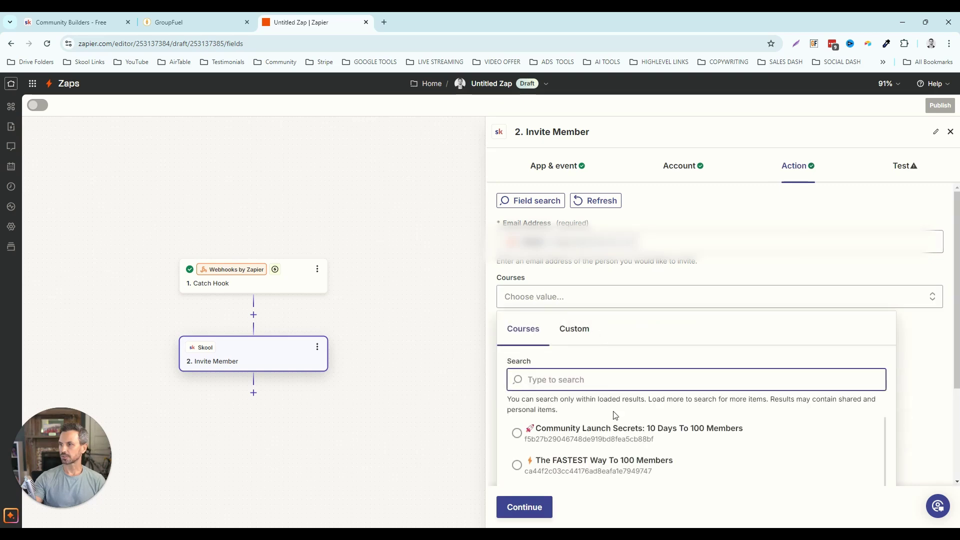
pyautogui.press('Escape')
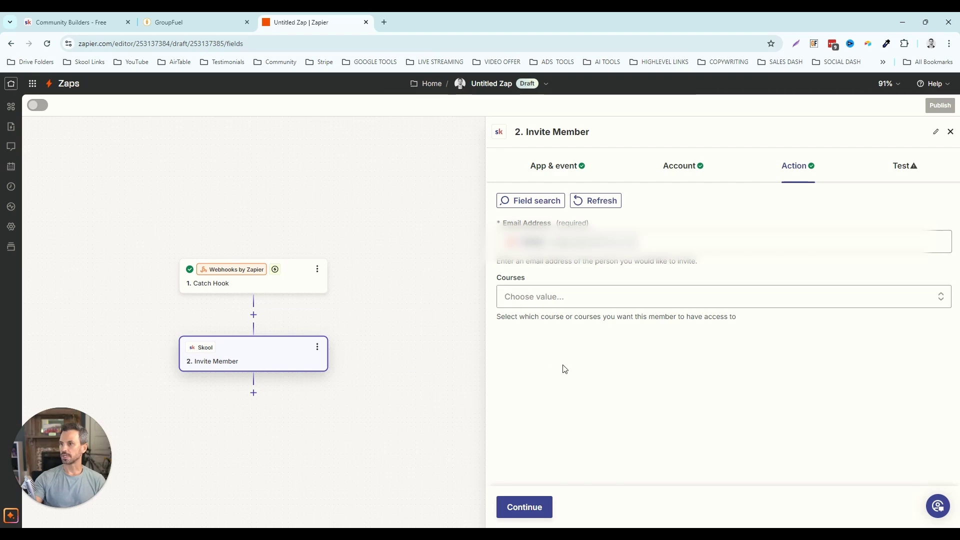
pyautogui.click(568, 299)
pyautogui.scroll(-1, 599, 326)
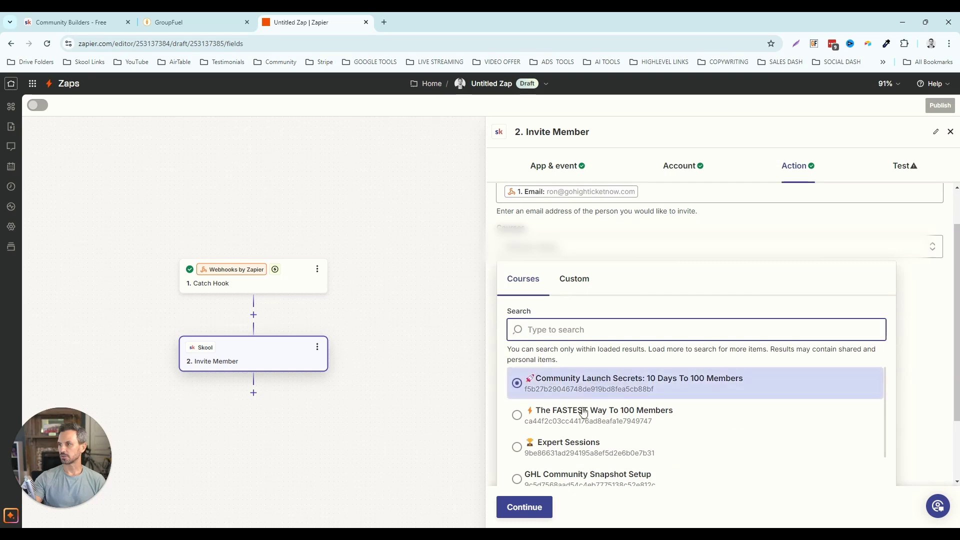
pyautogui.click(521, 386)
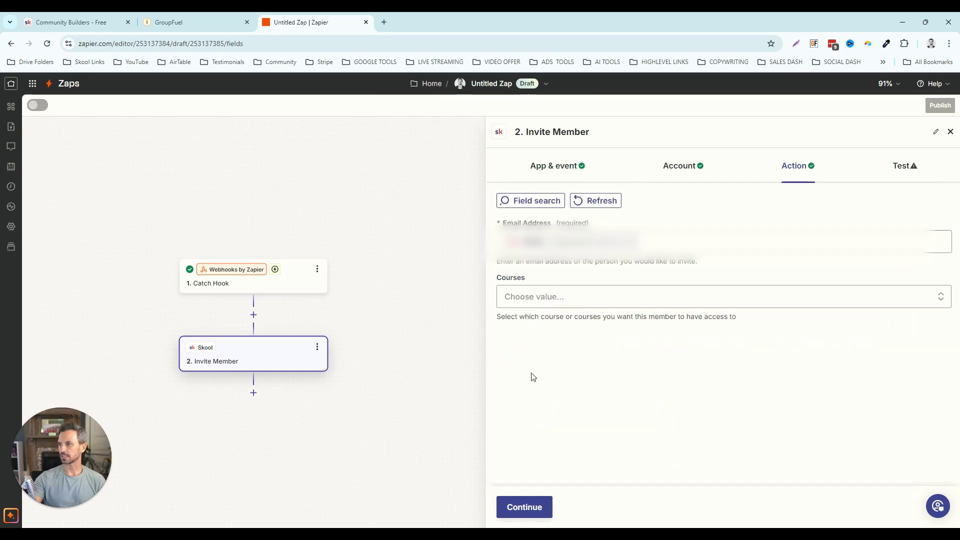
pyautogui.click(549, 330)
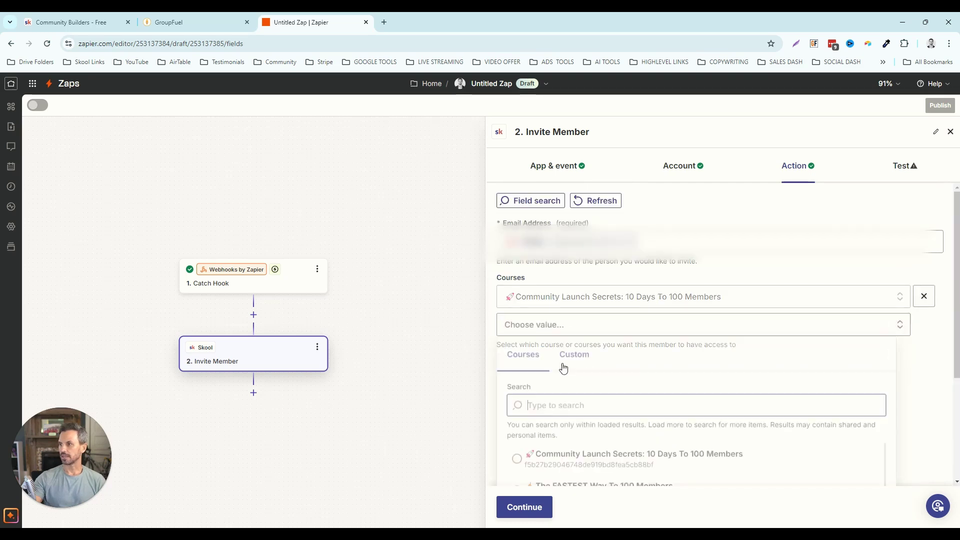
pyautogui.scroll(-1, 575, 433)
pyautogui.click(579, 438)
# - Open the Community Builders - Free pending invites list in Skool, showing 1399 pending invites
pyautogui.click(524, 507)
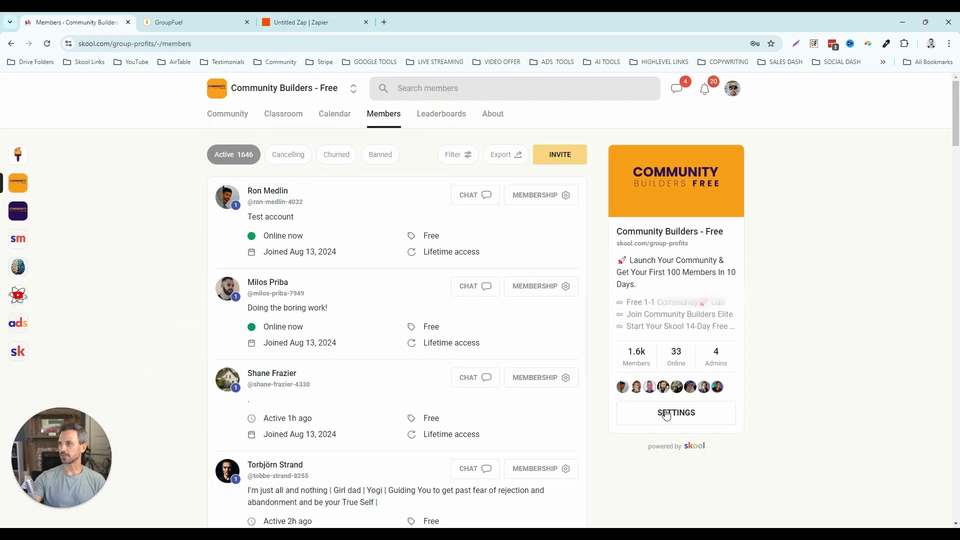
pyautogui.click(559, 154)
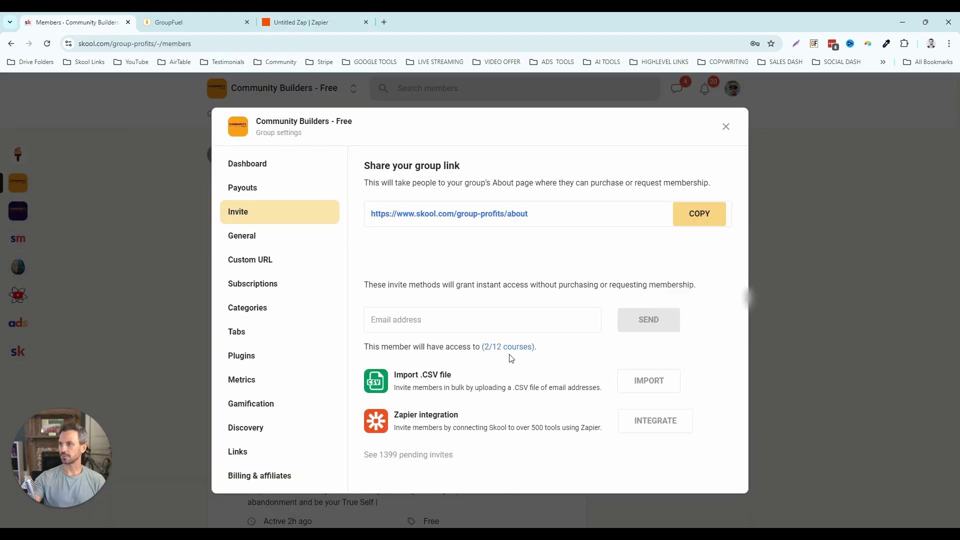
pyautogui.click(427, 456)
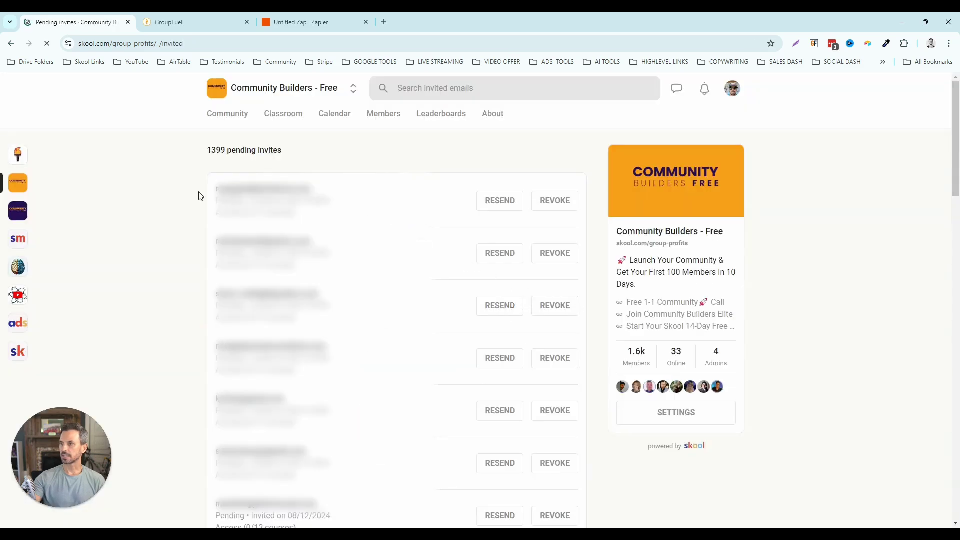
pyautogui.moveTo(202, 195); pyautogui.dragTo(332, 203)
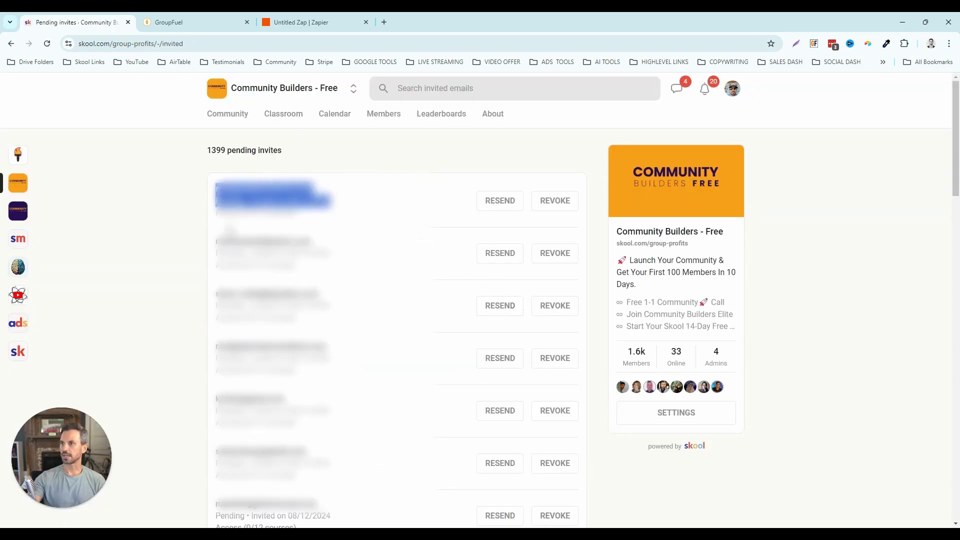
# - Add a third zap step using Skool's Unlock Course for Member event with the connected Skool account
pyautogui.click(307, 22)
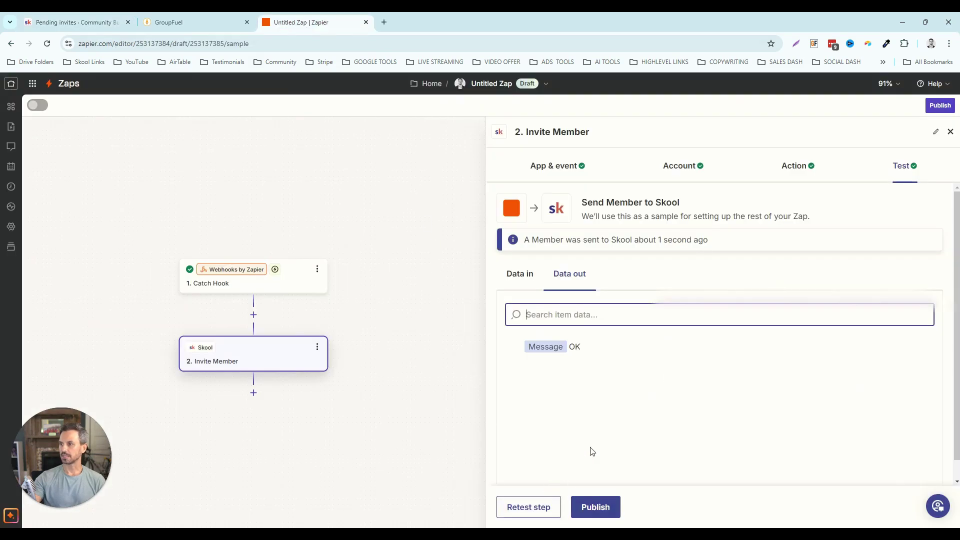
pyautogui.click(950, 132)
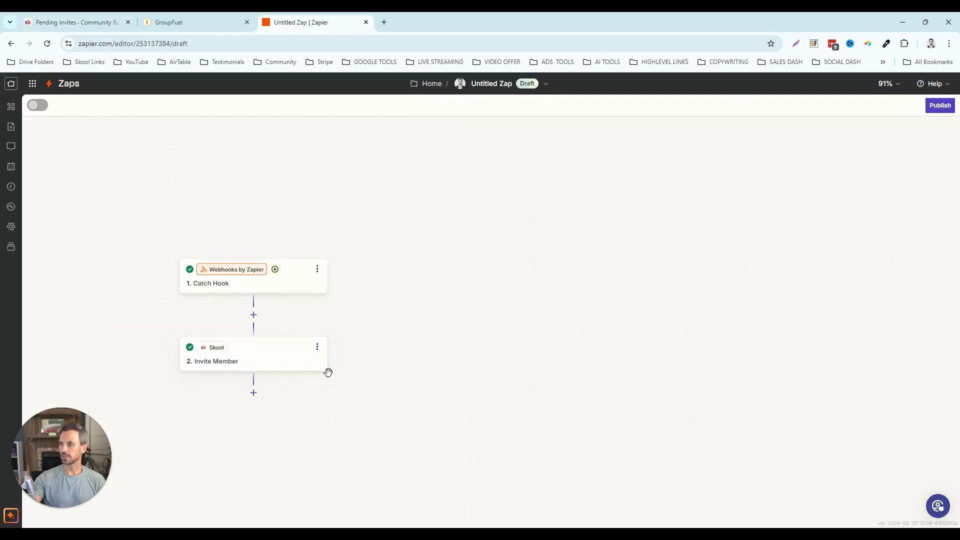
pyautogui.click(254, 393)
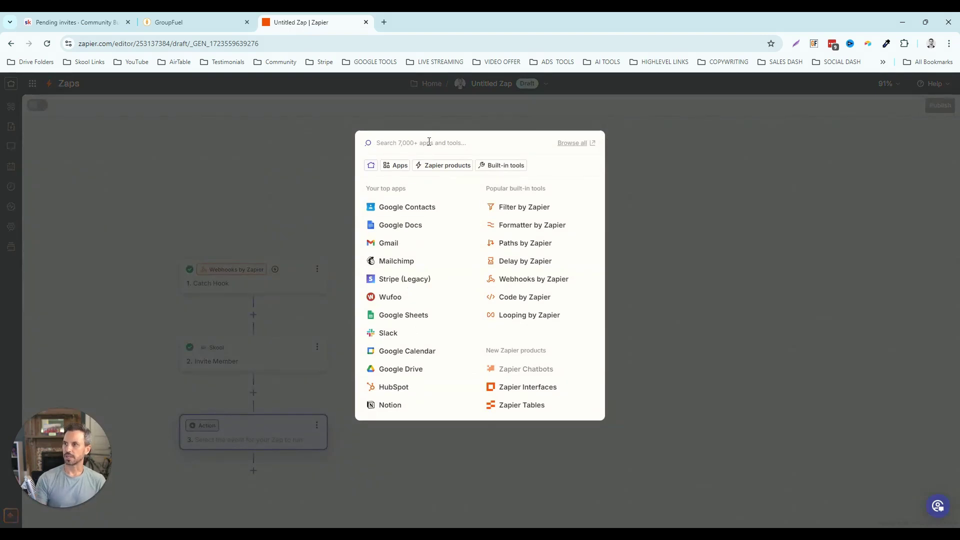
pyautogui.write('sko')
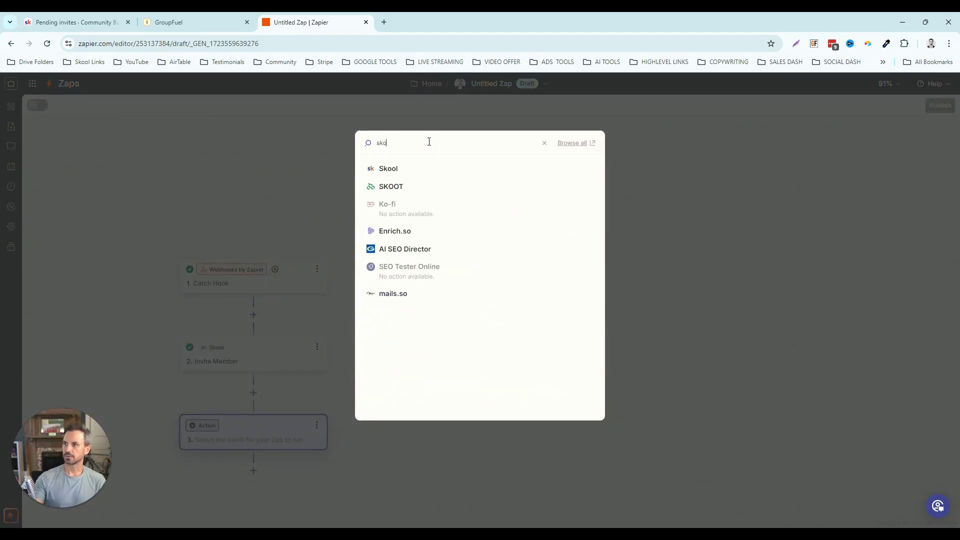
pyautogui.click(395, 169)
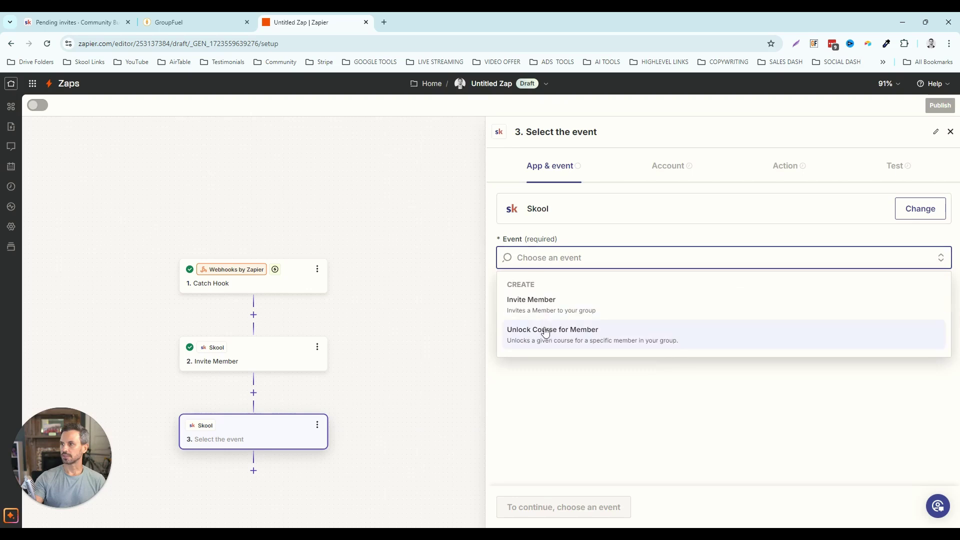
pyautogui.click(545, 334)
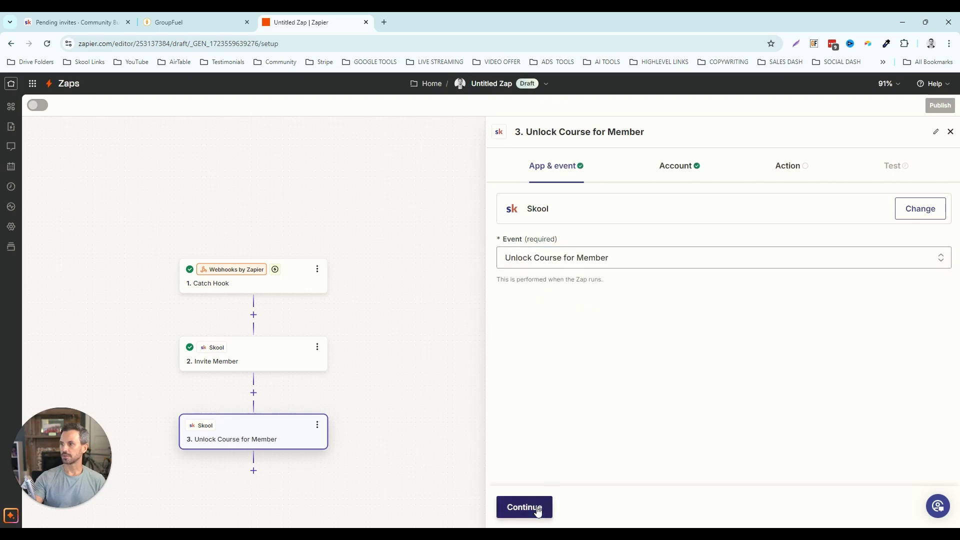
pyautogui.click(537, 510)
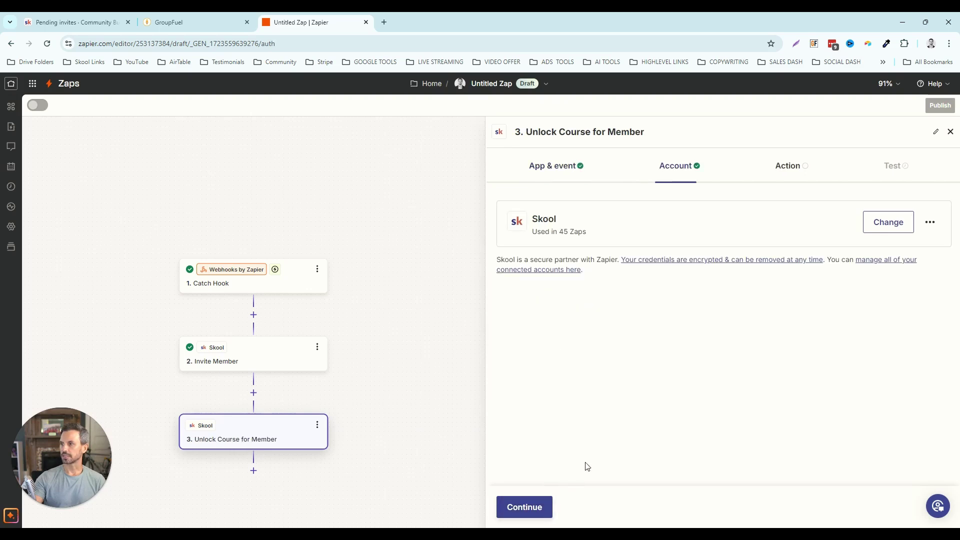
pyautogui.click(536, 510)
# - Map the Catch Hook email into Email Address and select Expert Sessions and GHL Community Snapshot Setup
pyautogui.click(537, 242)
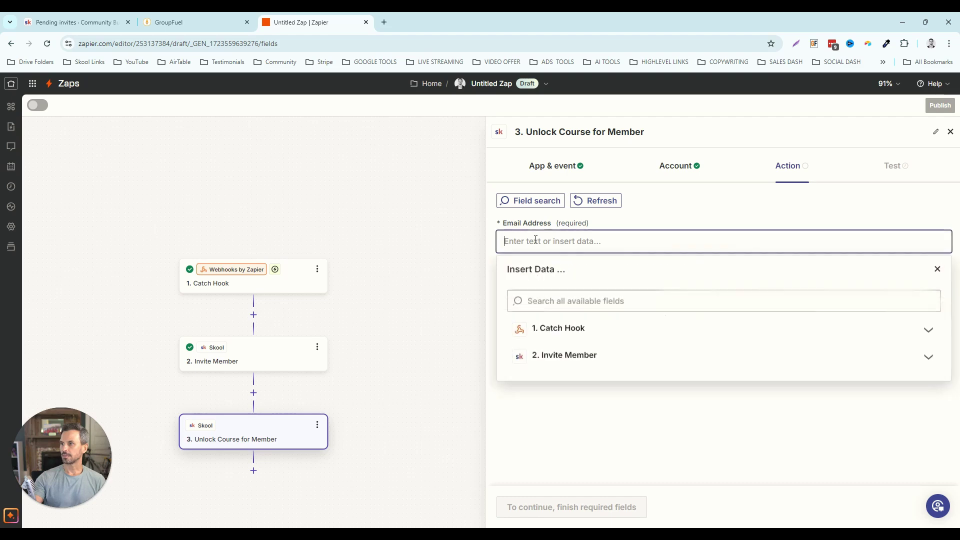
pyautogui.click(557, 333)
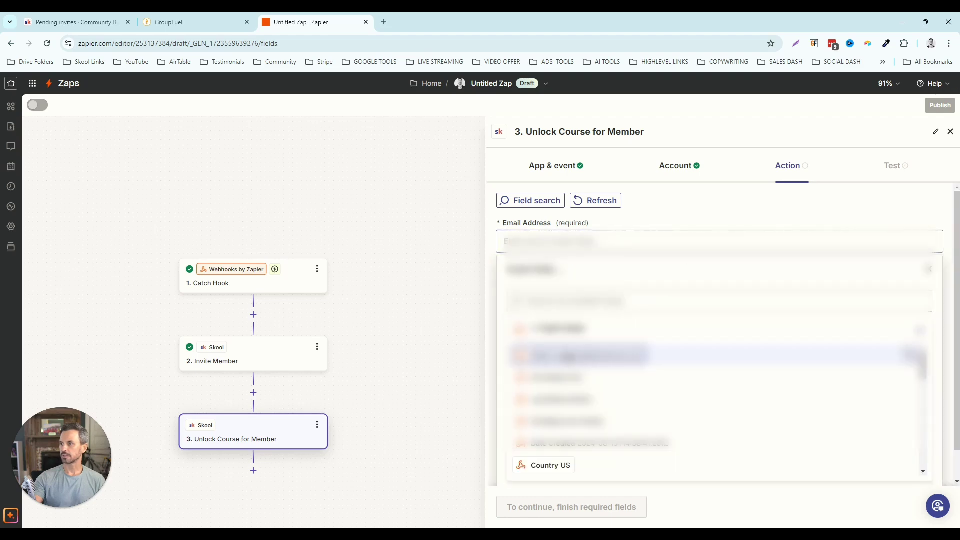
pyautogui.click(580, 355)
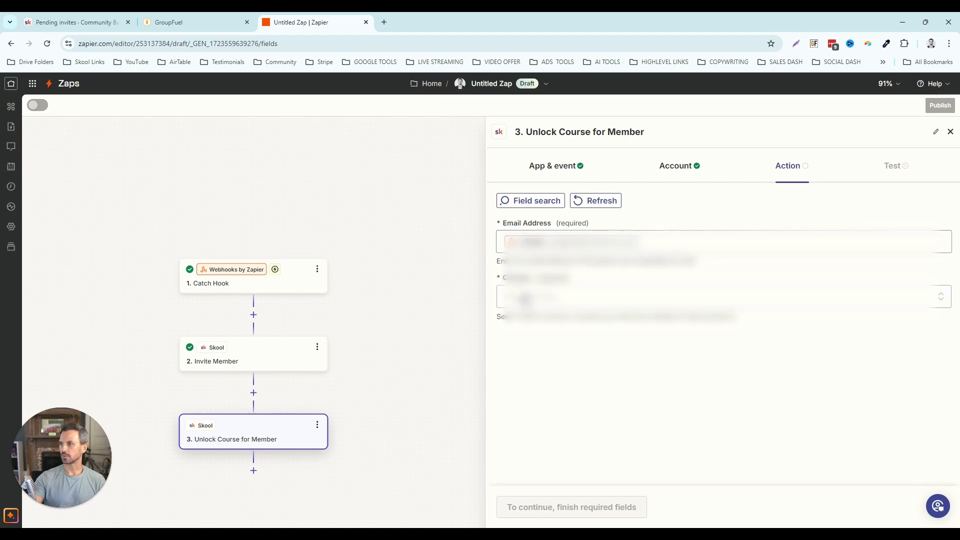
pyautogui.click(532, 299)
pyautogui.scroll(-1, 625, 367)
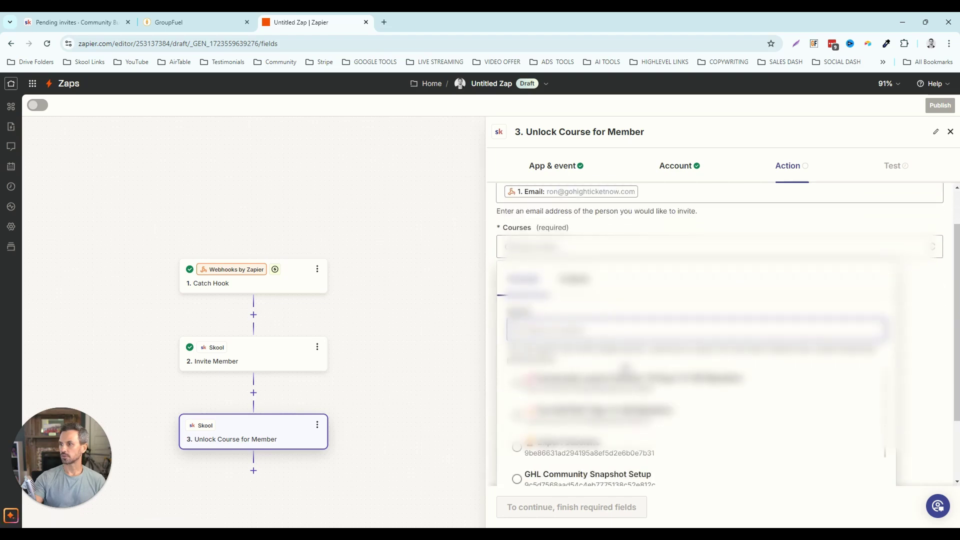
pyautogui.scroll(-1, 733, 370)
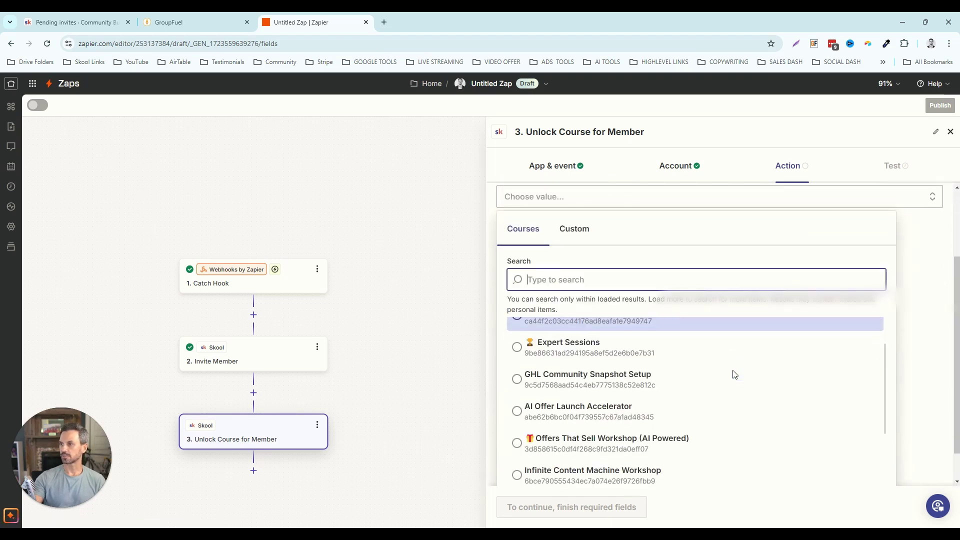
pyautogui.click(517, 345)
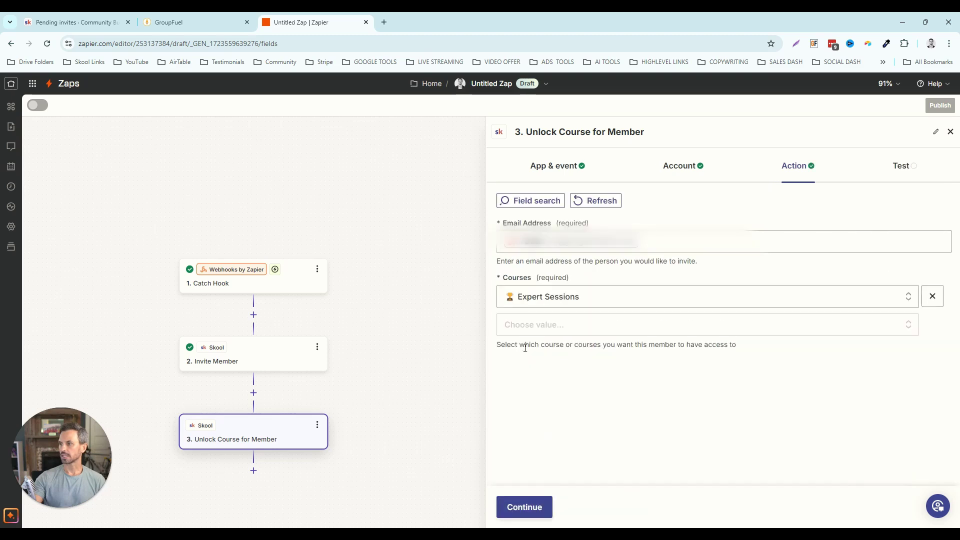
pyautogui.click(537, 326)
pyautogui.scroll(-5, 576, 400)
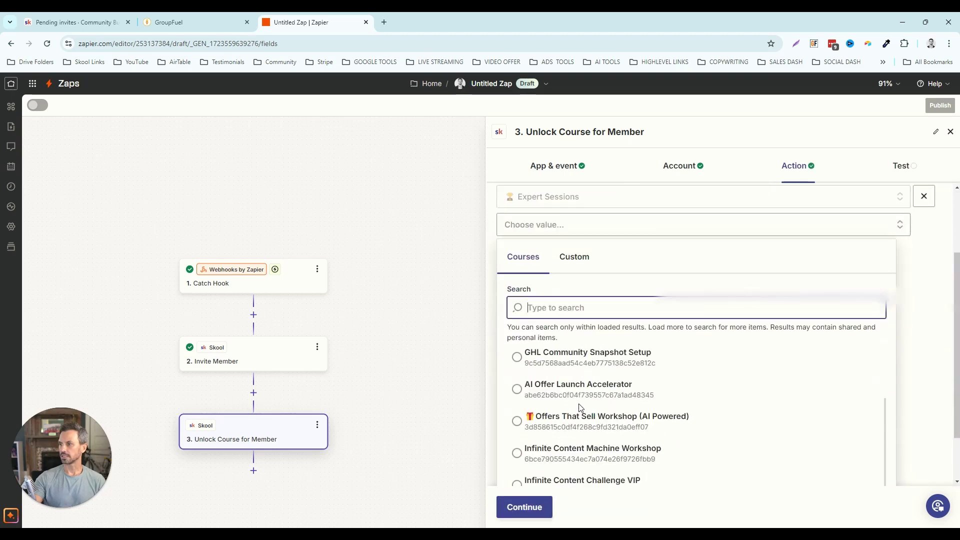
pyautogui.click(526, 393)
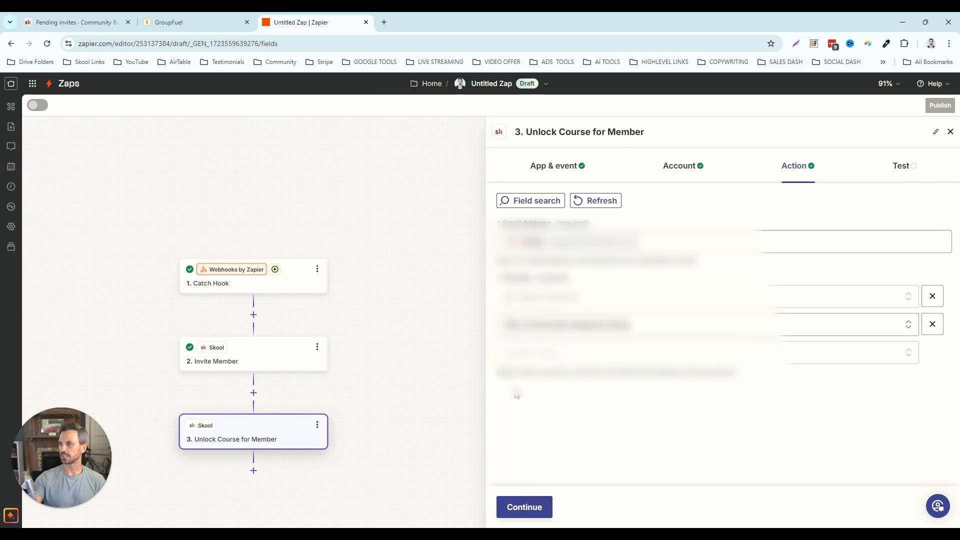
# - Test the Unlock Course step, then go to Gmail in a new tab to check the invite
pyautogui.click(525, 507)
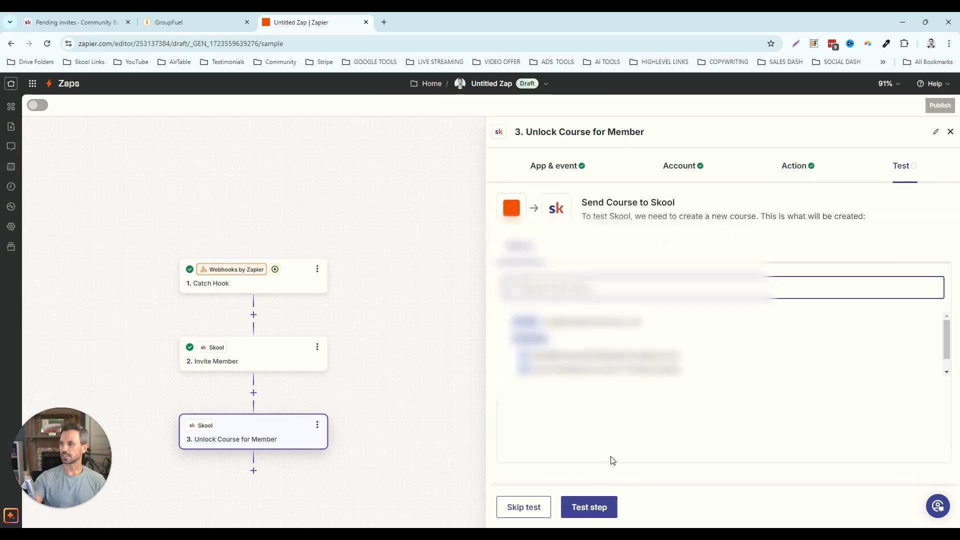
pyautogui.click(583, 506)
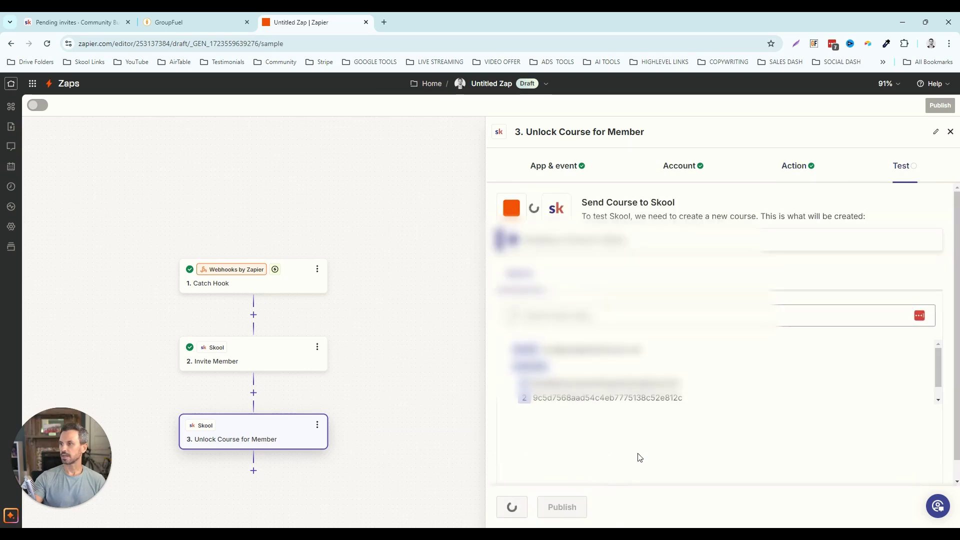
pyautogui.hotkey('ctrl', 't')
pyautogui.click(835, 89)
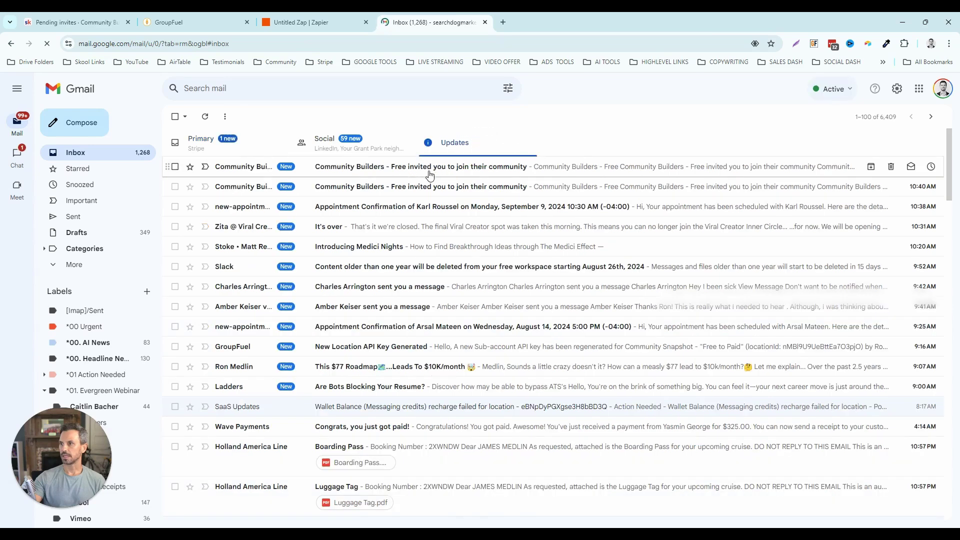
# - Check that the newest invite email lists Expert Sessions and GHL Community Snapshot Setup, then publish the zap
pyautogui.click(434, 175)
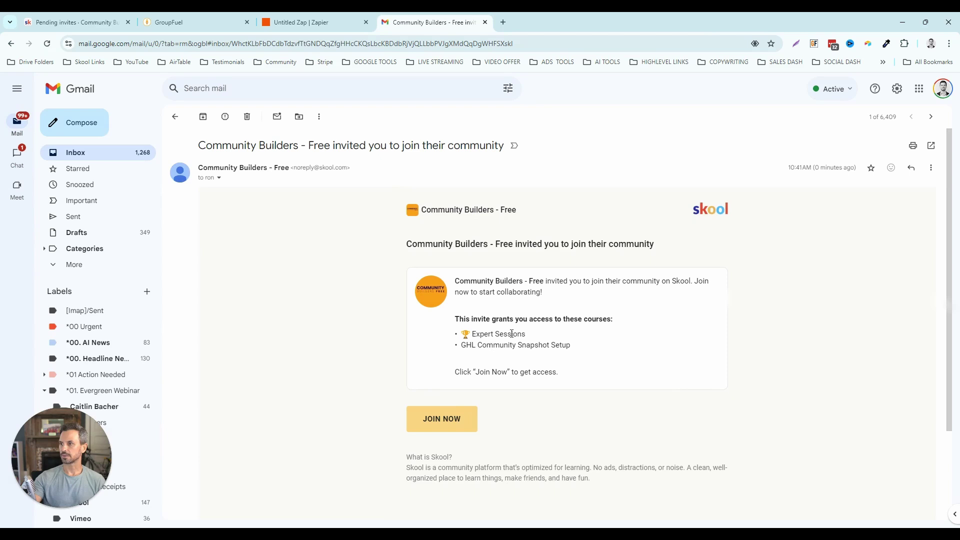
pyautogui.moveTo(531, 334); pyautogui.dragTo(581, 350)
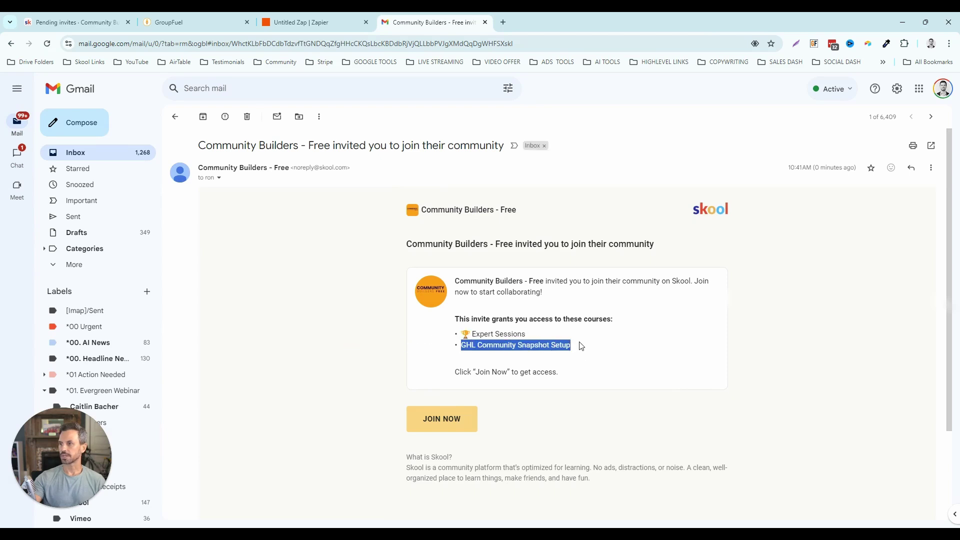
pyautogui.click(305, 22)
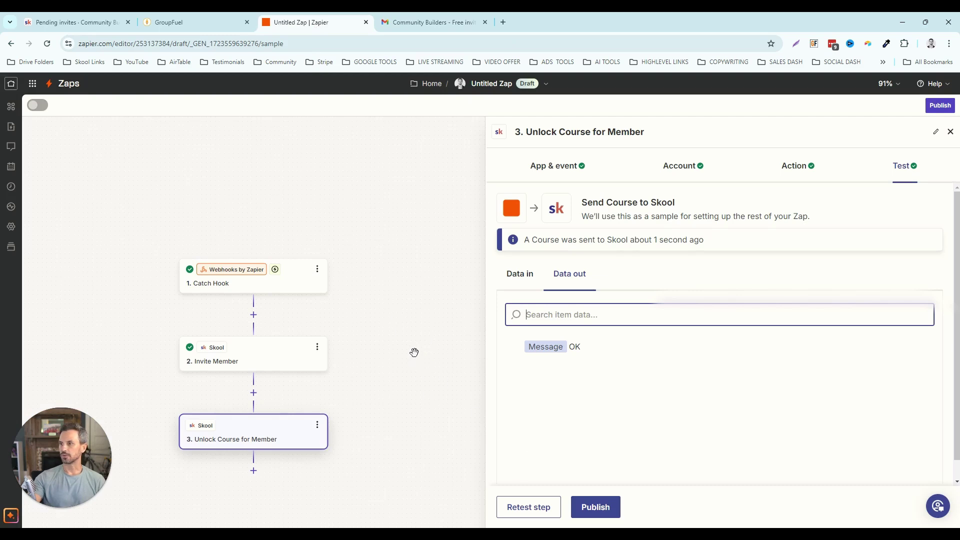
pyautogui.click(606, 508)
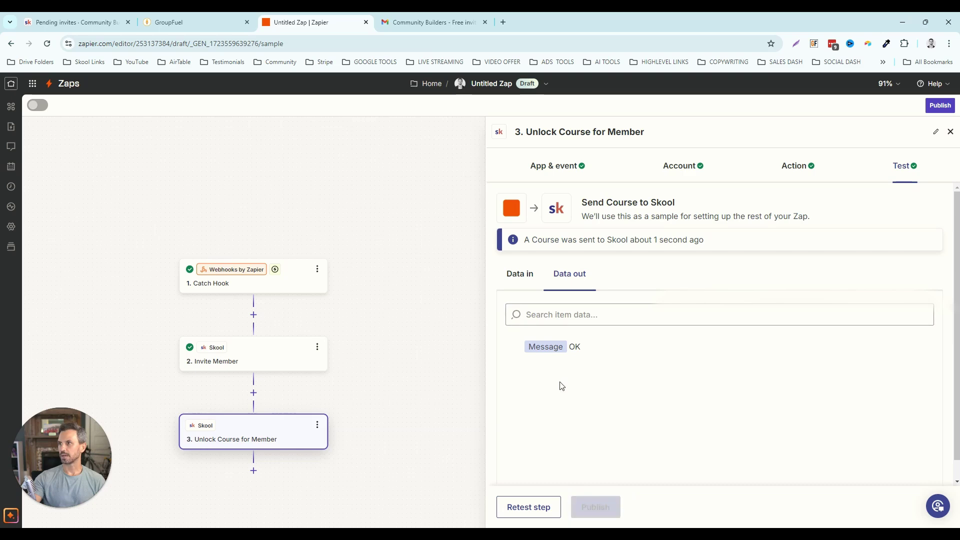